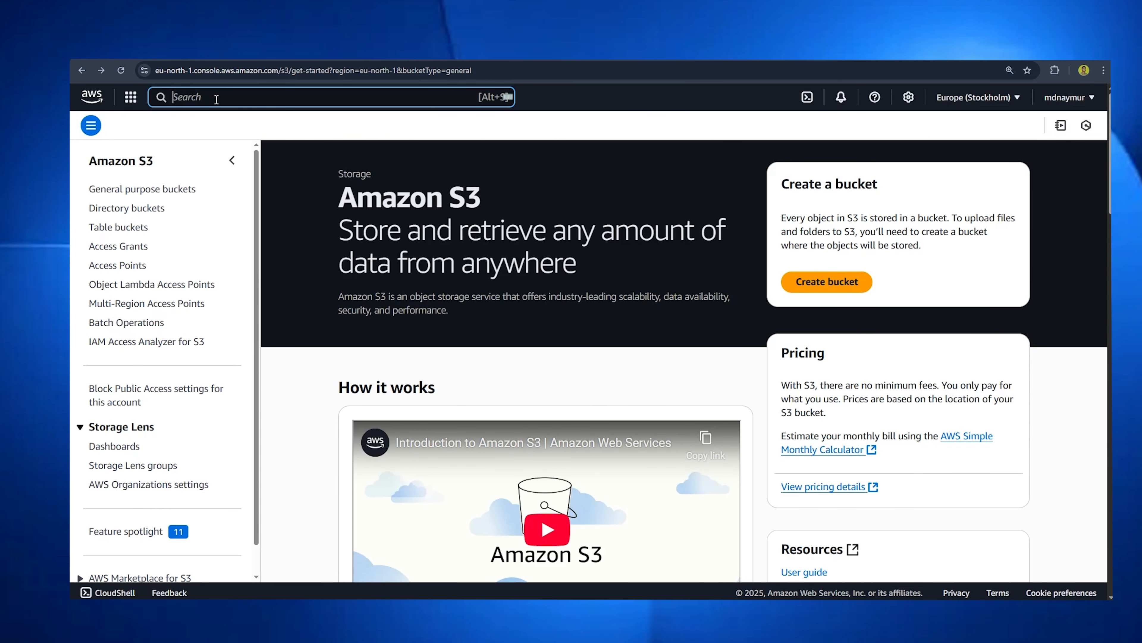
Find the IAM service and open the permissions of the user group naymurgroup
click(216, 99)
text(iam)
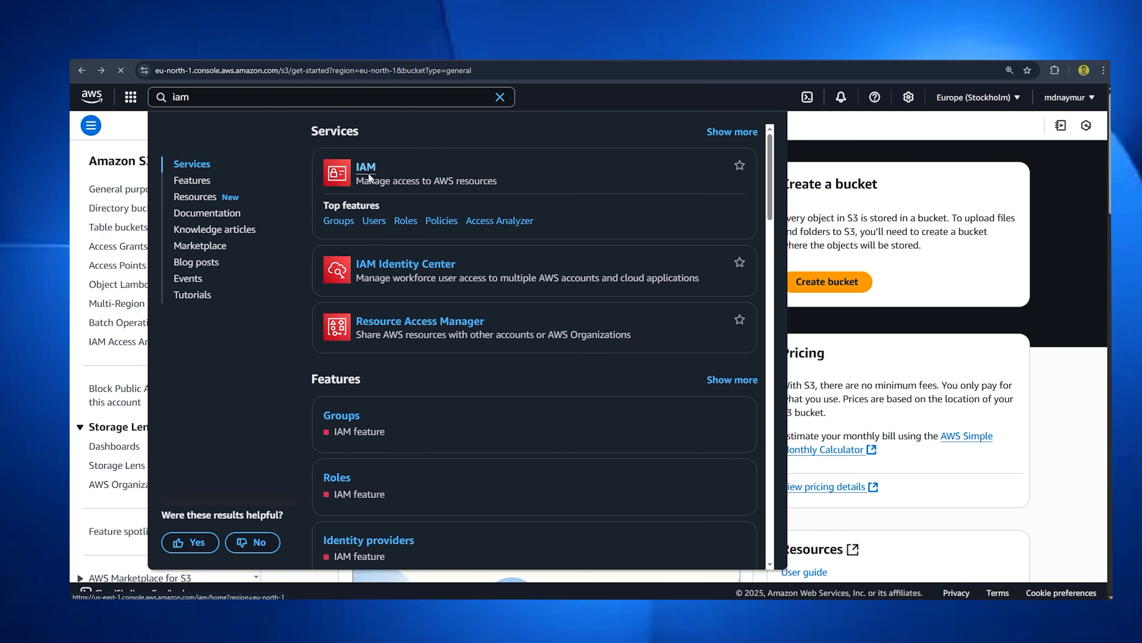
click(371, 179)
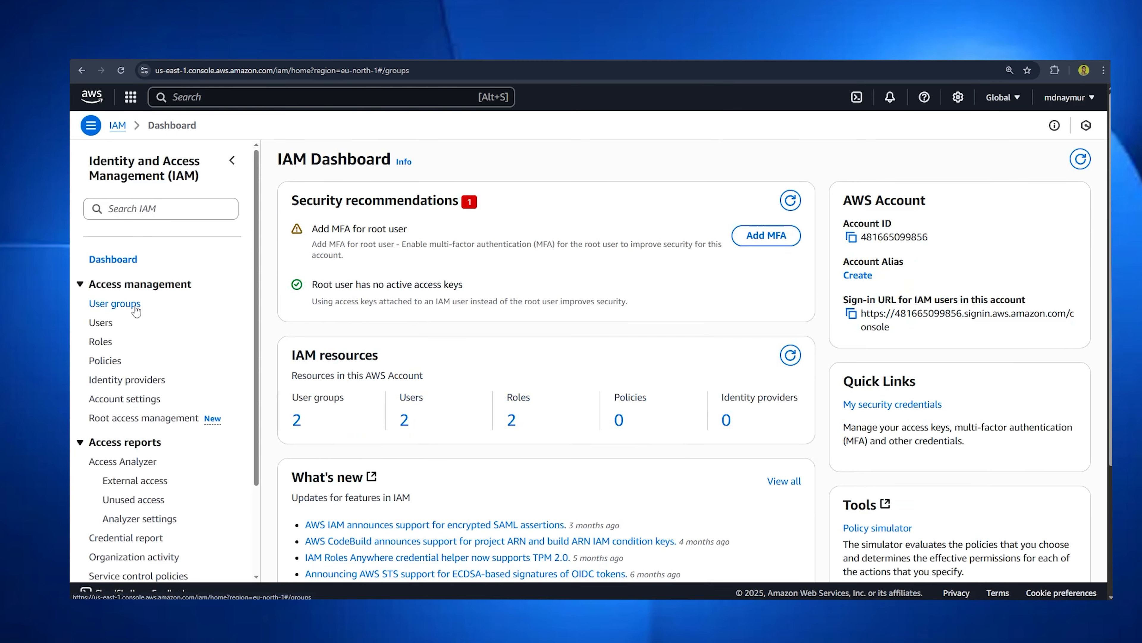
click(134, 306)
click(351, 264)
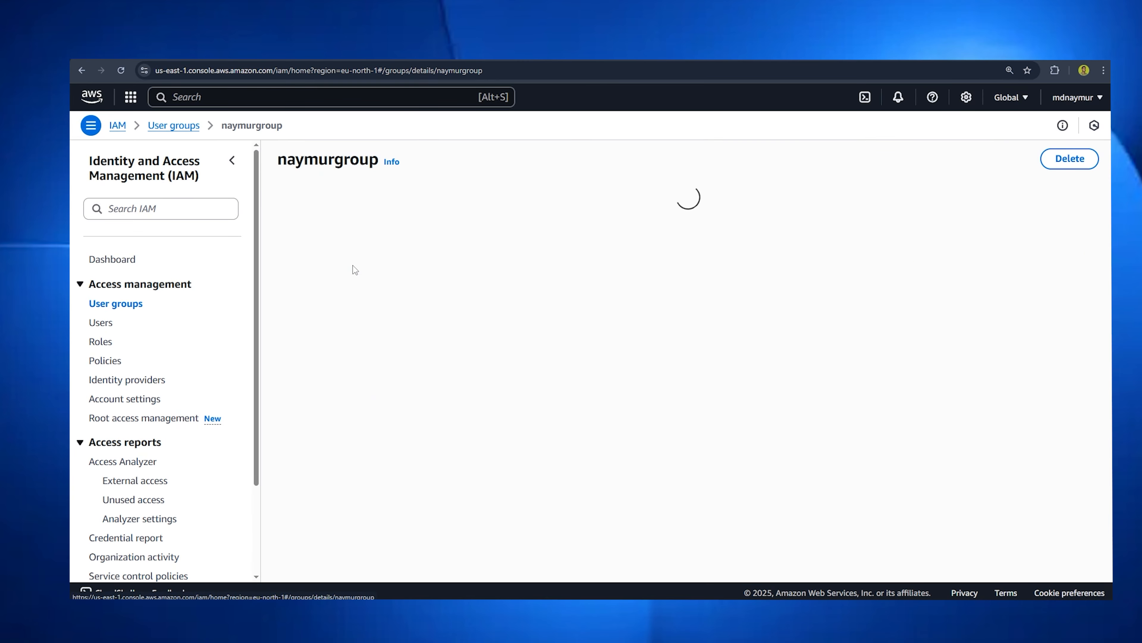
click(375, 305)
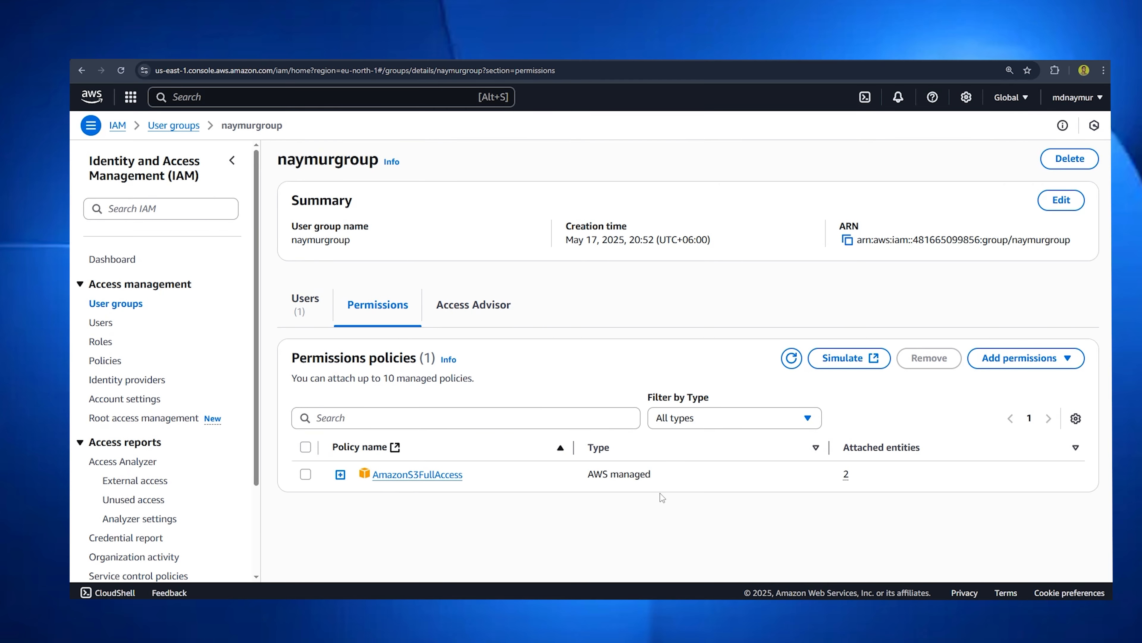
Attach the AWS managed CloudFrontFullAccess policy to the naymurgroup user group
click(1021, 359)
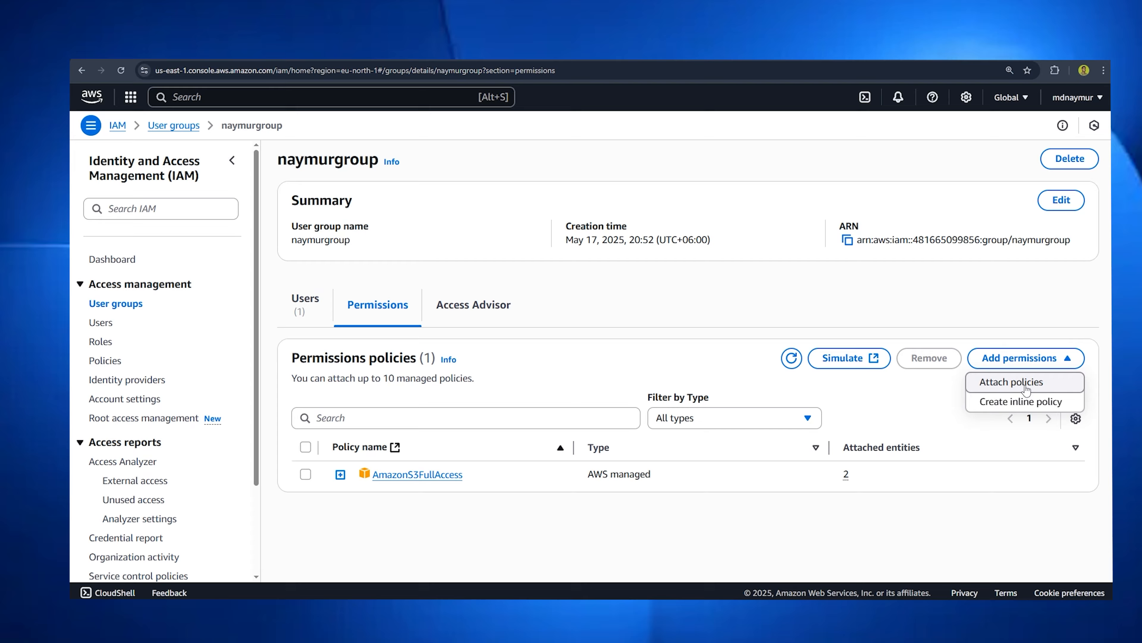
click(1012, 382)
click(238, 310)
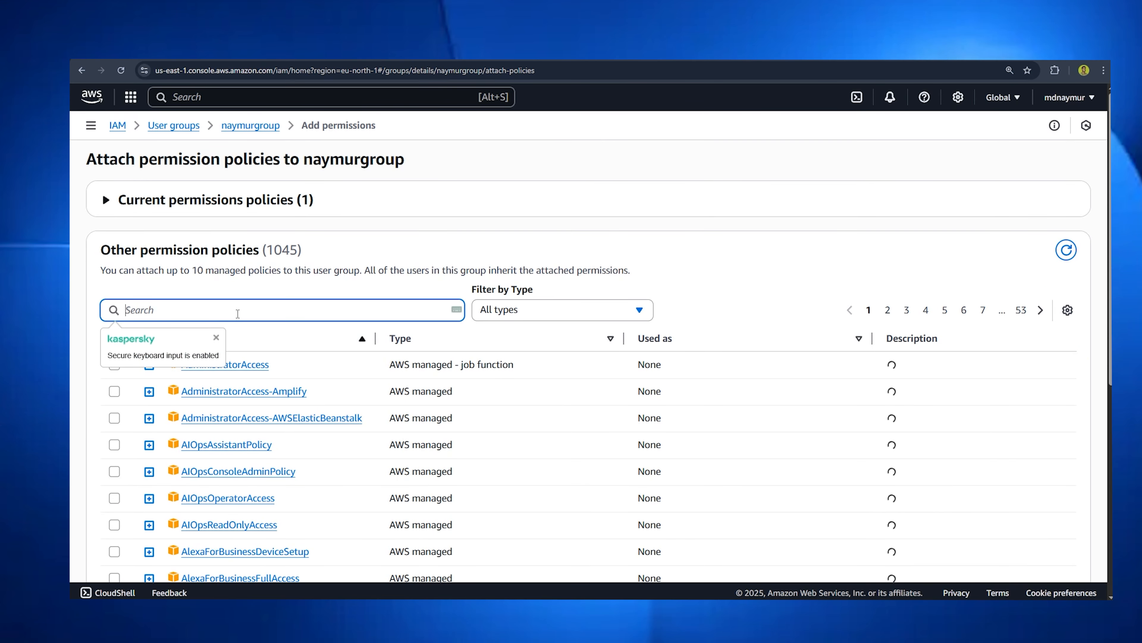
text(cloudfront)
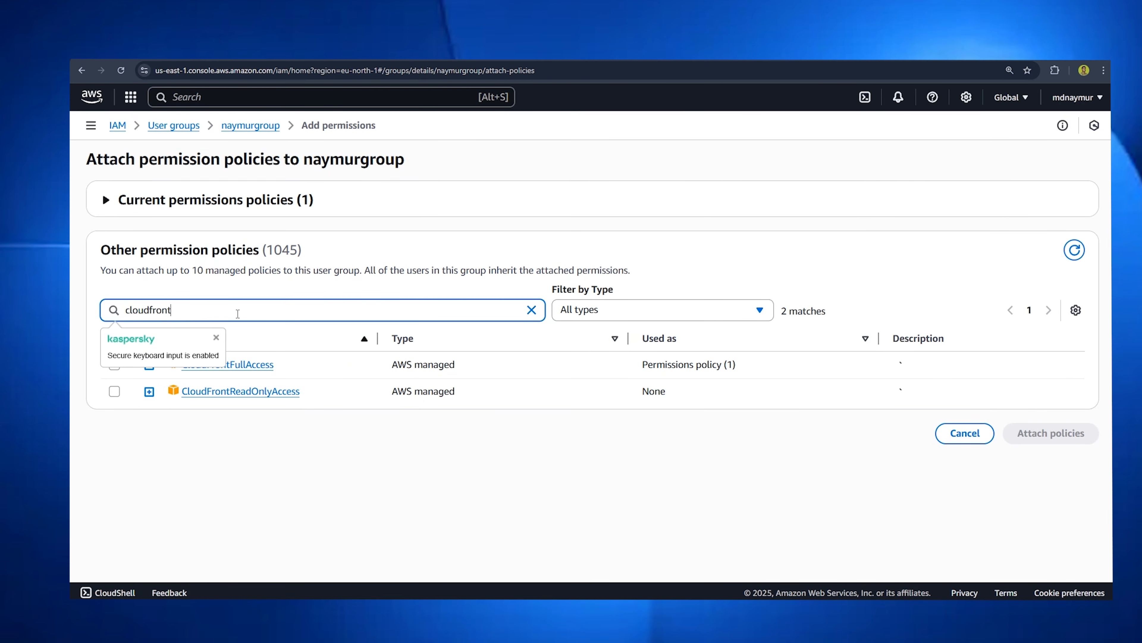
click(293, 515)
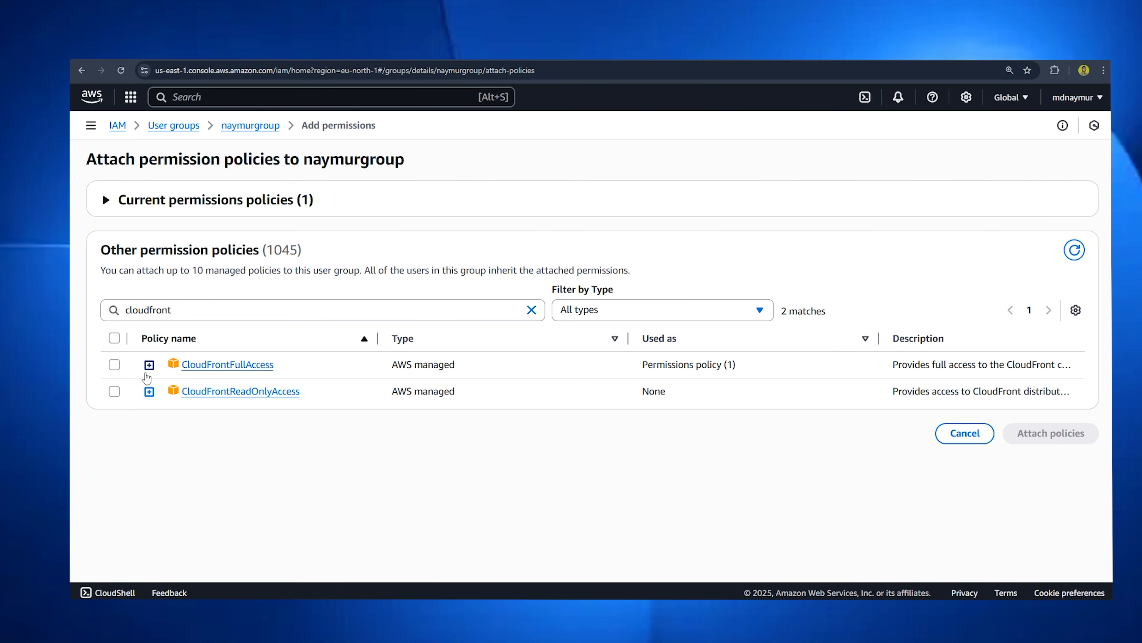
click(115, 364)
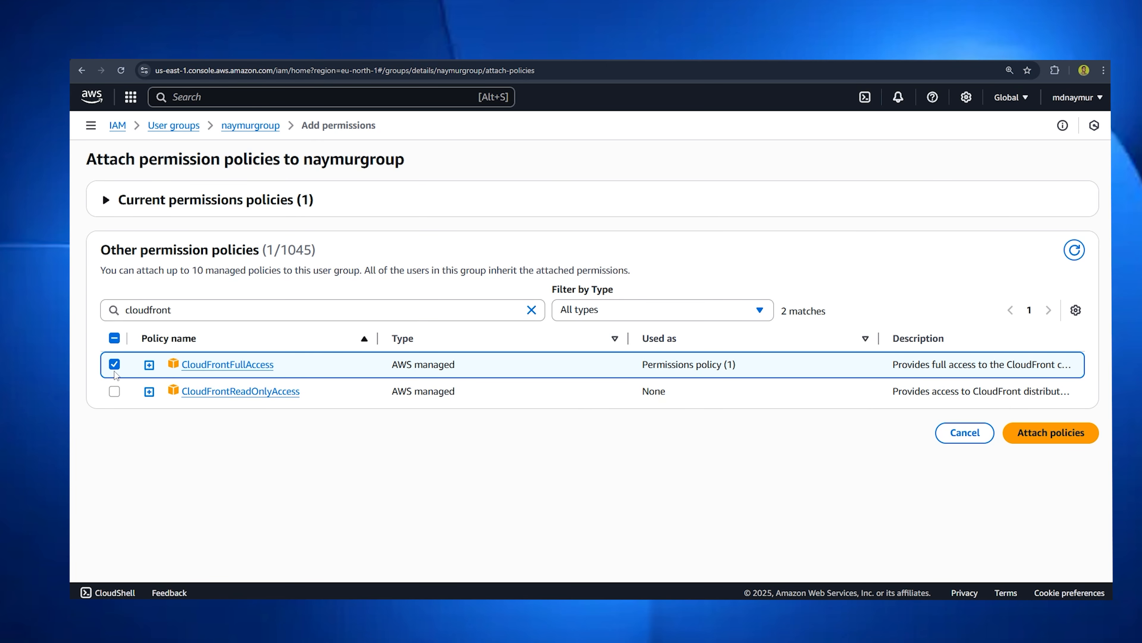
click(1061, 440)
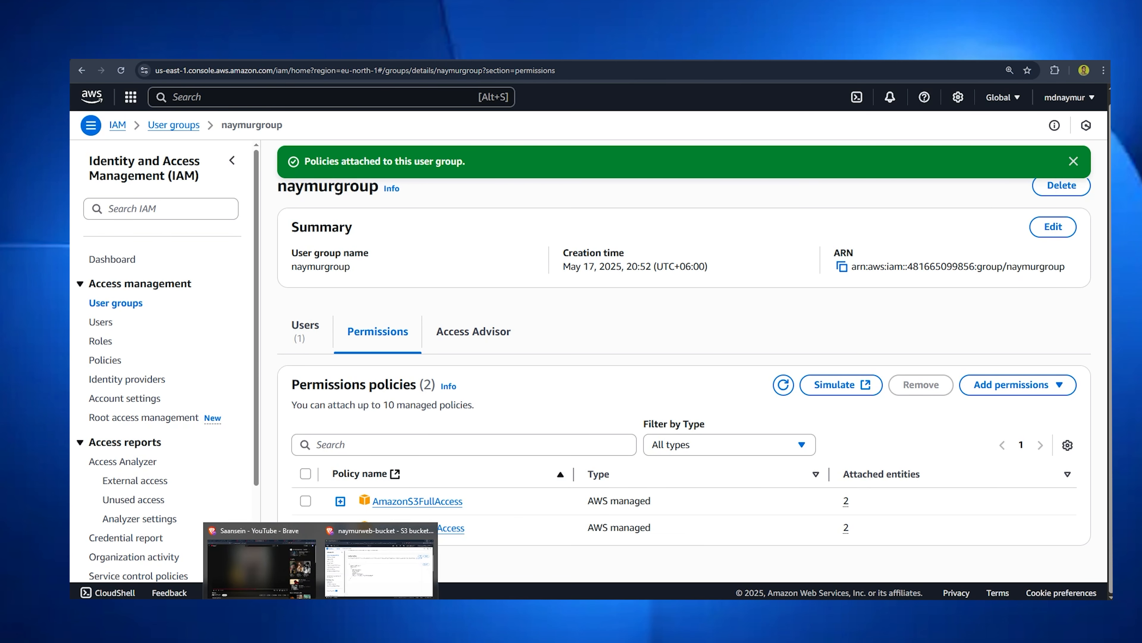
Switch to the Brave window showing naymurweb-bucket and open the CloudFront service there
click(374, 575)
scroll(377, 238, up, 5)
click(318, 93)
text(cloudfront)
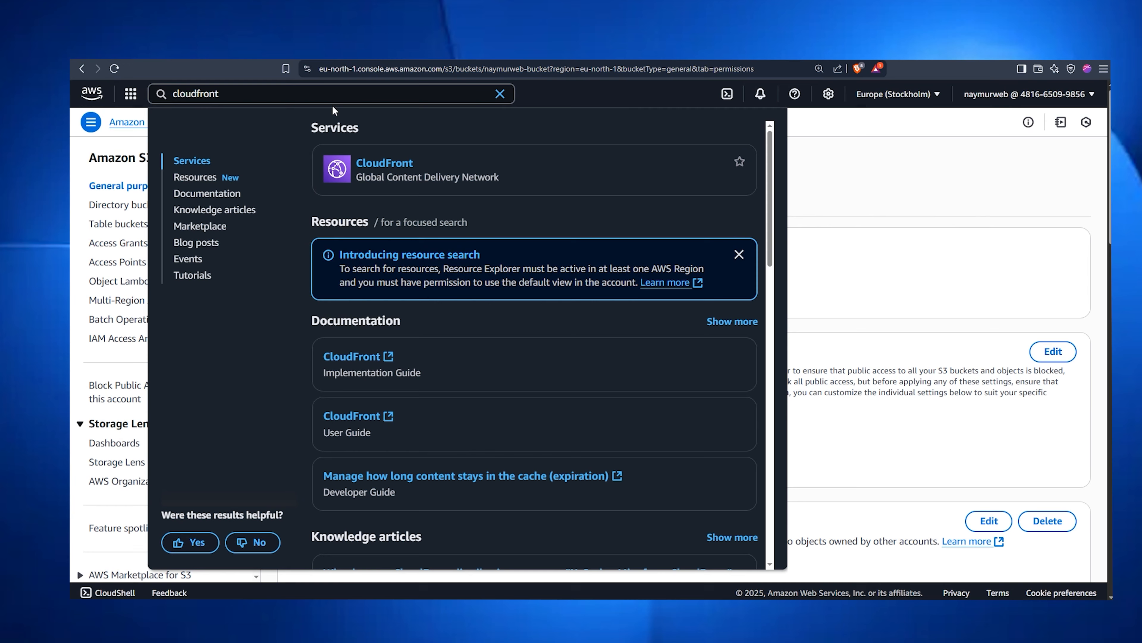
click(403, 165)
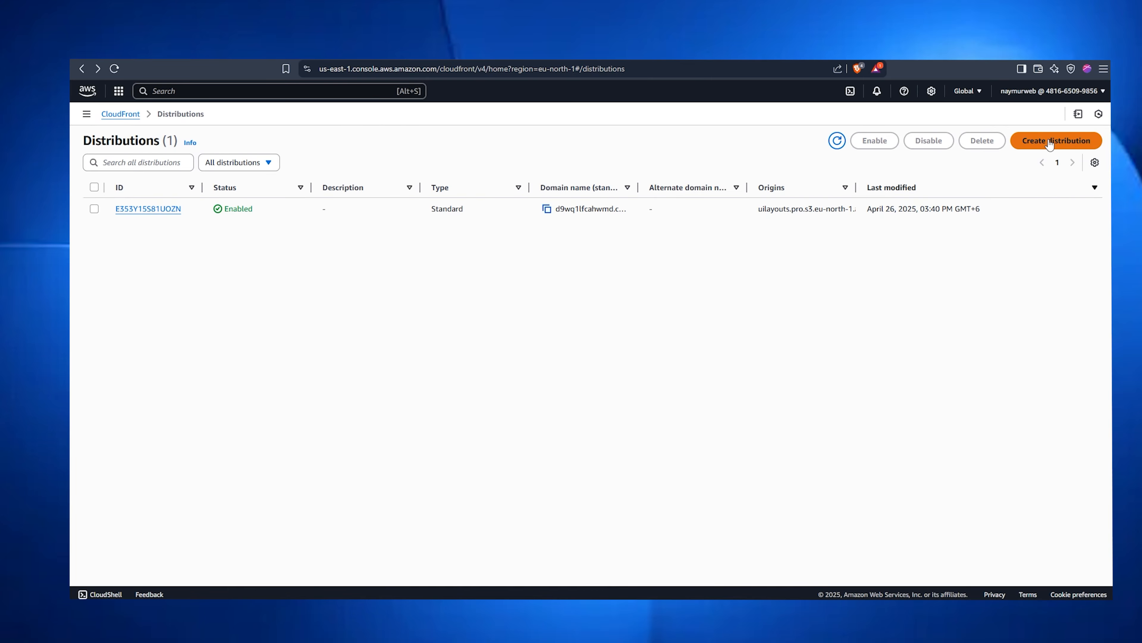
Start a new CloudFront distribution with the naymurweb-bucket S3 bucket as its origin domain
click(1049, 143)
click(216, 307)
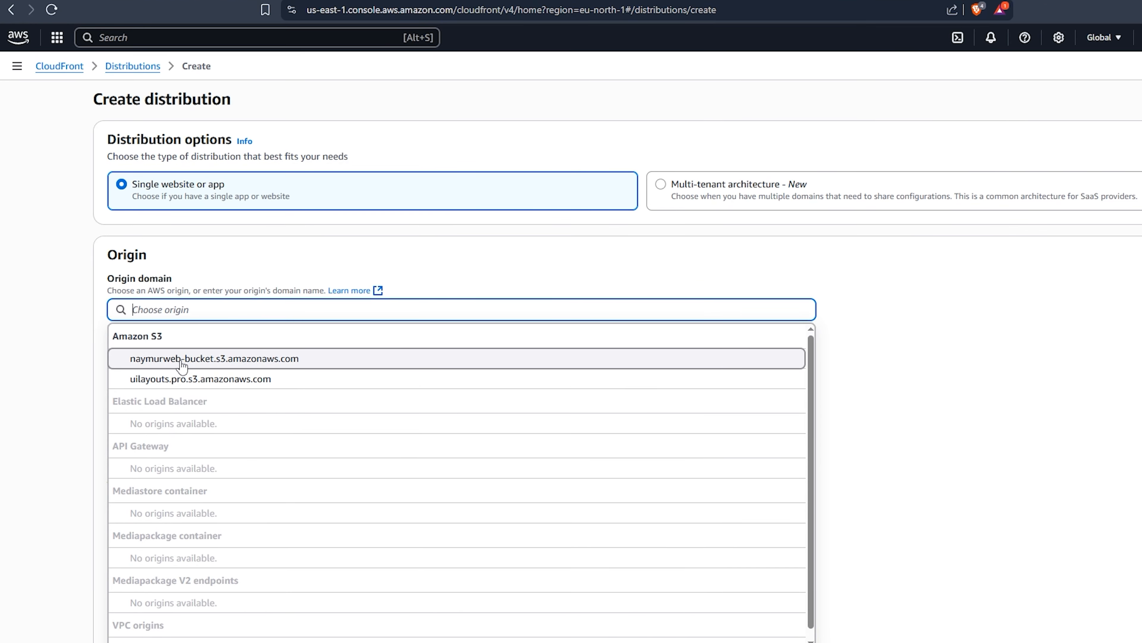
click(182, 360)
Set the origin access to origin access control settings and select the existing naymurweb-bucket.s3.eu-north-1.amazonaws.com control
scroll(74, 426, down, 9)
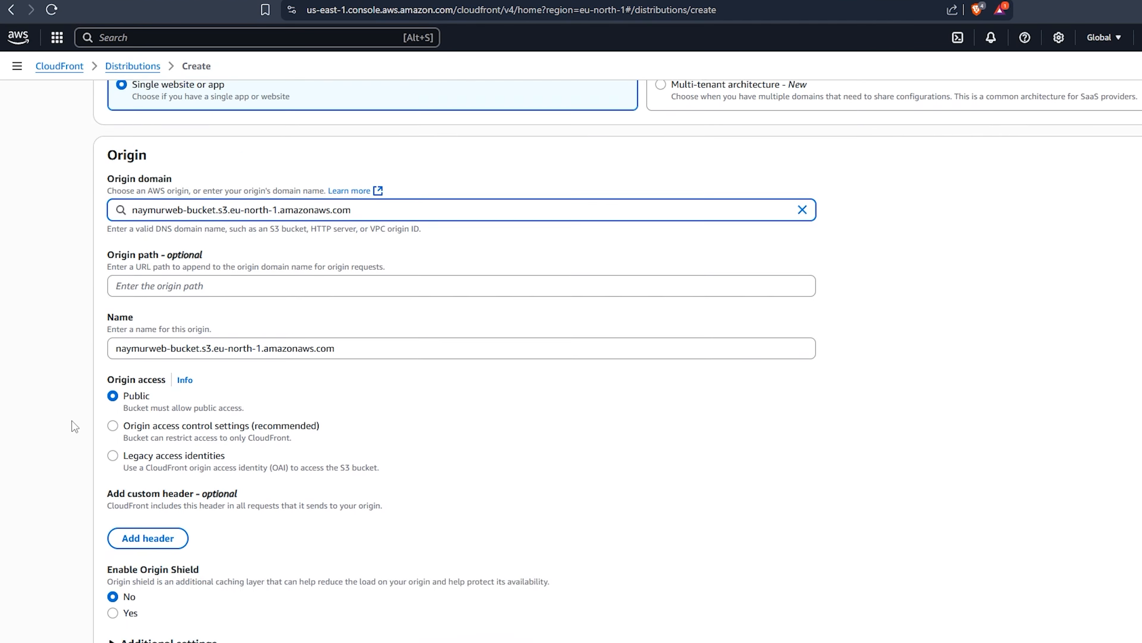
click(172, 124)
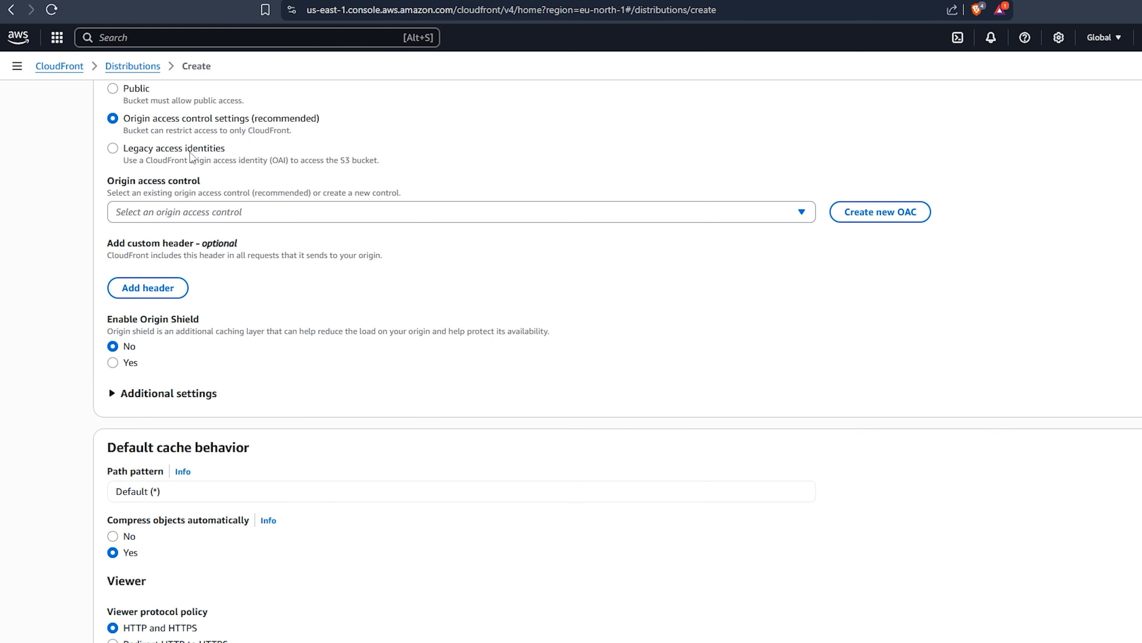
scroll(180, 144, up, 3)
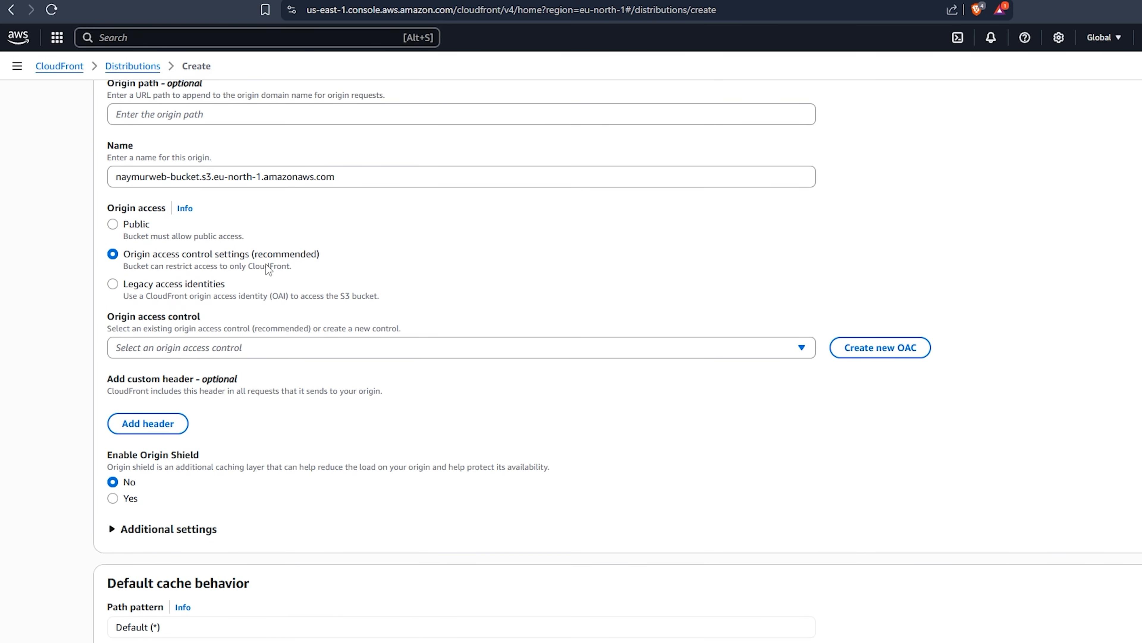
click(891, 359)
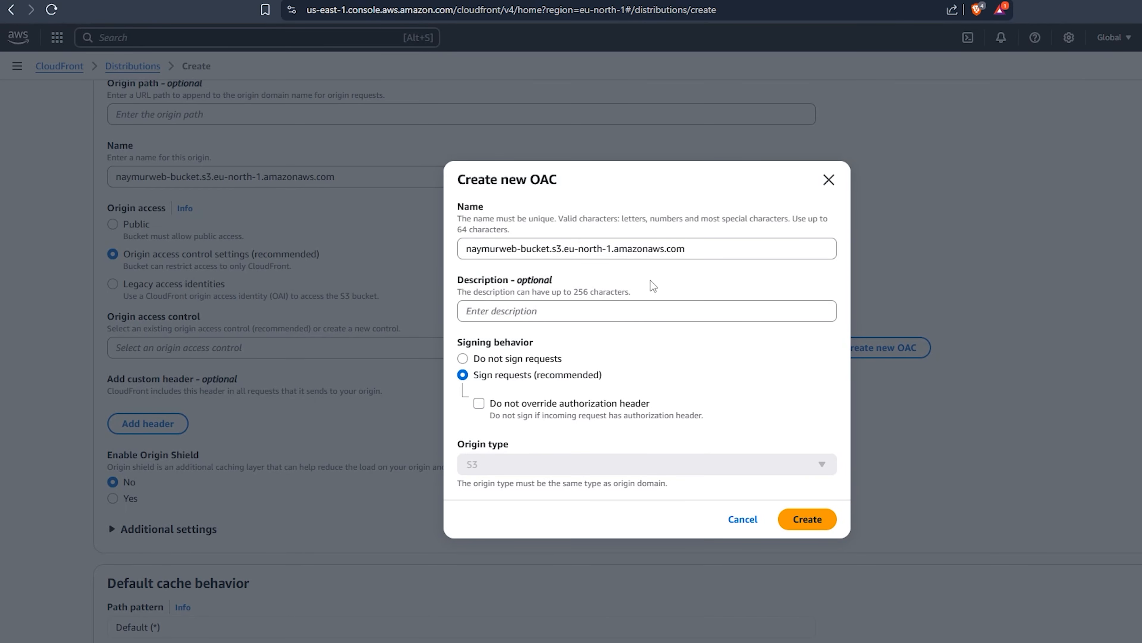
click(829, 180)
click(276, 348)
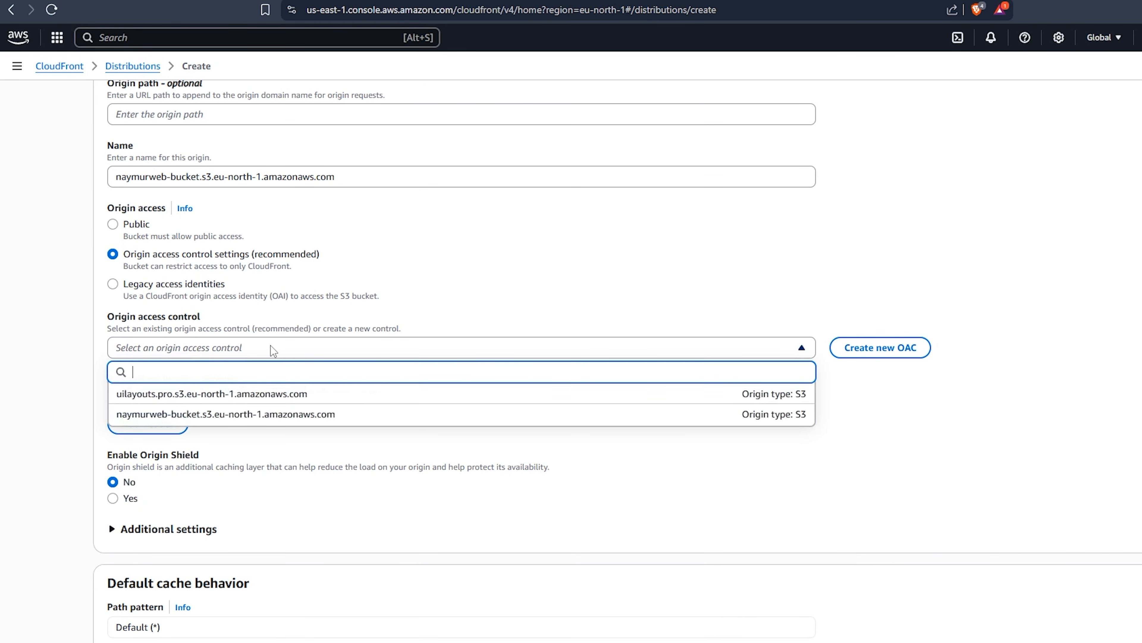
click(220, 414)
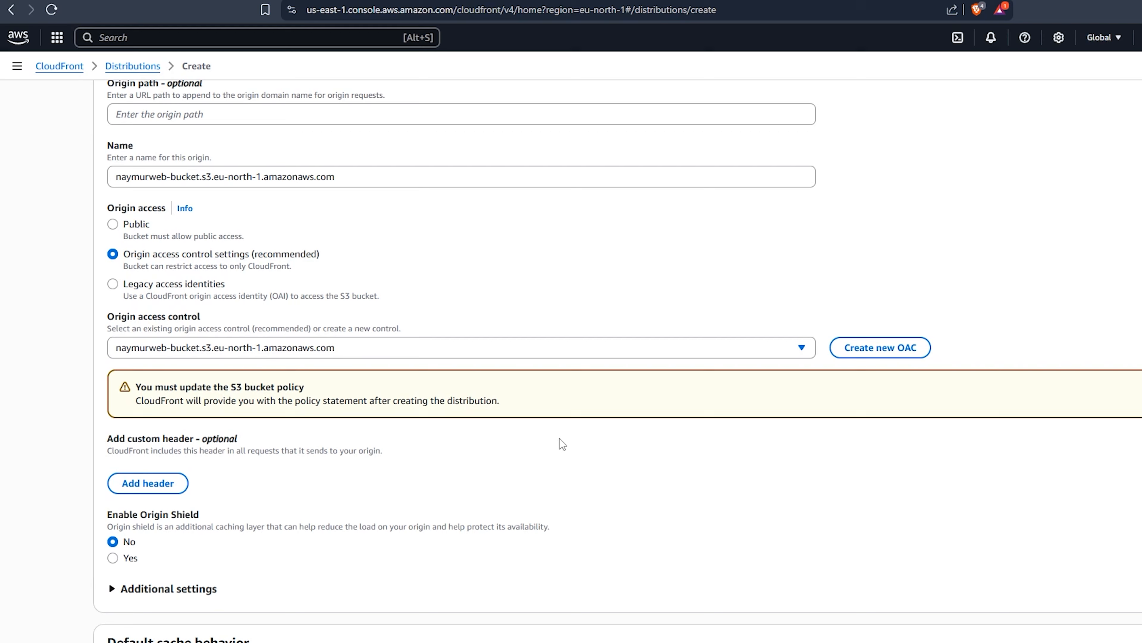
In the default cache behavior, redirect HTTP to HTTPS and turn on restricted viewer access
scroll(562, 443, down, 3)
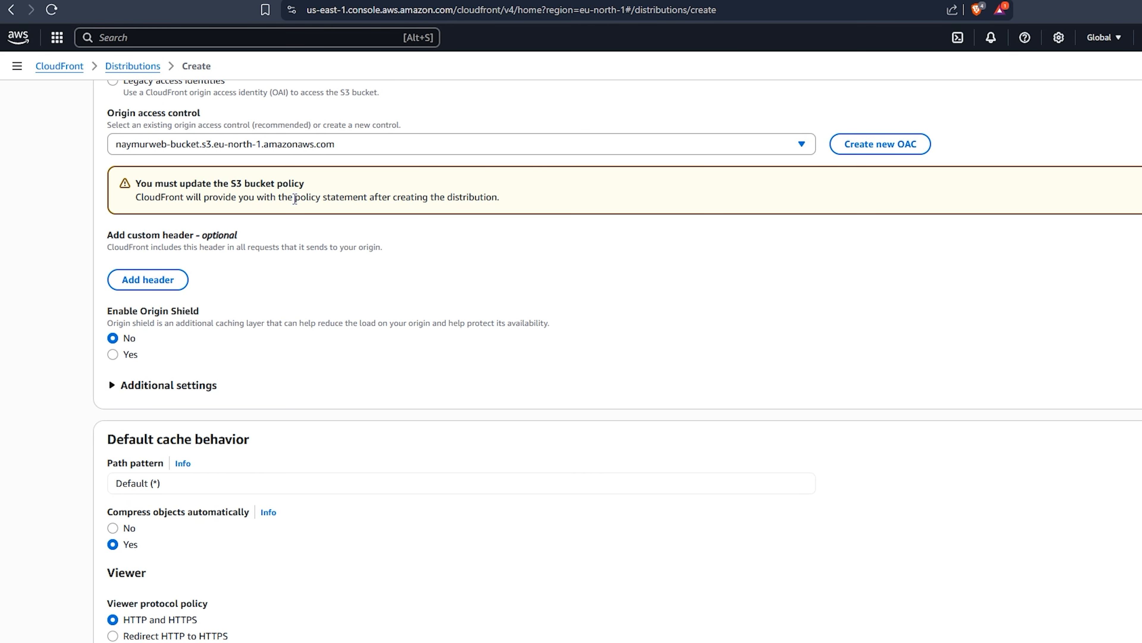
scroll(288, 225, down, 5)
scroll(286, 257, up, 2)
scroll(281, 279, down, 2)
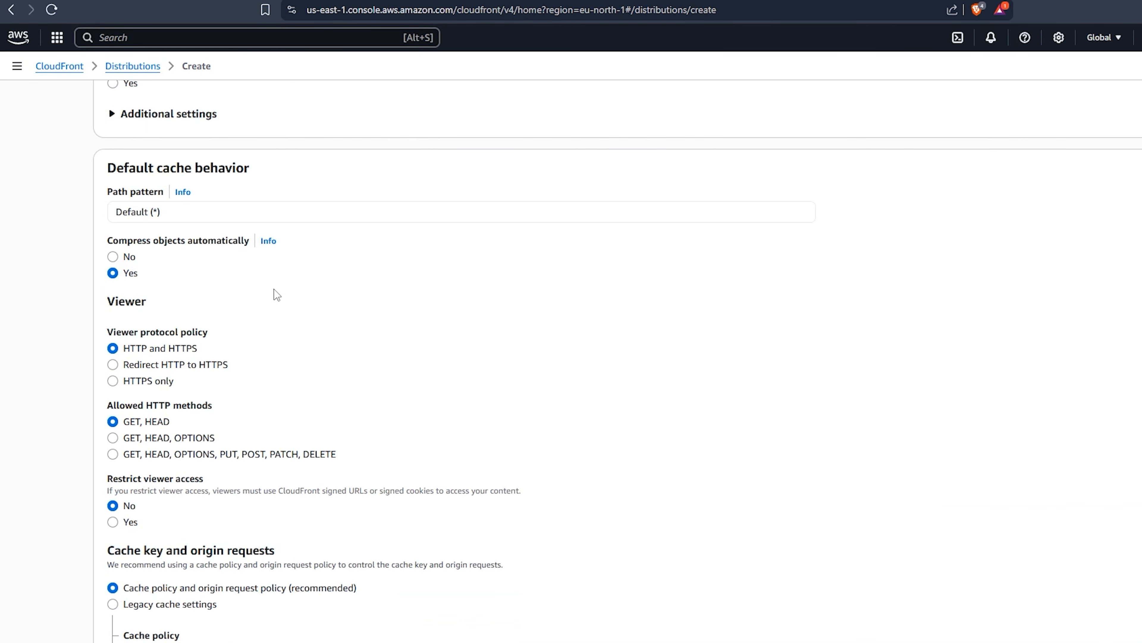
click(142, 365)
scroll(117, 387, down, 4)
scroll(115, 392, up, 2)
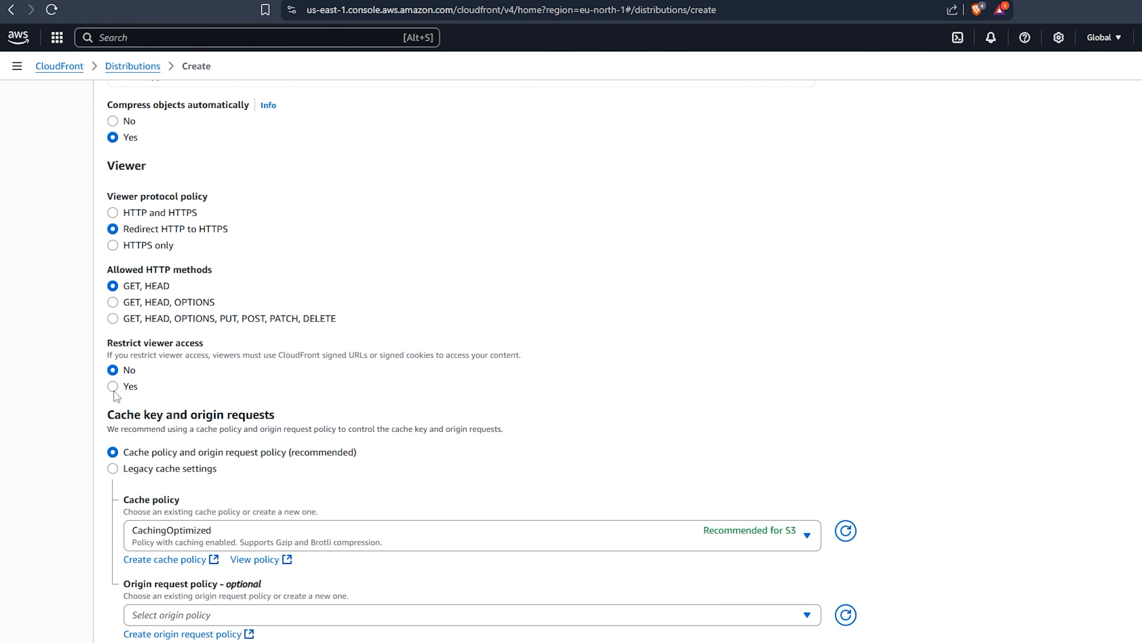
click(112, 388)
Go from the key group creation page to CloudFront's public keys and open the form for a new one
scroll(144, 391, down, 3)
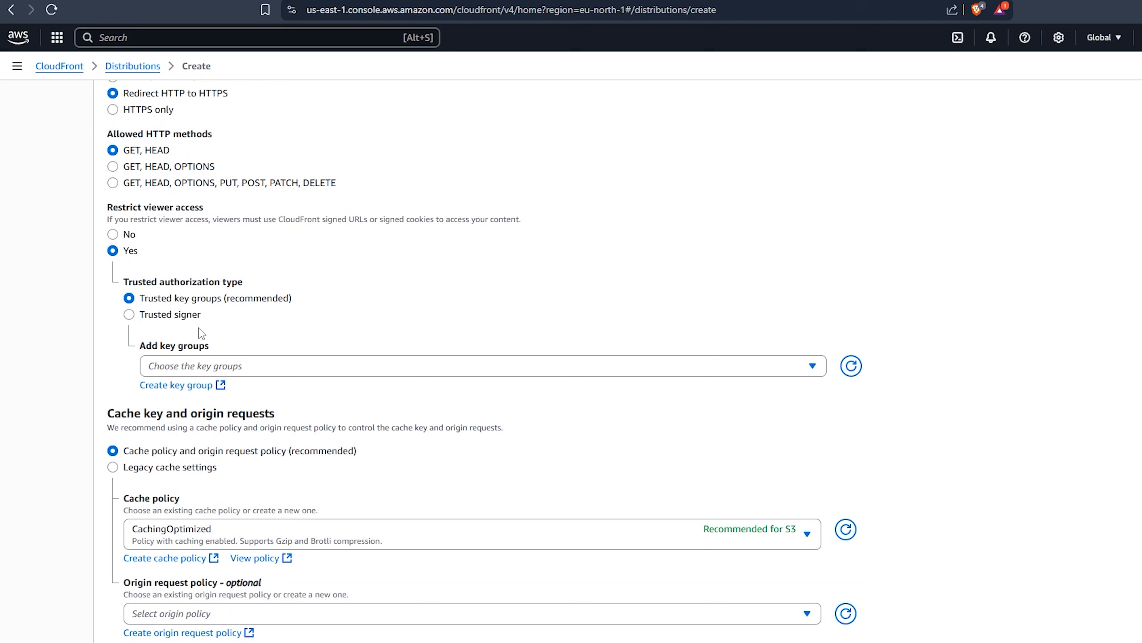
click(174, 386)
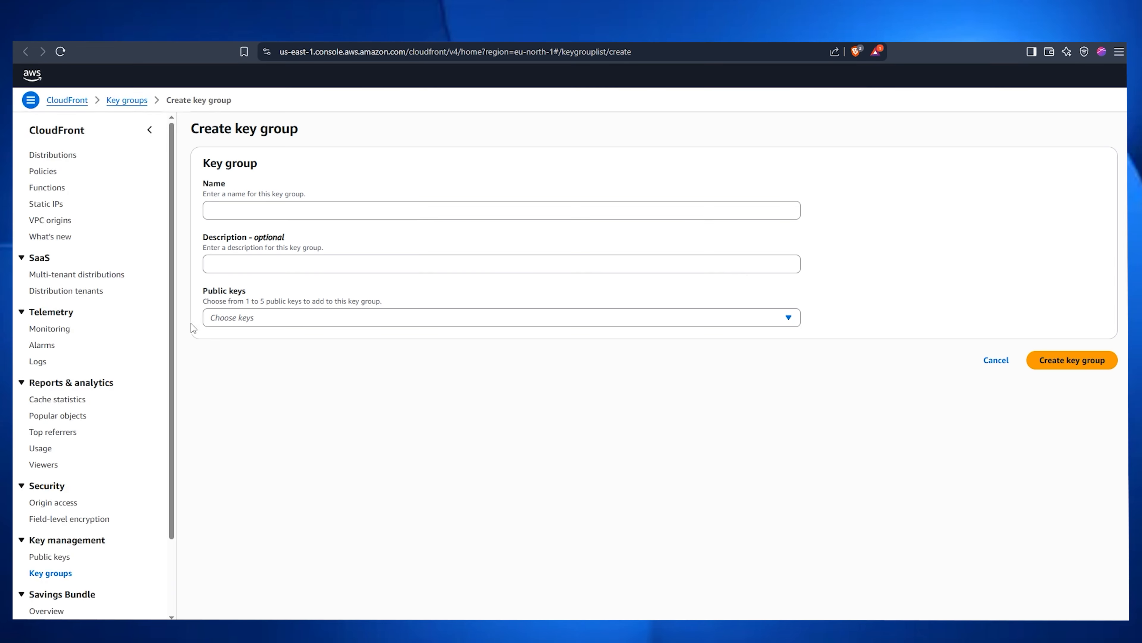
scroll(90, 396, down, 3)
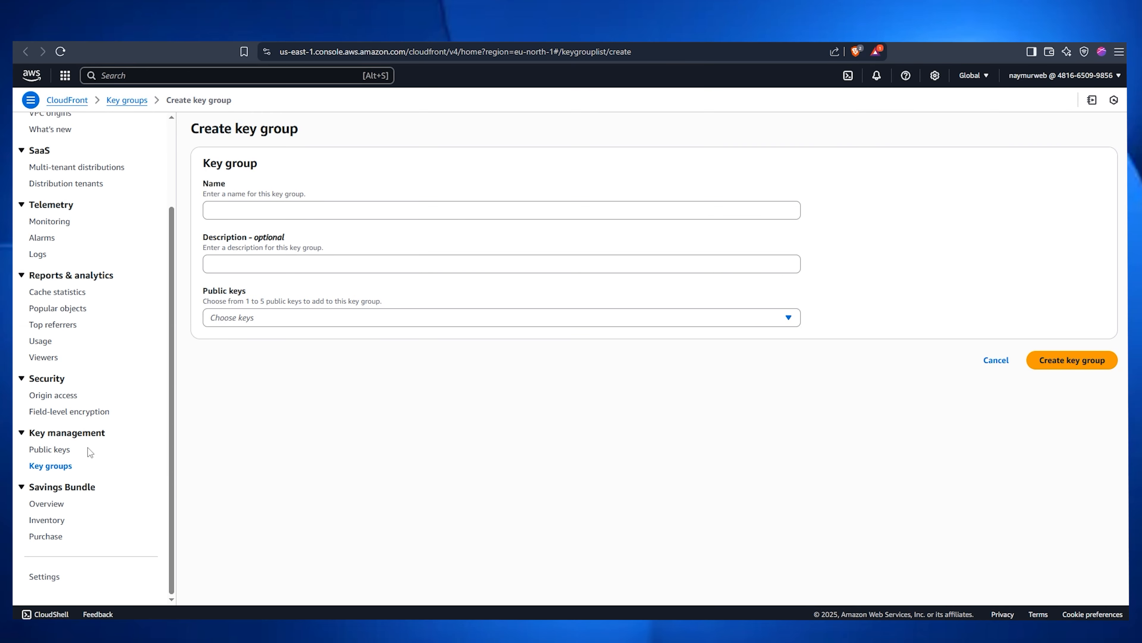
click(49, 450)
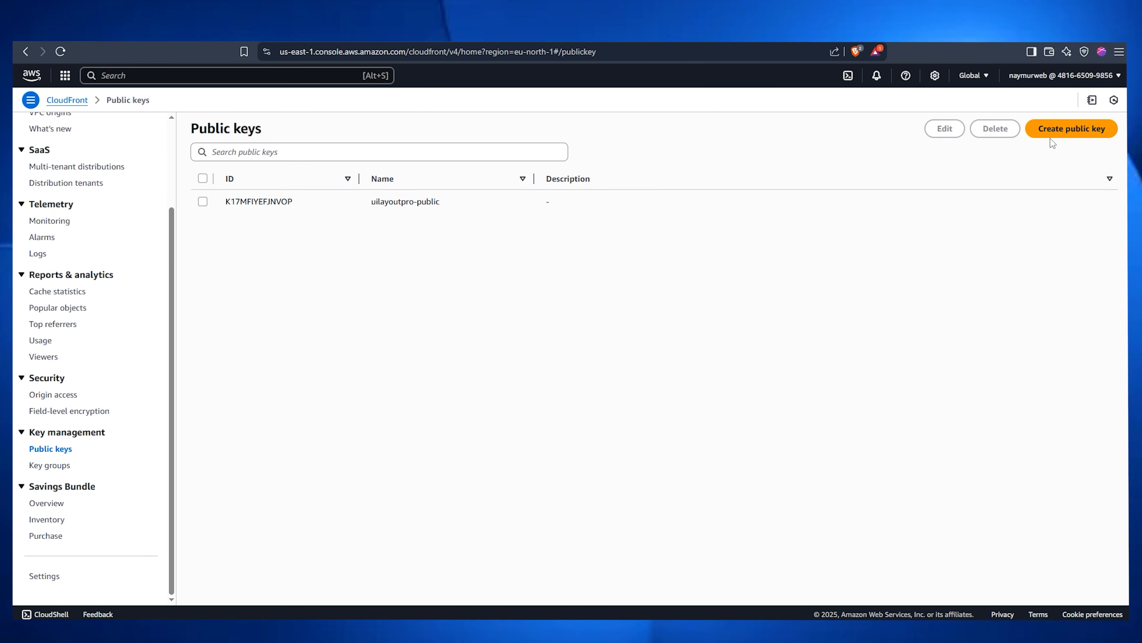
click(1062, 128)
Name the new public key "naymur web public"
click(180, 213)
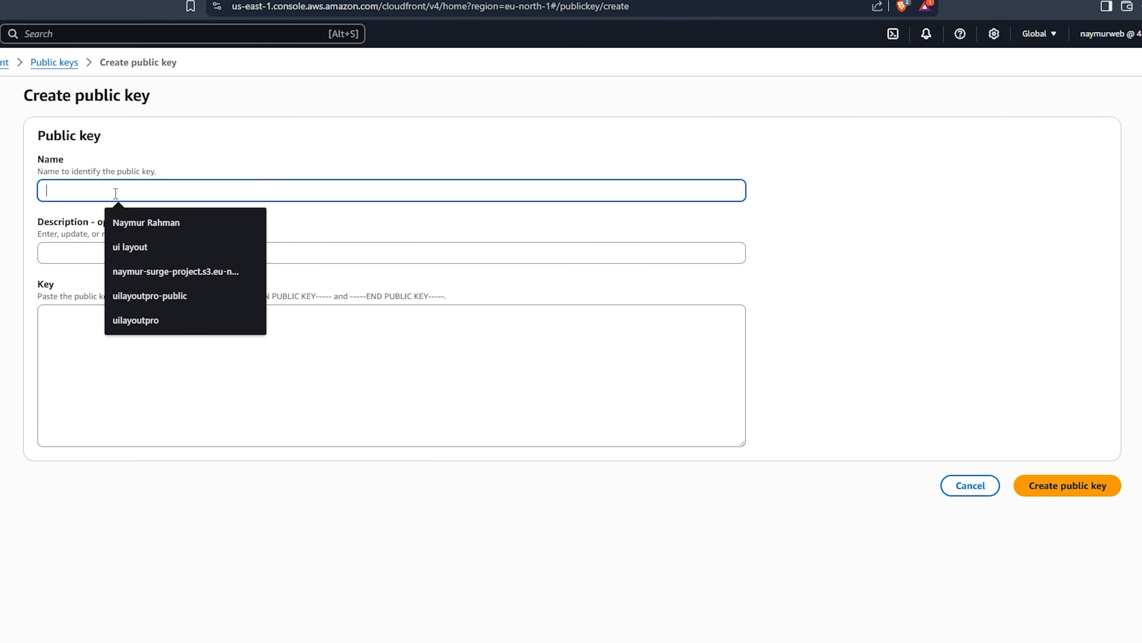
click(179, 160)
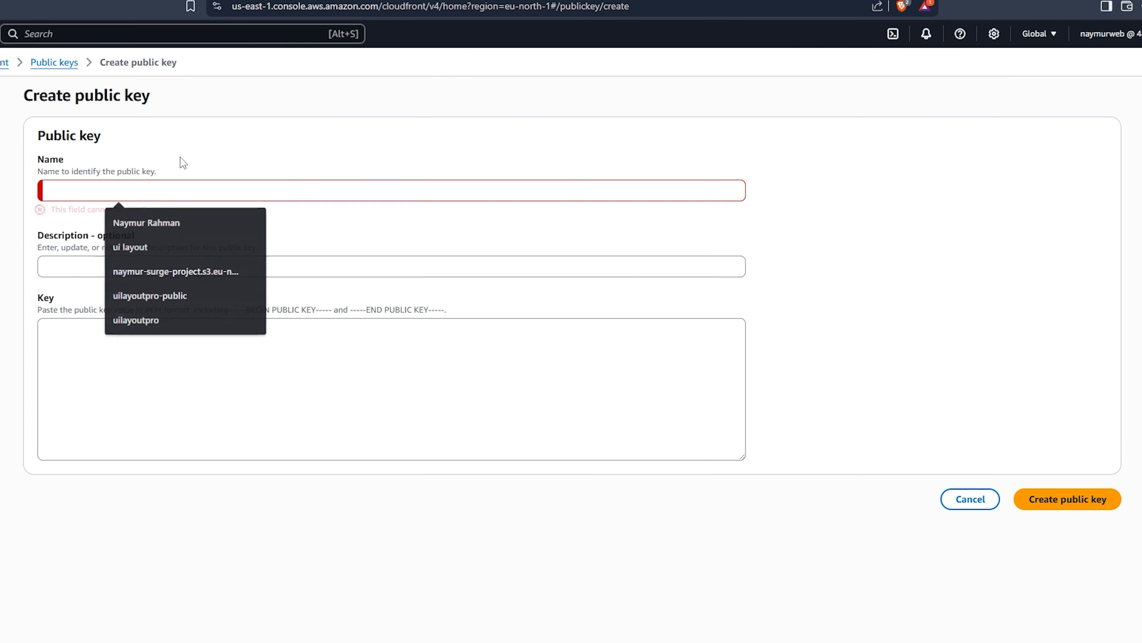
click(43, 189)
text(df)
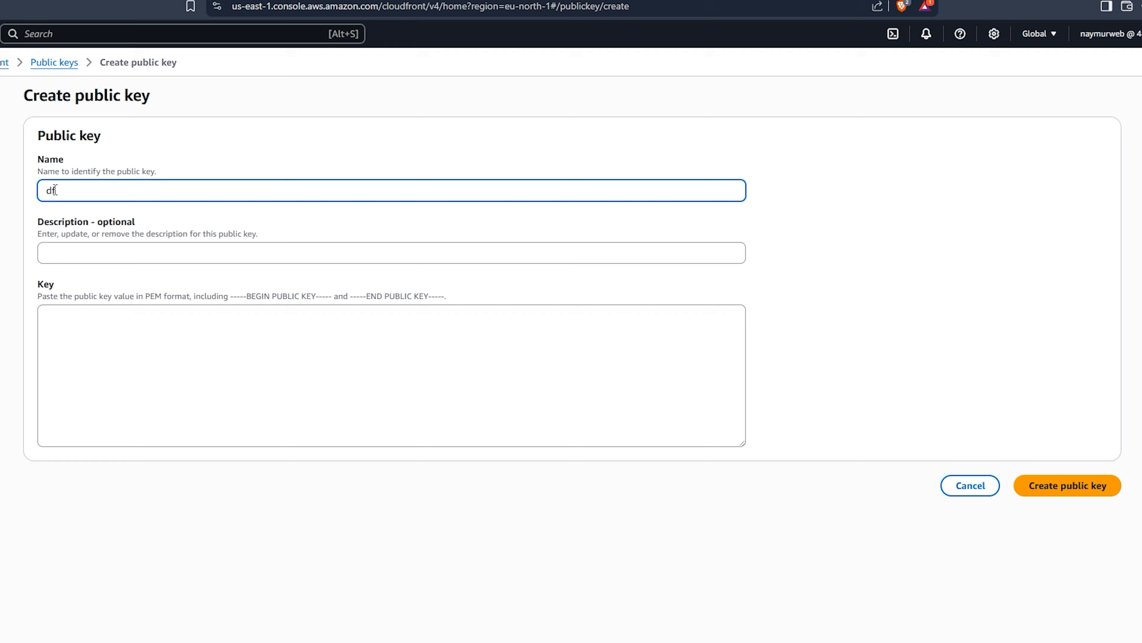
key(BackSpace)
key(BackSpace)
text(naymur)
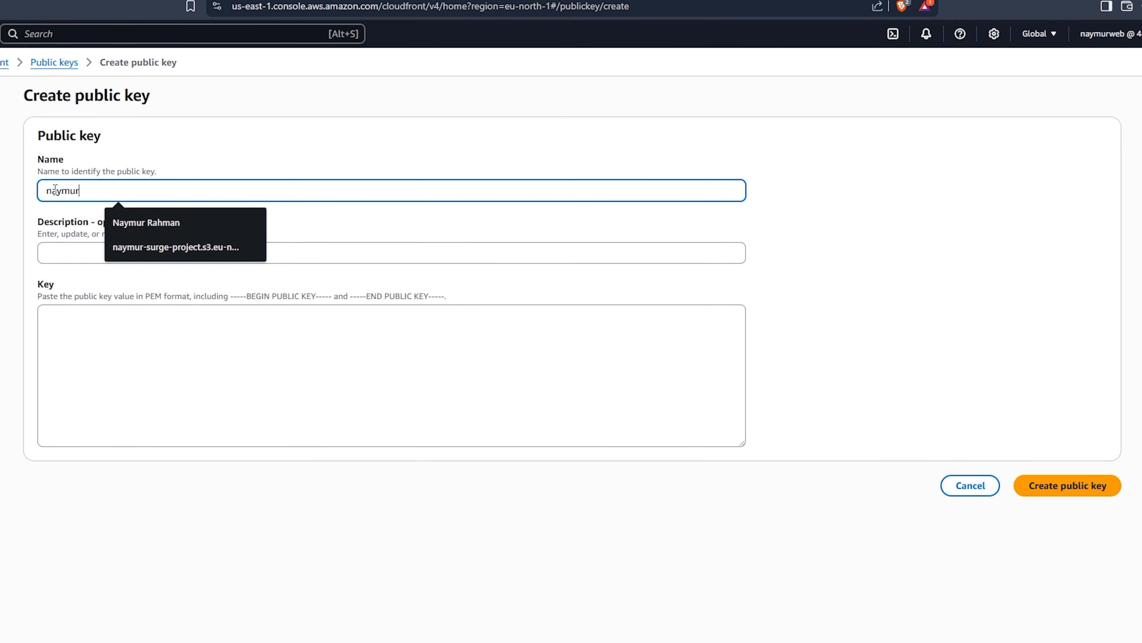
text( web)
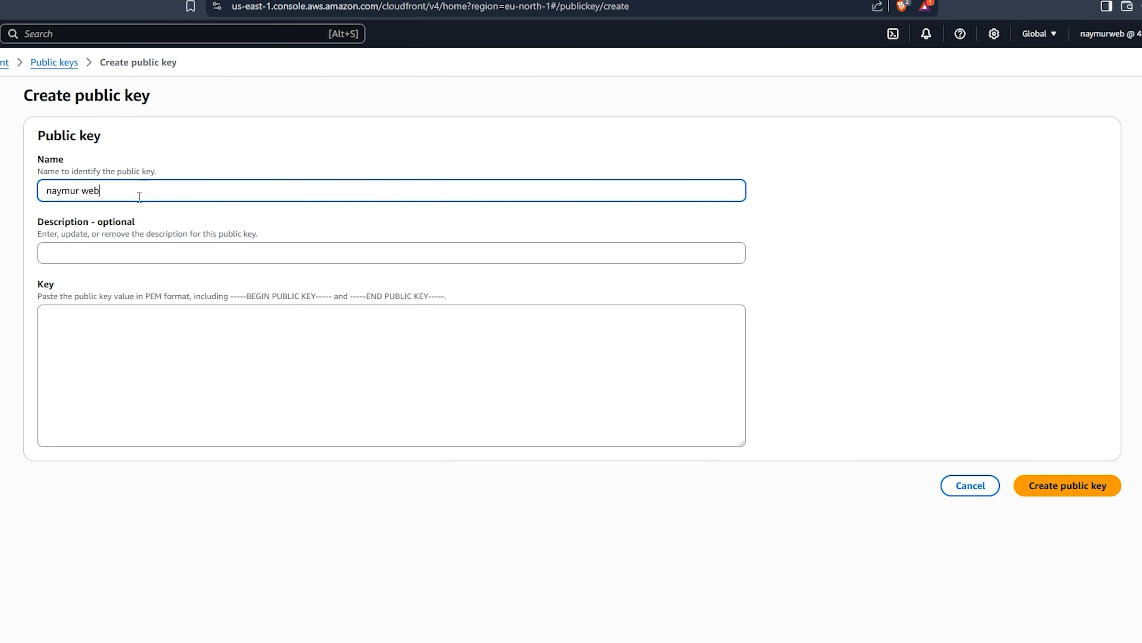
text( public)
Paste the PEM-format public key value, including its begin and end lines, and try to create the public key
click(175, 364)
click(621, 357)
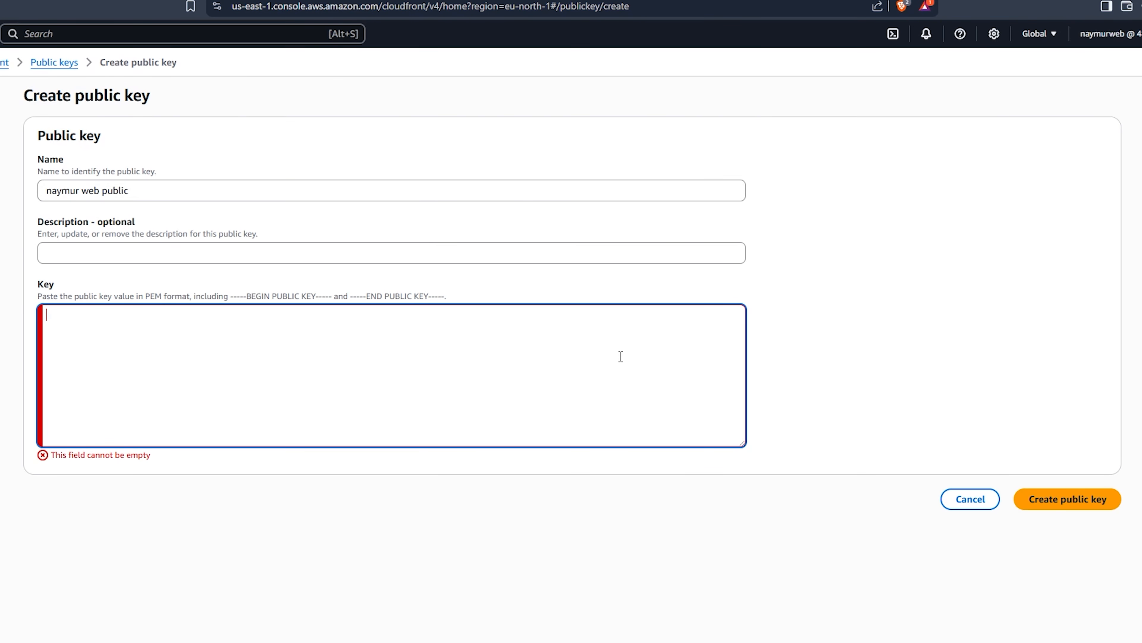
click(1, 396)
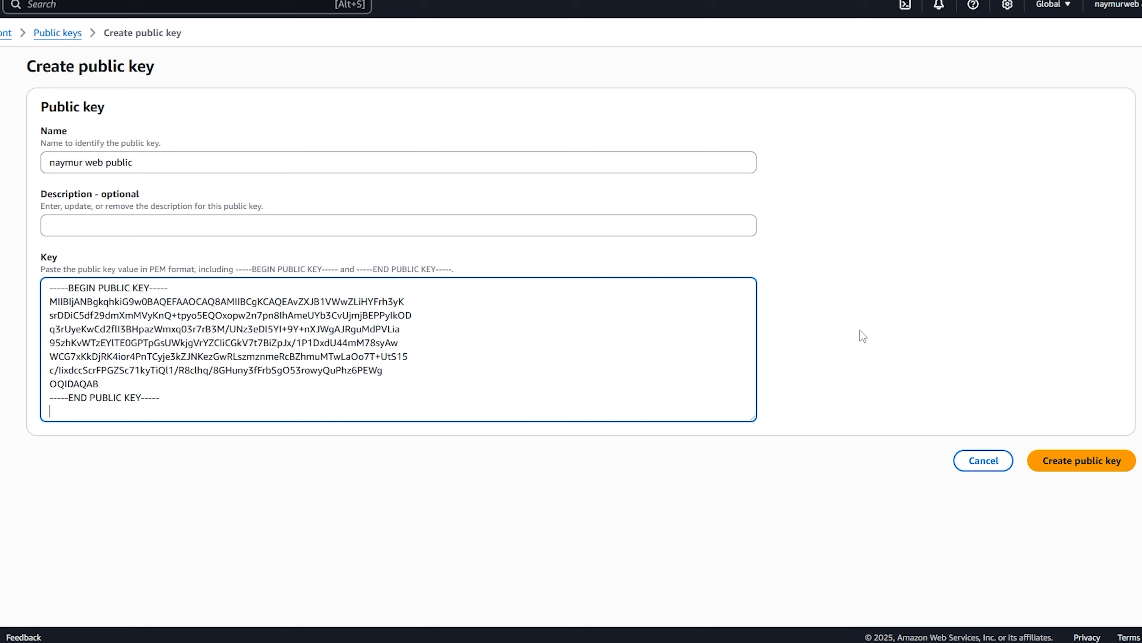
click(1082, 469)
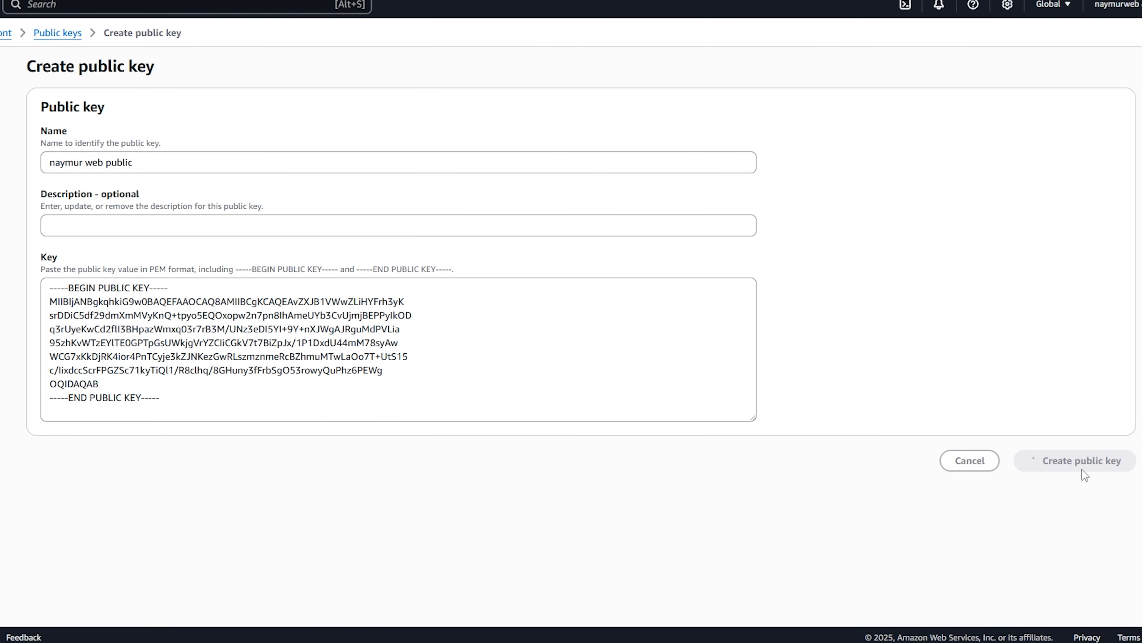
click(186, 360)
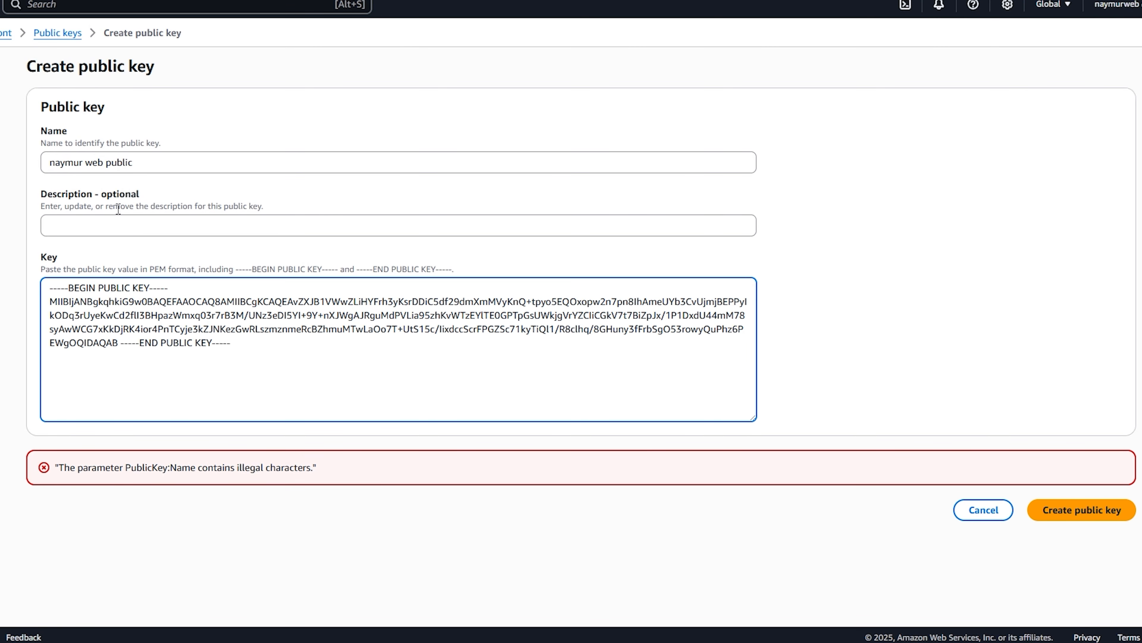
Rename the public key as naymurwebpublic, re-enter the PEM key with its line breaks, and create it
drag(134, 163, 51, 164)
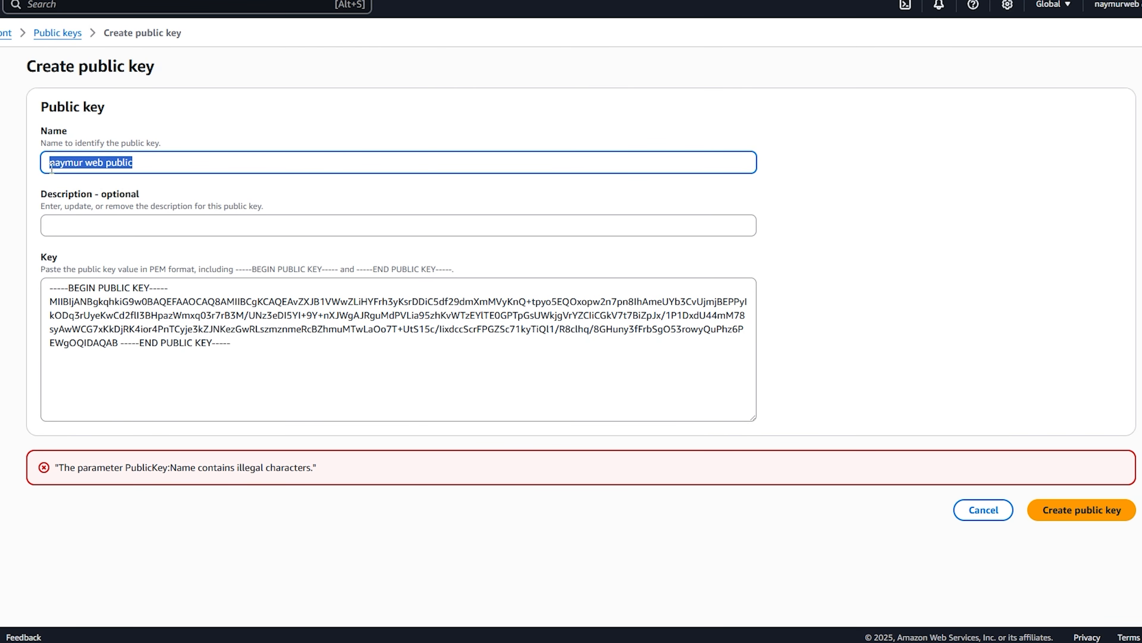
text(naymurwebpublick)
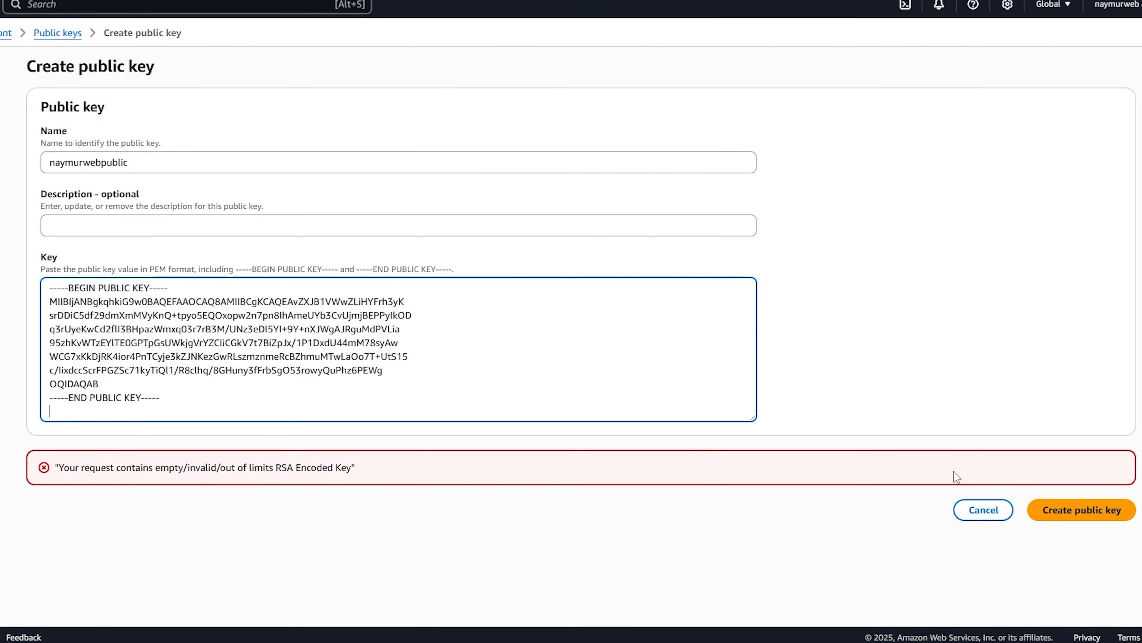
click(1046, 510)
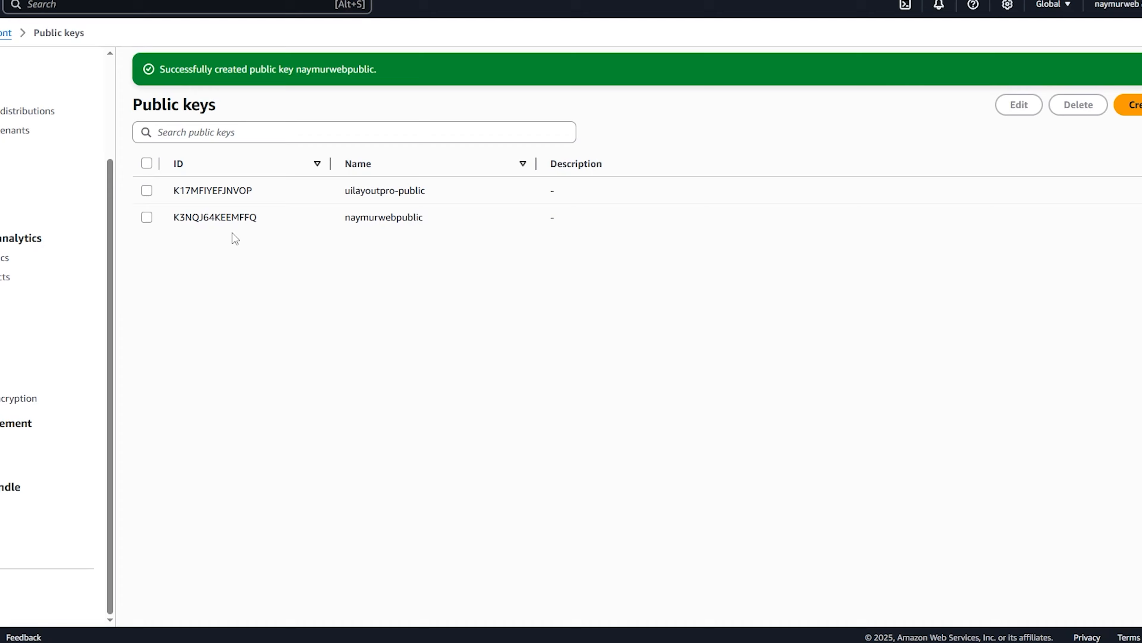
Select the naymurwebpublic key's ID, return to the distribution form, and refresh and check the available key groups
drag(256, 217, 174, 218)
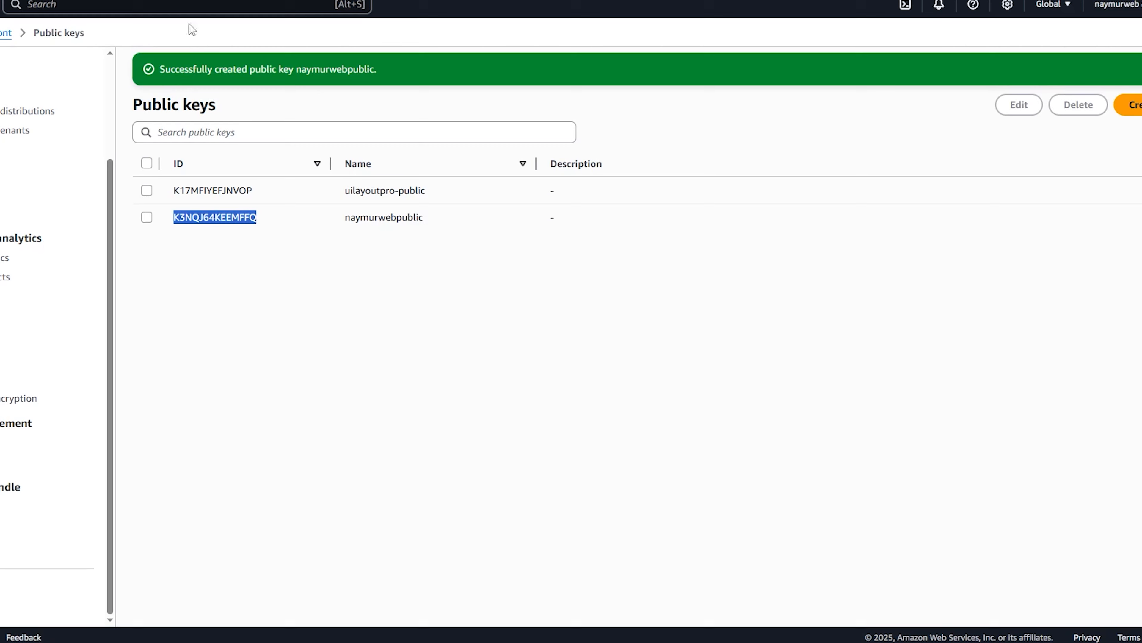
key(ctrl+shift+Tab)
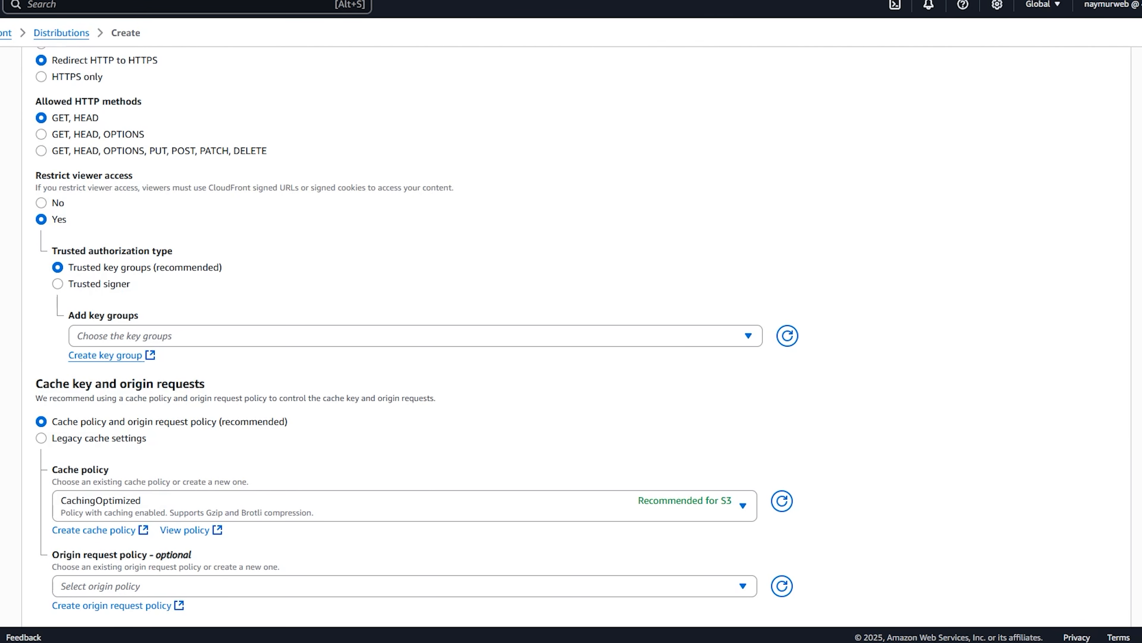
scroll(202, 264, down, 3)
click(228, 201)
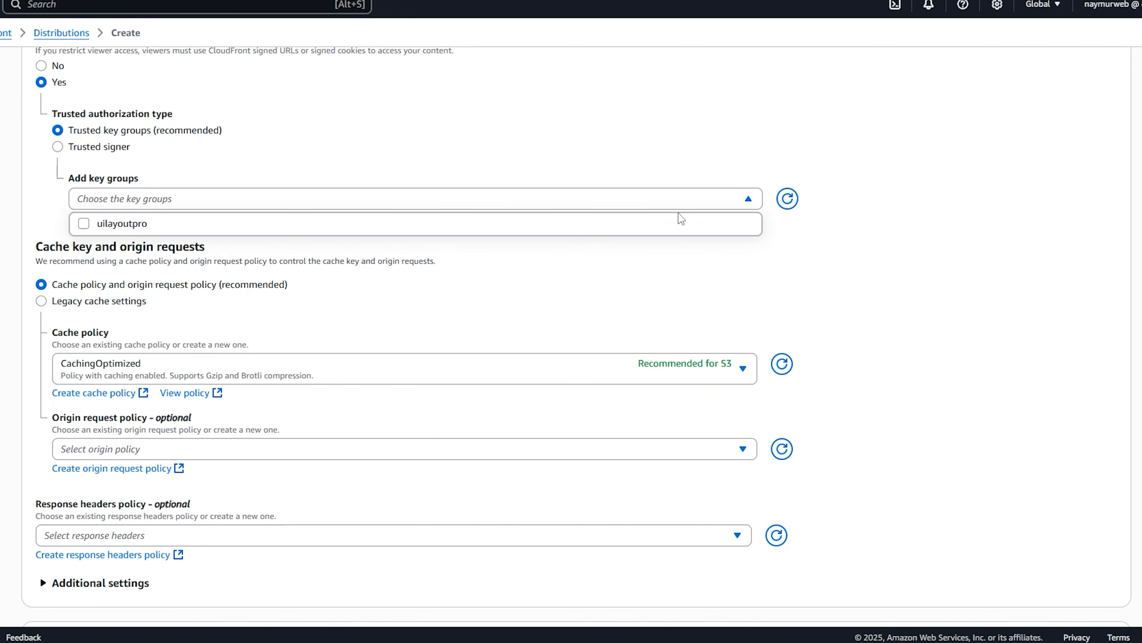
click(787, 201)
click(523, 202)
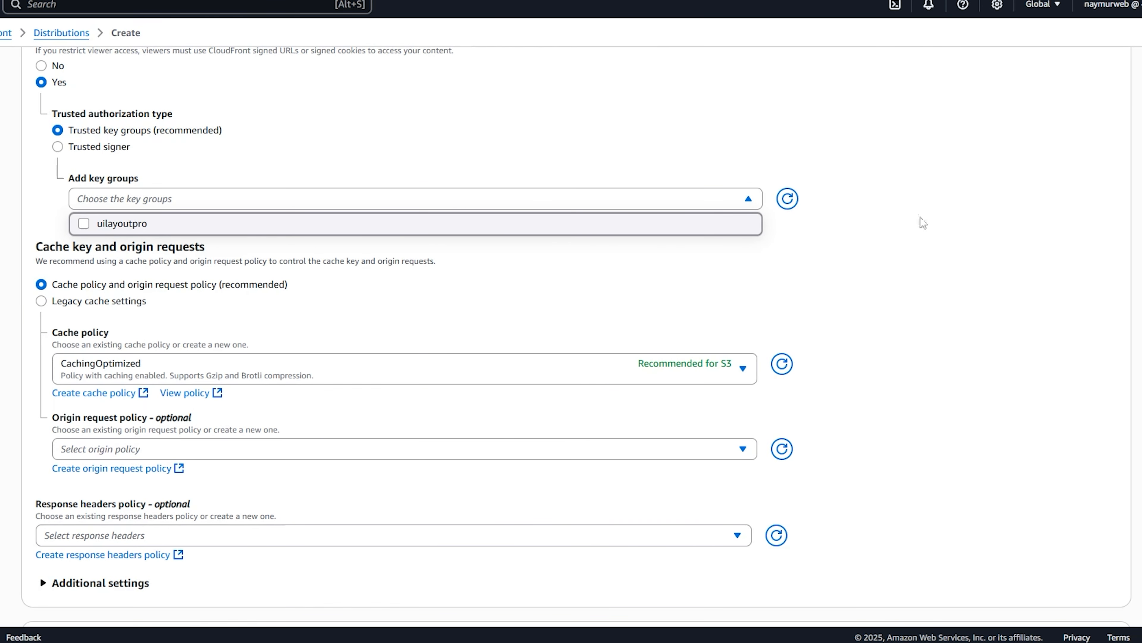
click(871, 201)
Go from the distribution form to CloudFront's key groups and open the form for a new one
key(ctrl+Tab)
key(ctrl+Tab)
click(61, 311)
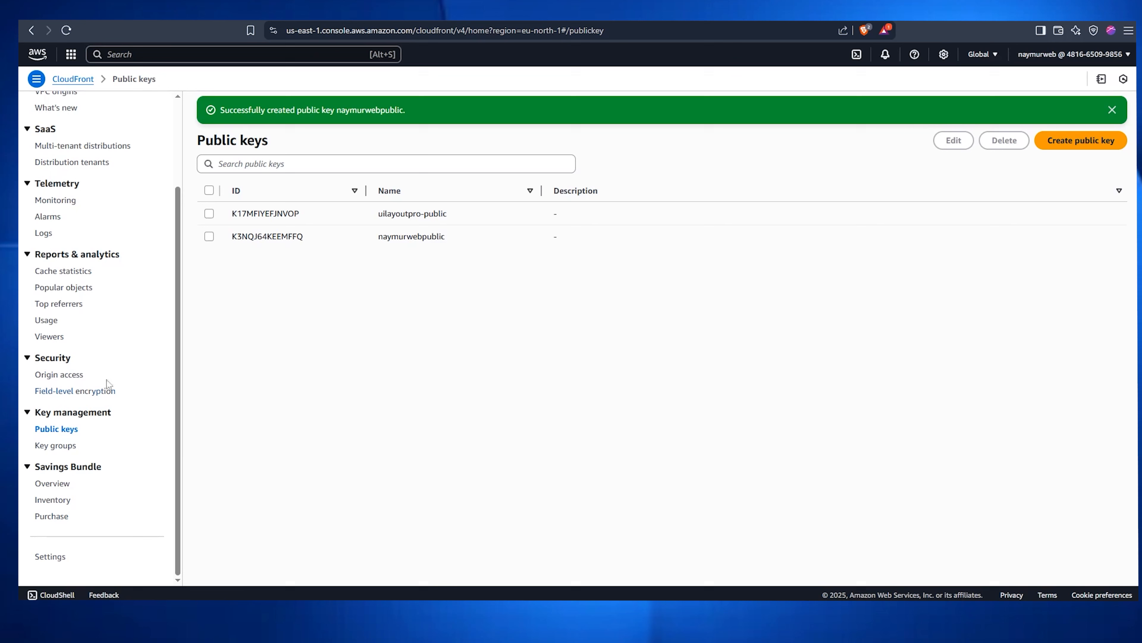
click(56, 445)
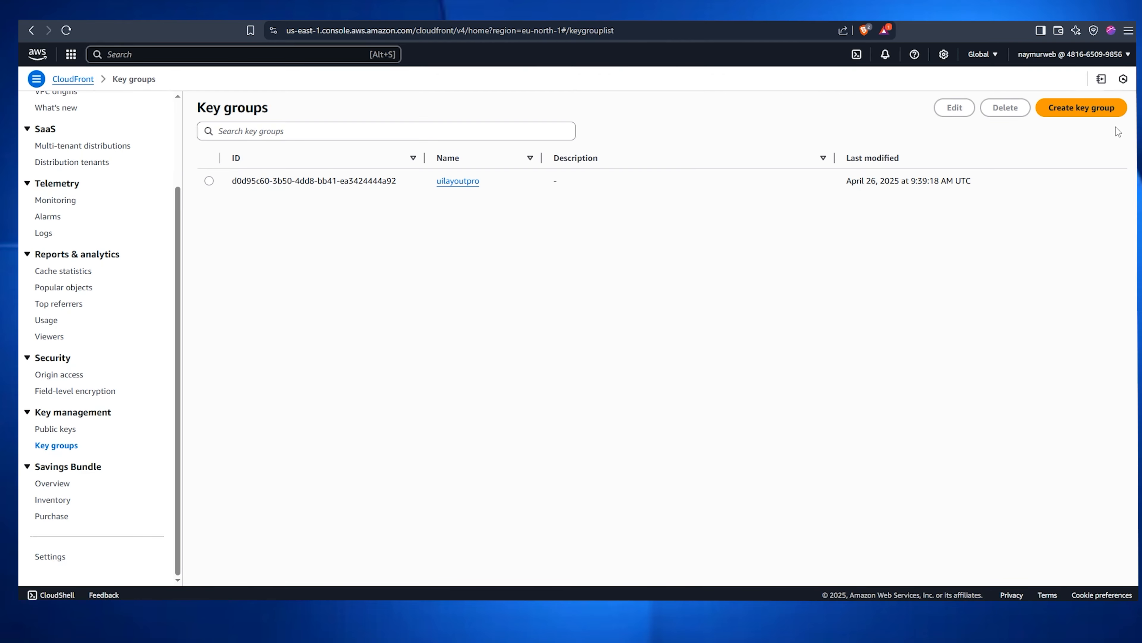
click(1098, 107)
Create a key group named naymurwebpublickeys that contains the naymurwebpublic public key
click(261, 297)
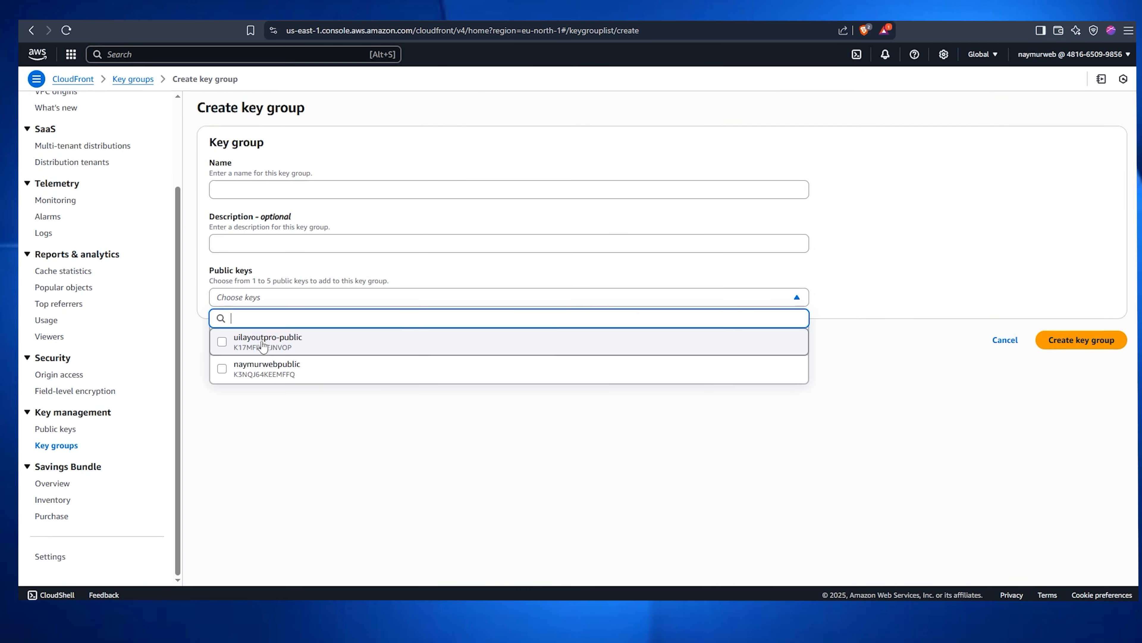
click(322, 380)
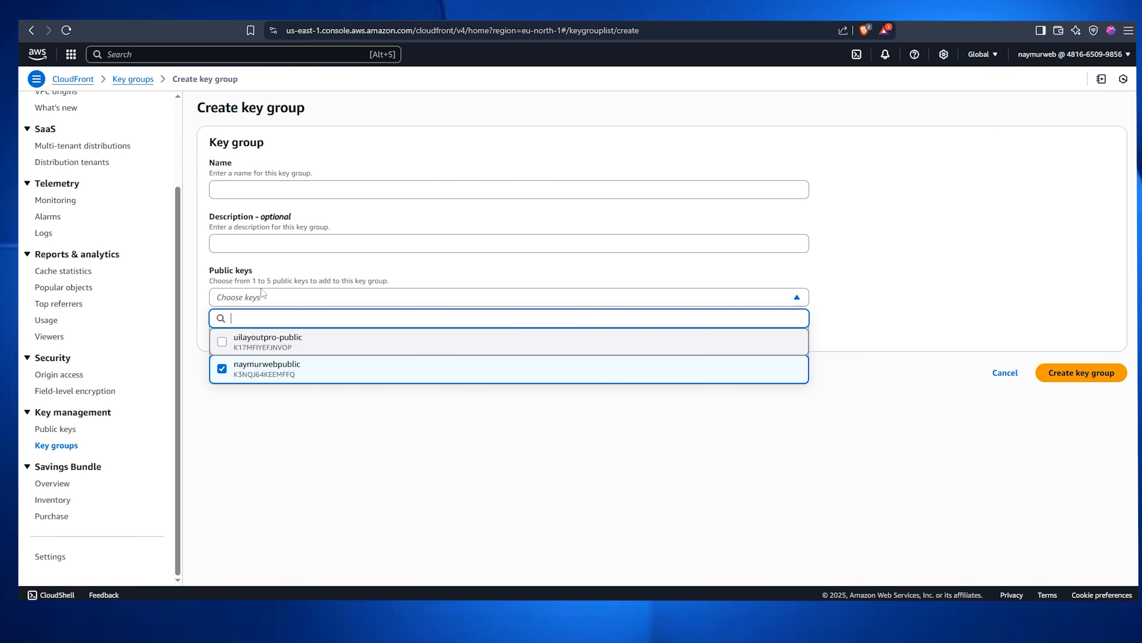
click(243, 191)
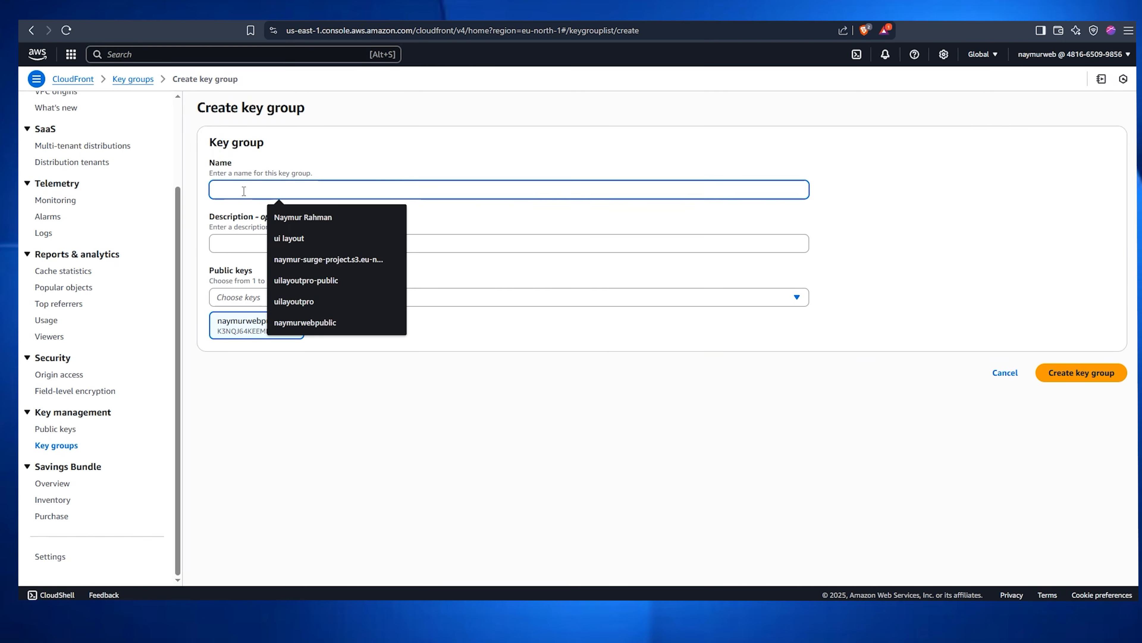
text(naymurwebpub)
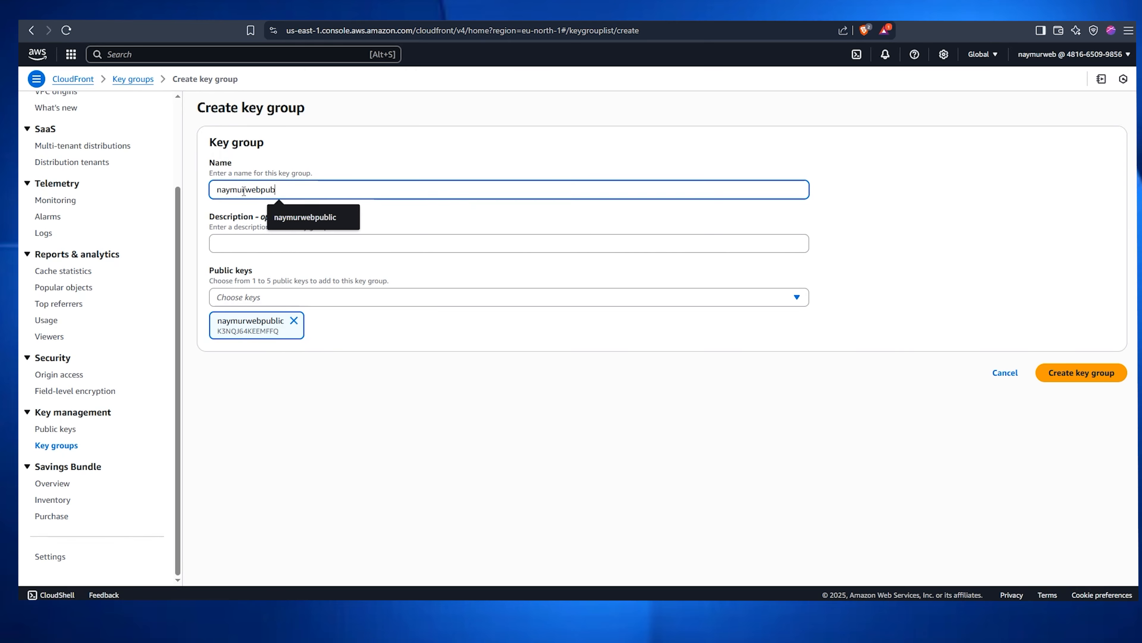
text(lickeys)
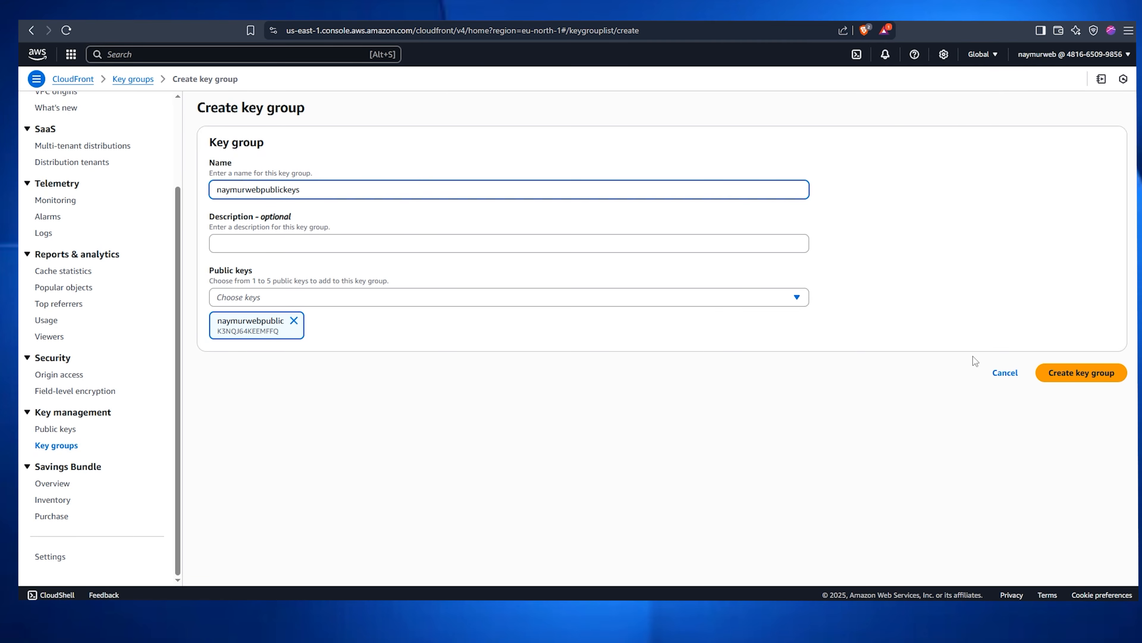
click(1092, 373)
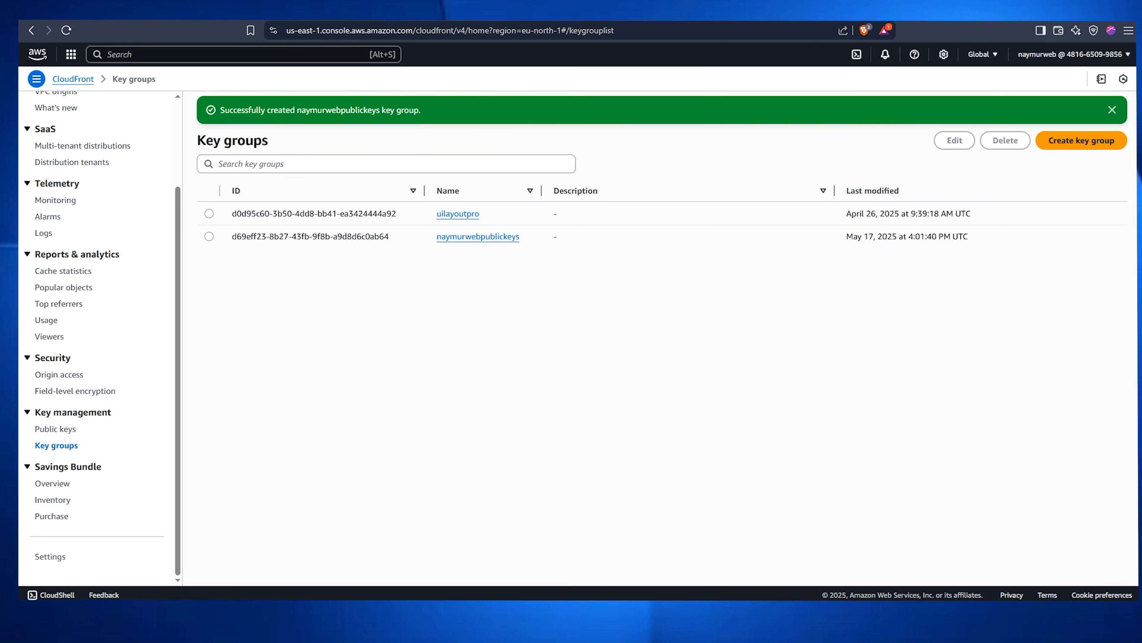
Return to the distribution form, refresh its key groups and add naymurwebpublickeys as the trusted key group
click(232, 13)
click(758, 228)
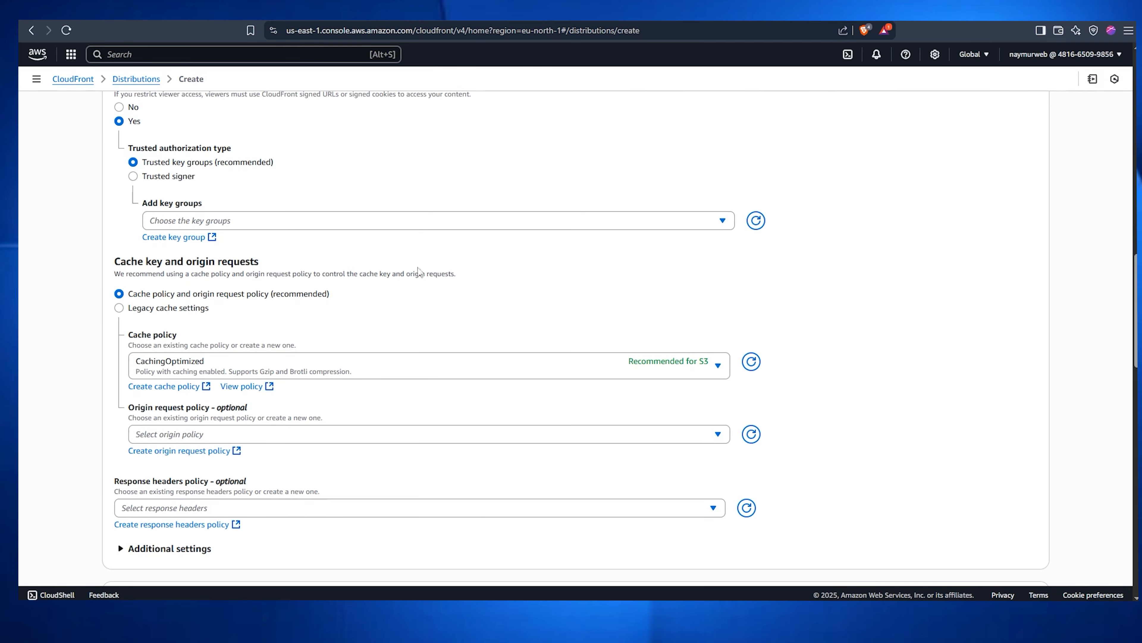
click(232, 225)
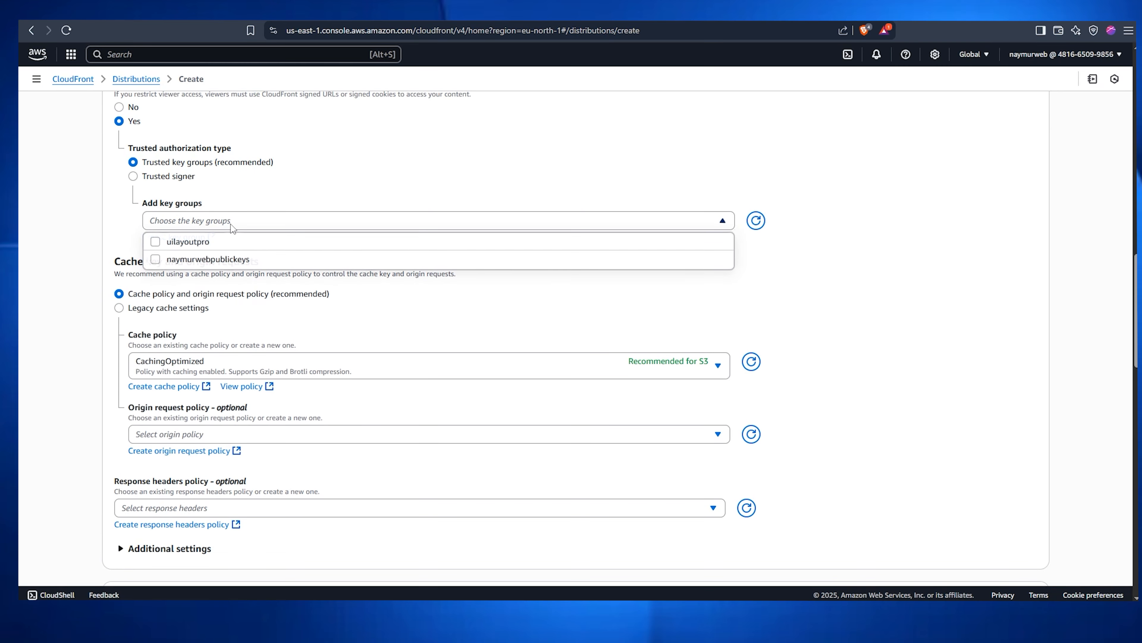
click(211, 262)
click(874, 282)
Choose not to enable Web Application Firewall security protections for the distribution
scroll(870, 289, down, 10)
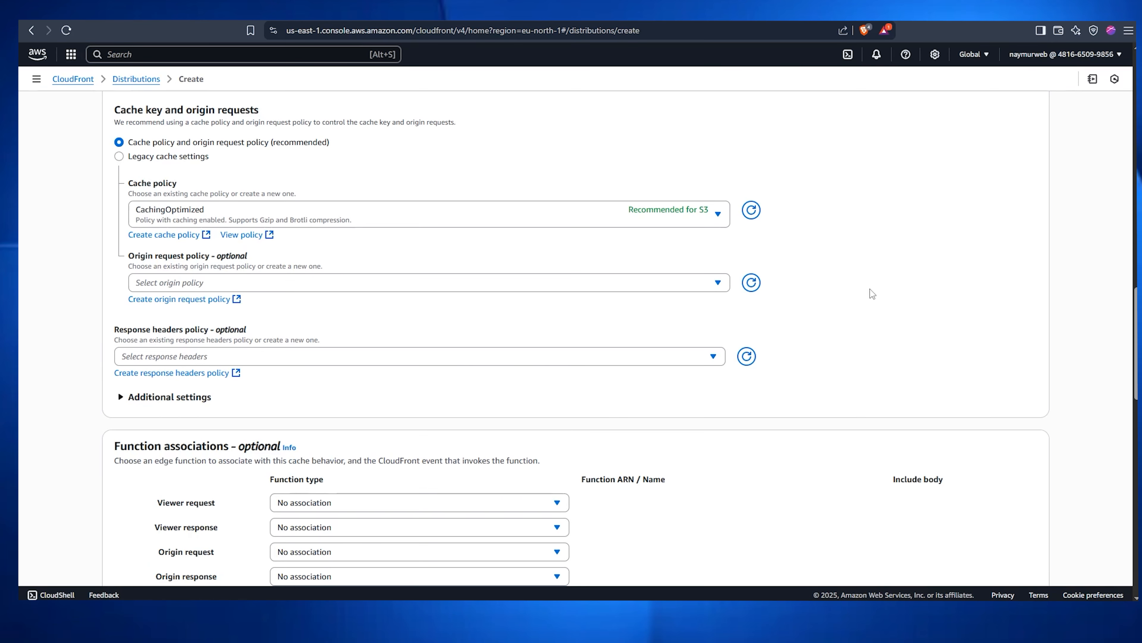
click(600, 329)
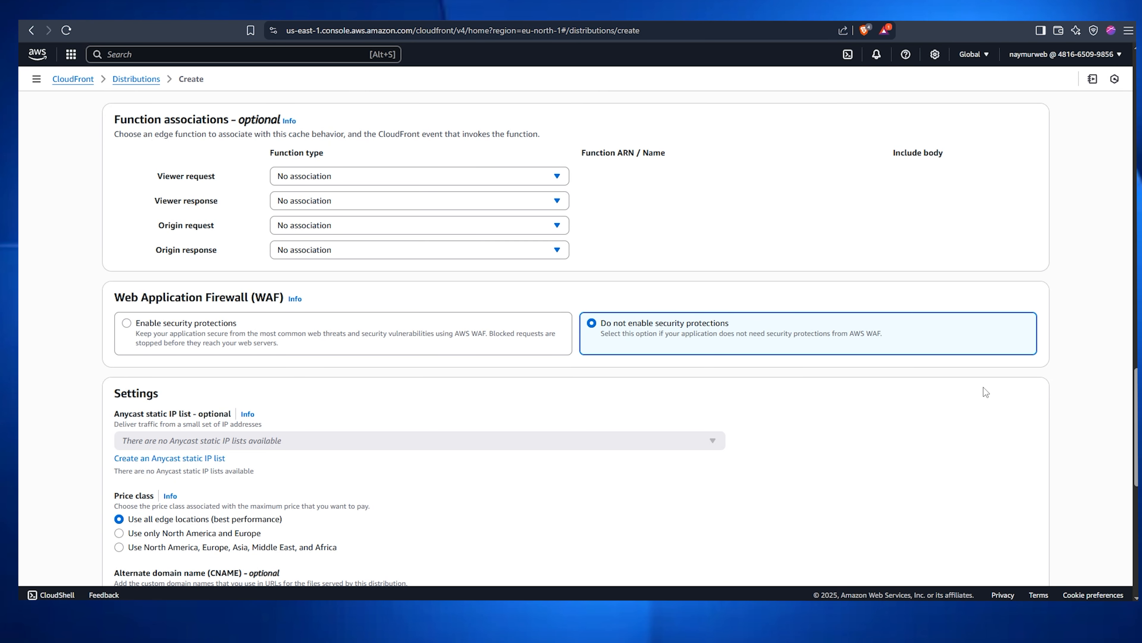
scroll(643, 387, down, 10)
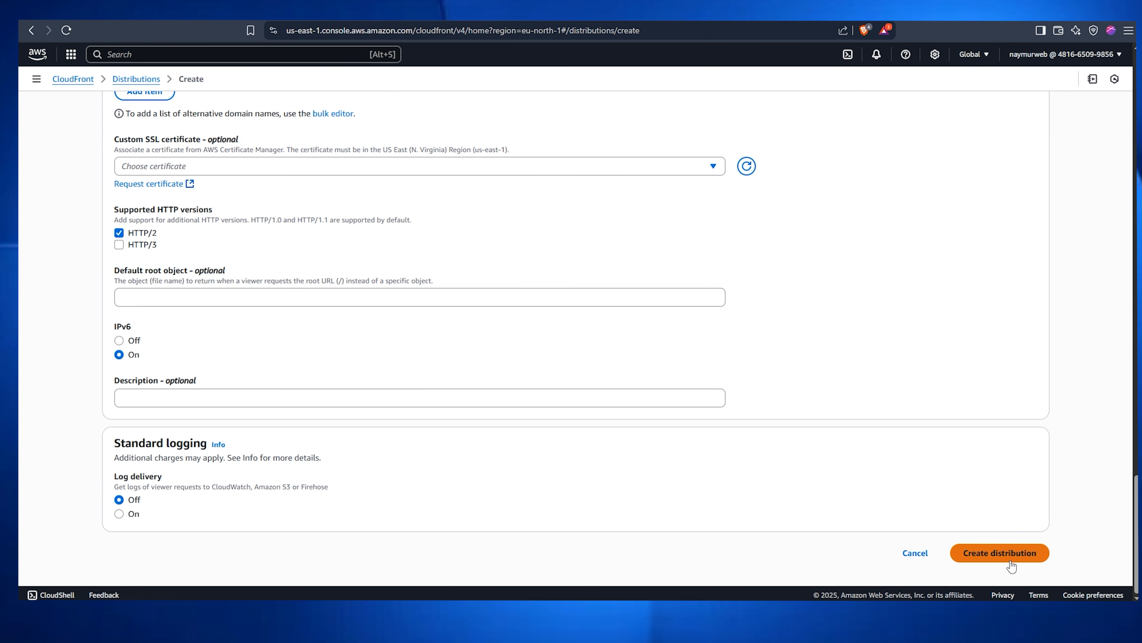
Try allowing GET, HEAD, OPTIONS, PUT, POST, PATCH, DELETE, and return the allowed HTTP methods to GET, HEAD
scroll(569, 411, up, 15)
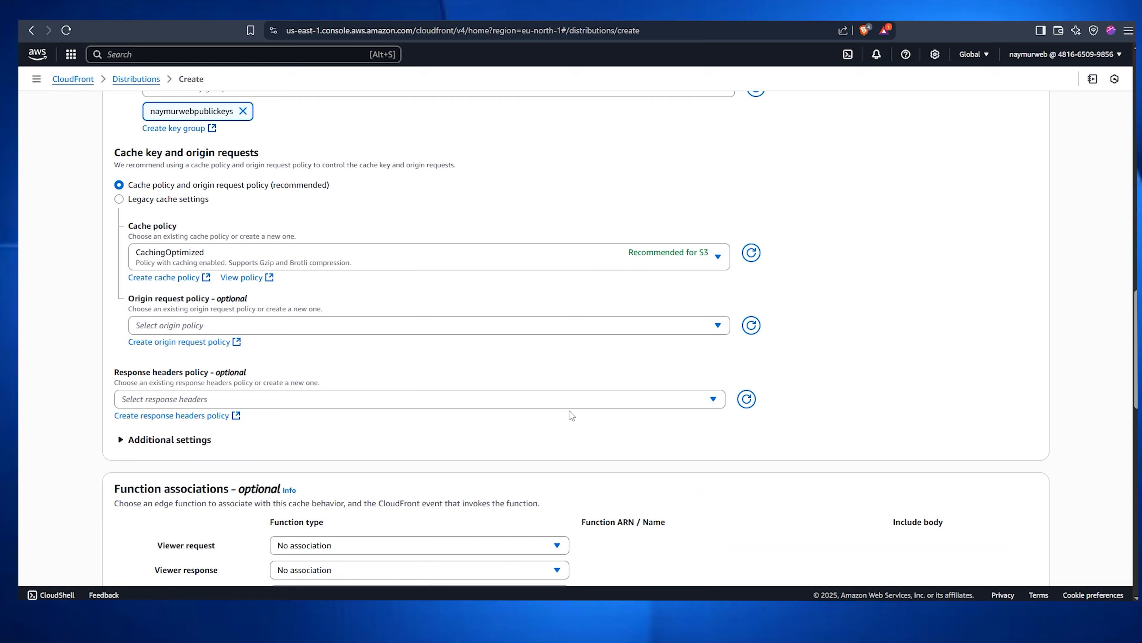
scroll(570, 411, up, 5)
scroll(570, 411, down, 2)
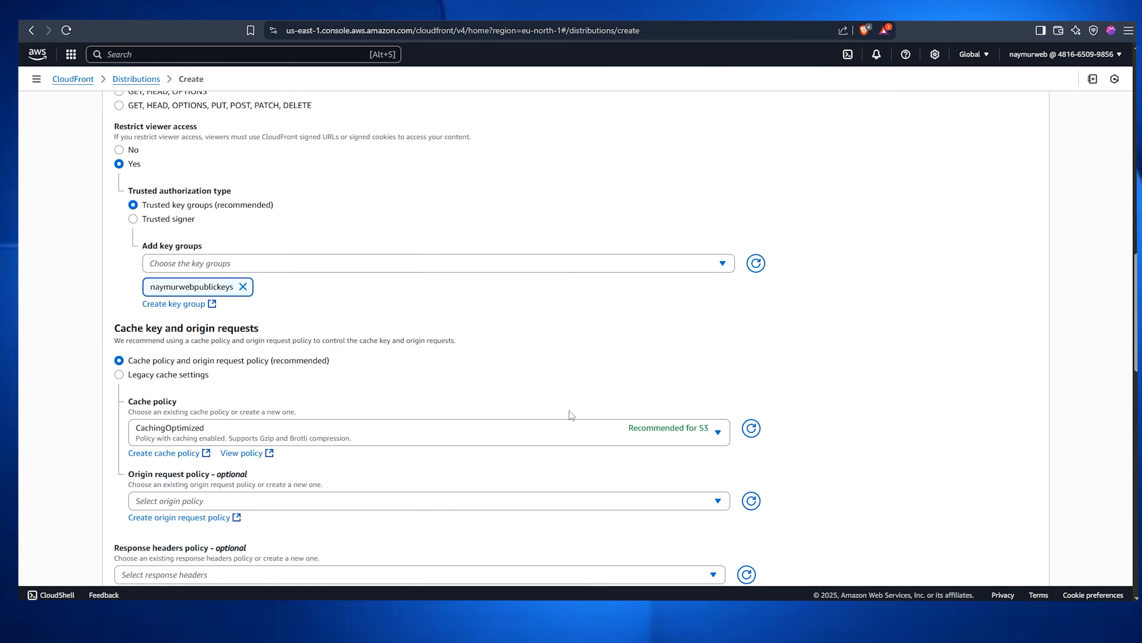
scroll(570, 415, up, 3)
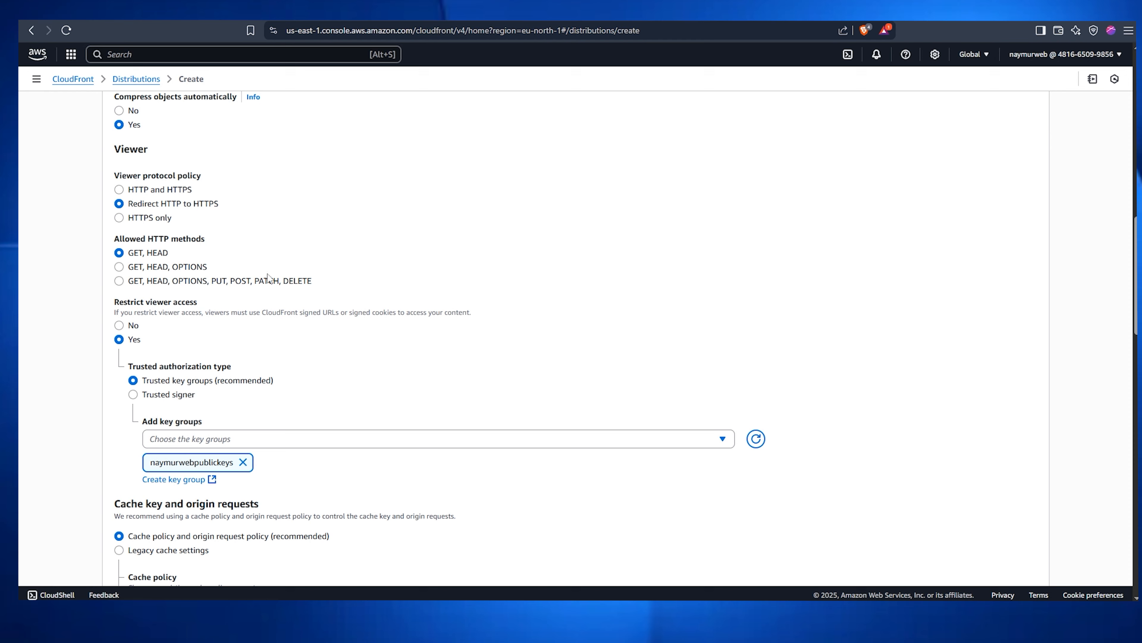
click(119, 281)
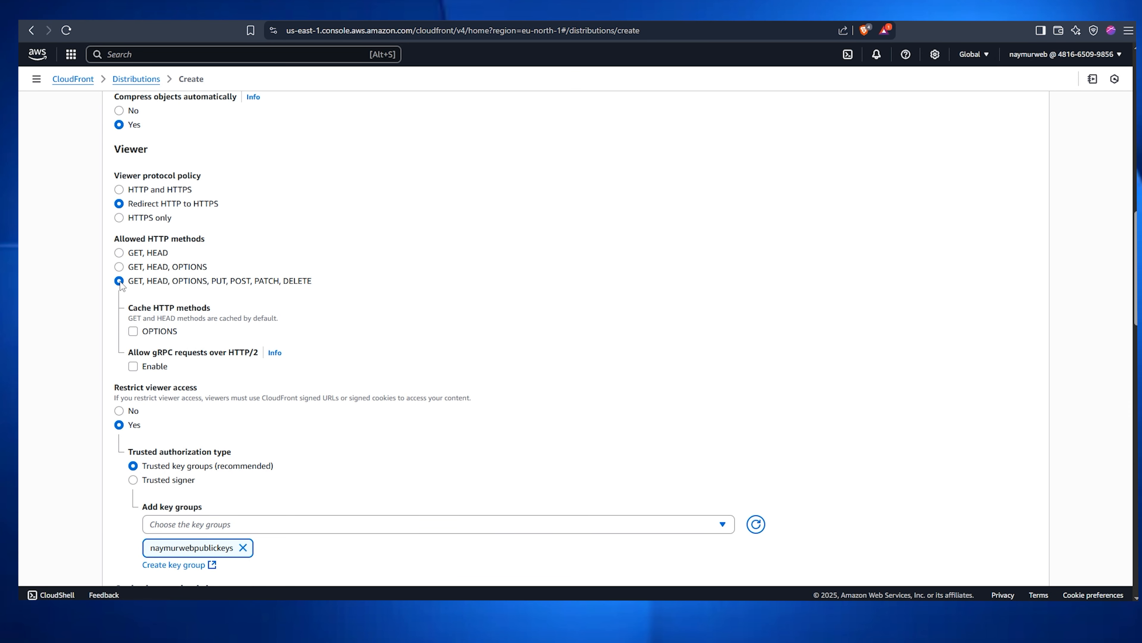
click(120, 253)
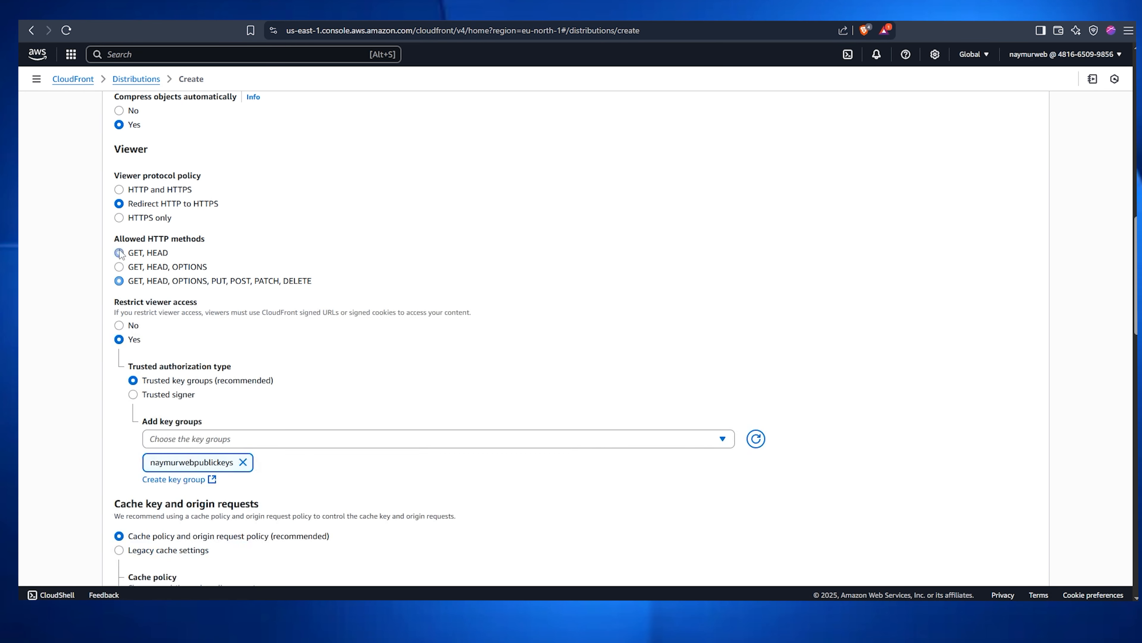
Create the distribution, dismiss the success notification and copy the generated S3 bucket policy
scroll(923, 380, down, 15)
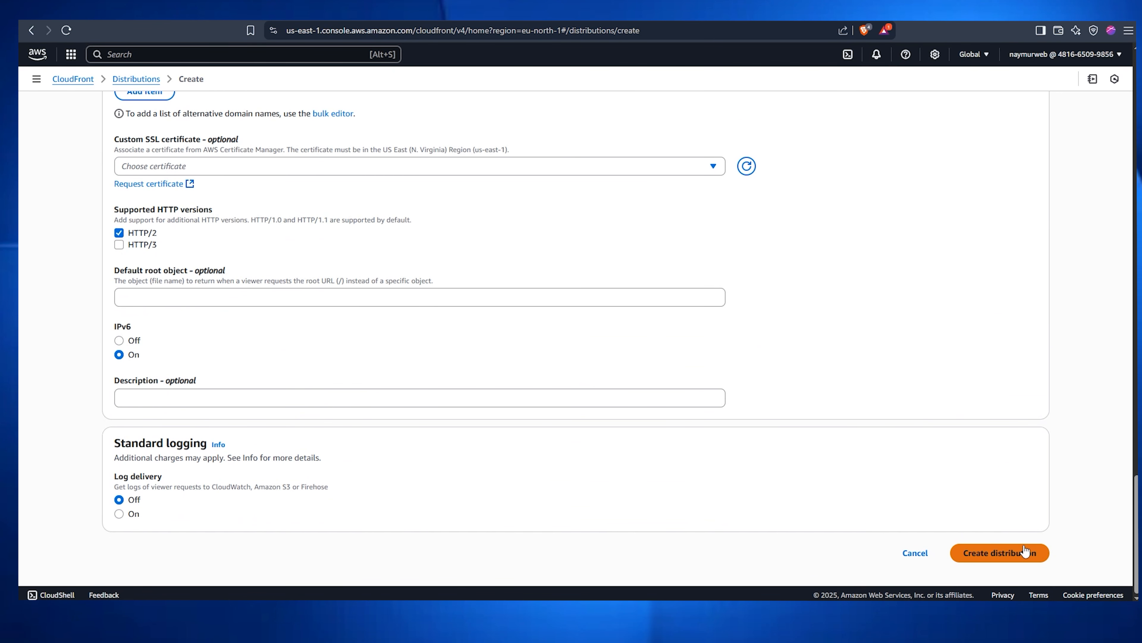
click(1024, 550)
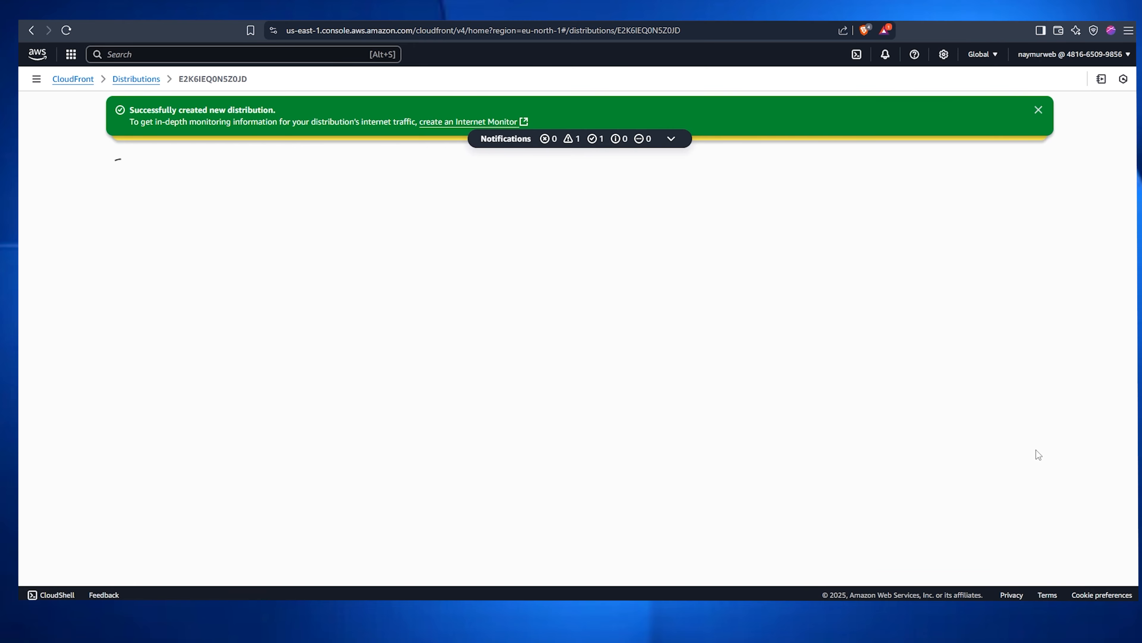
click(1037, 112)
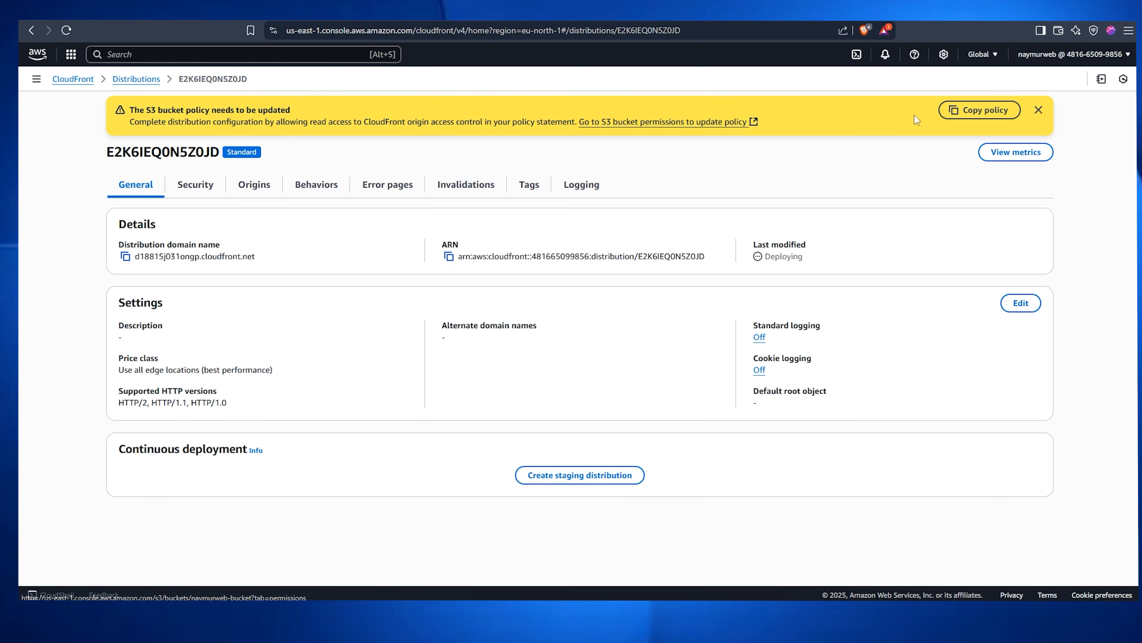
click(982, 115)
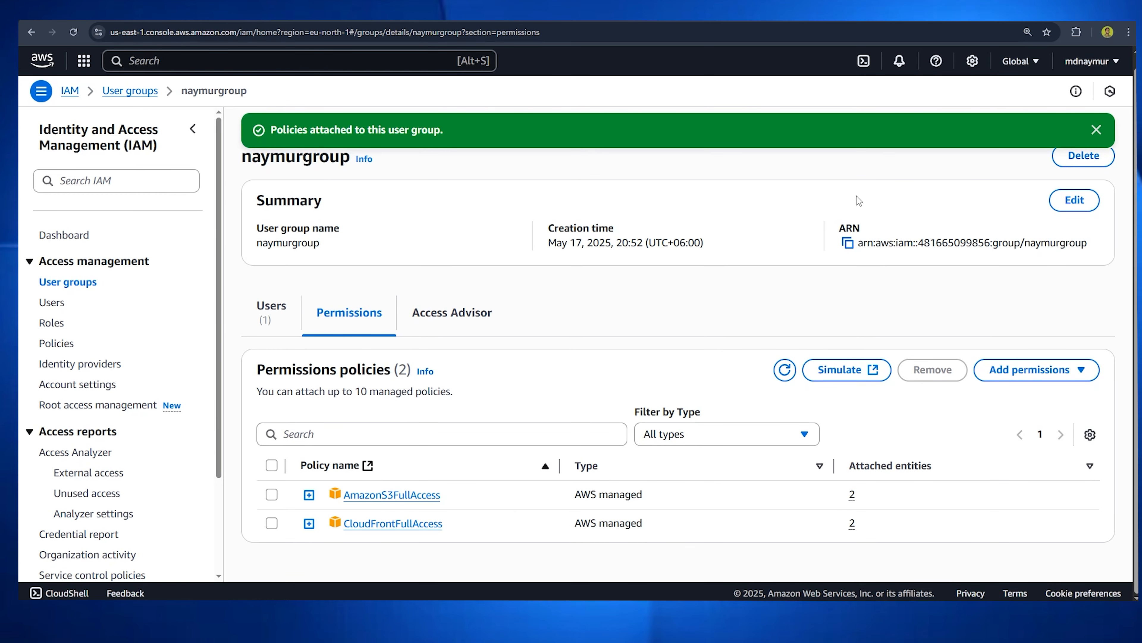
In the other console session, search for s3, open the S3 service and go to naymurweb-bucket's permissions
click(130, 60)
text(s3)
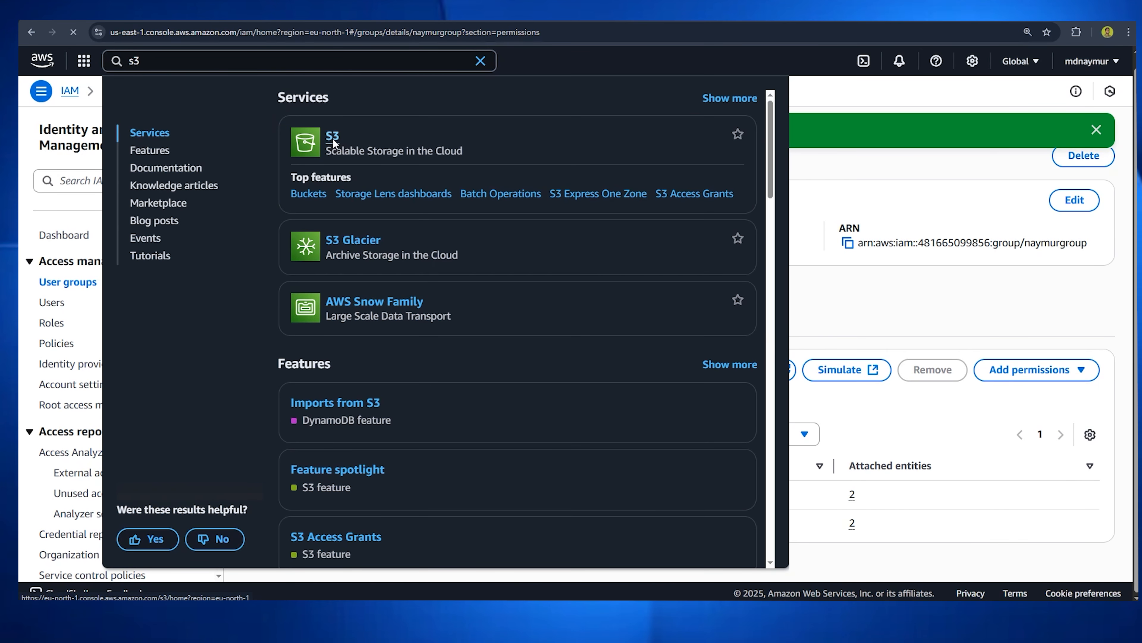
click(332, 138)
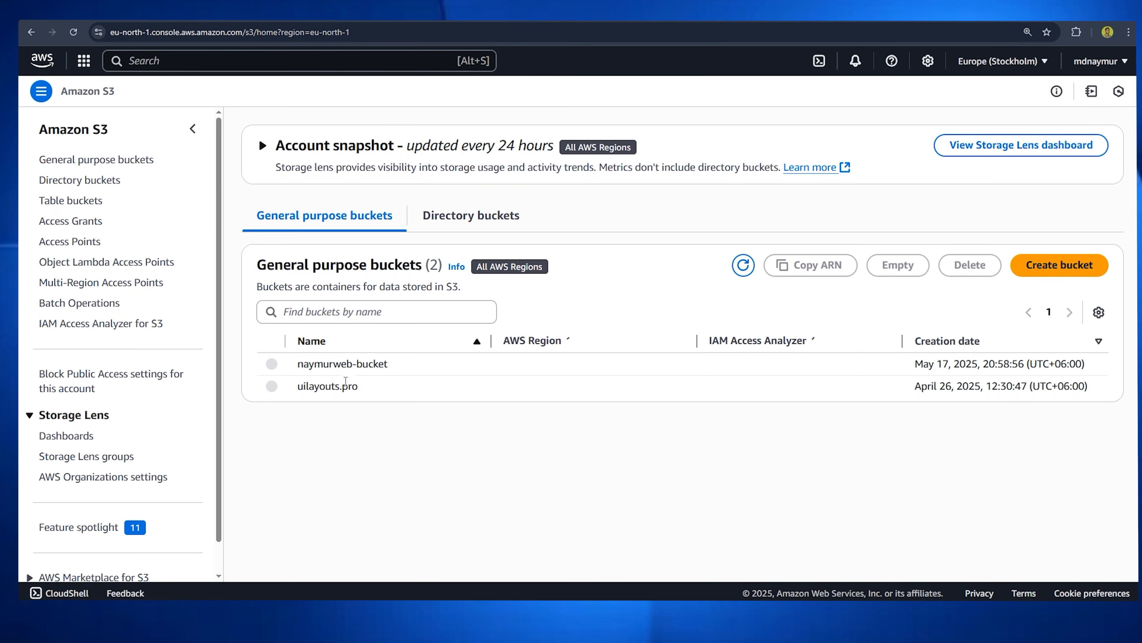
click(355, 368)
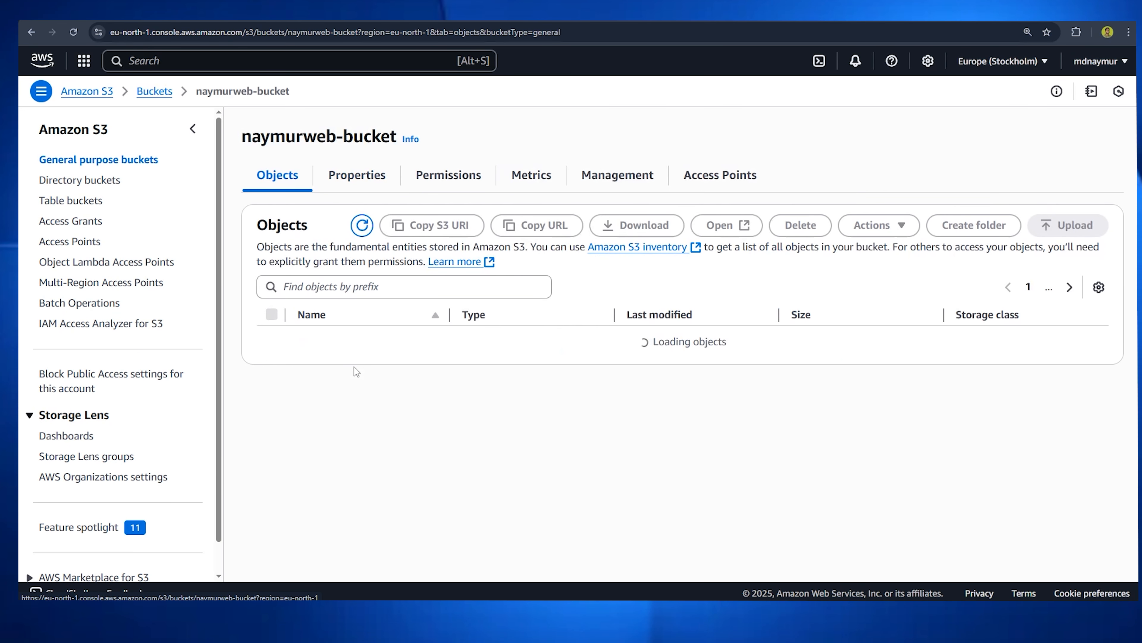
click(446, 176)
Edit naymurweb-bucket's bucket policy and replace the entire JSON with the copied CloudFront private content policy
scroll(510, 286, down, 6)
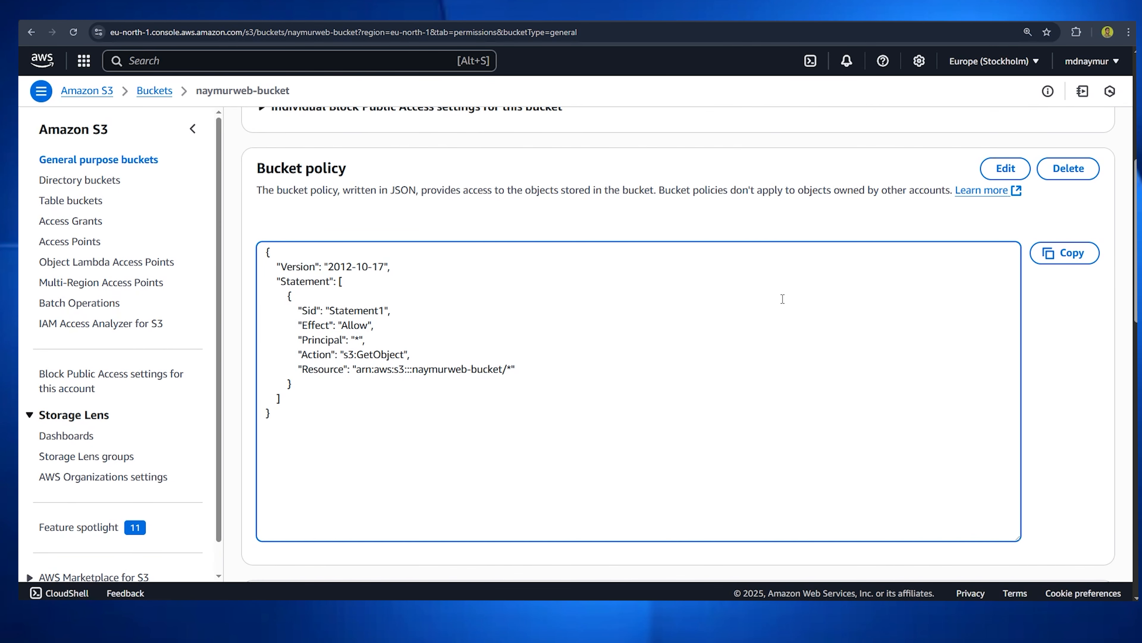
click(1005, 170)
scroll(558, 315, down, 3)
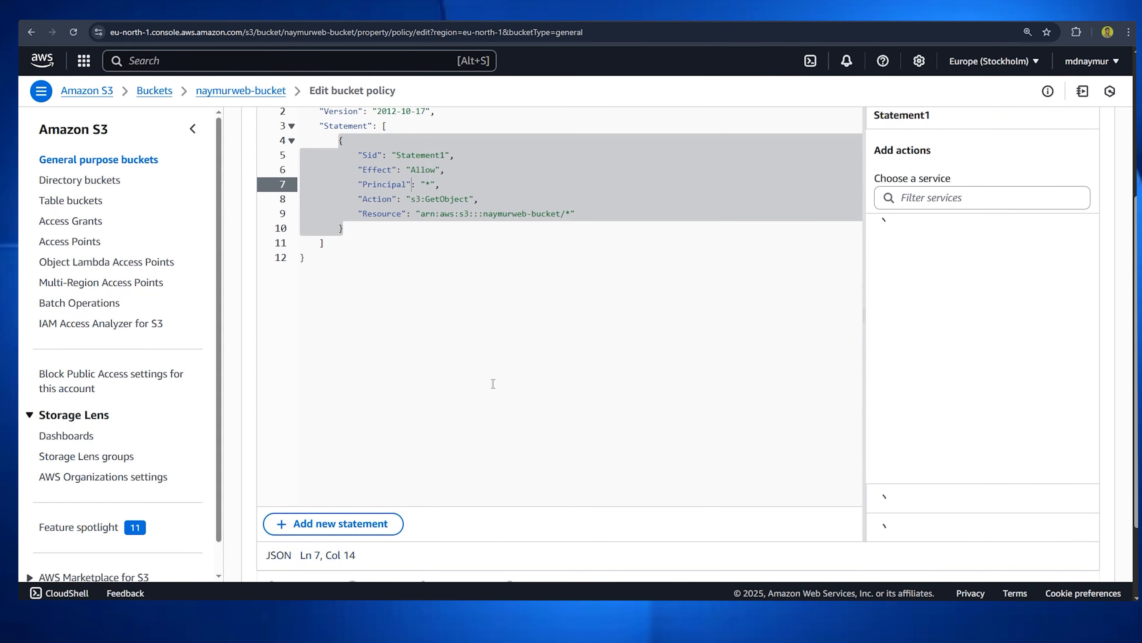
key(ctrl+a)
key(ctrl+v)
scroll(558, 374, up, 3)
scroll(559, 374, down, 2)
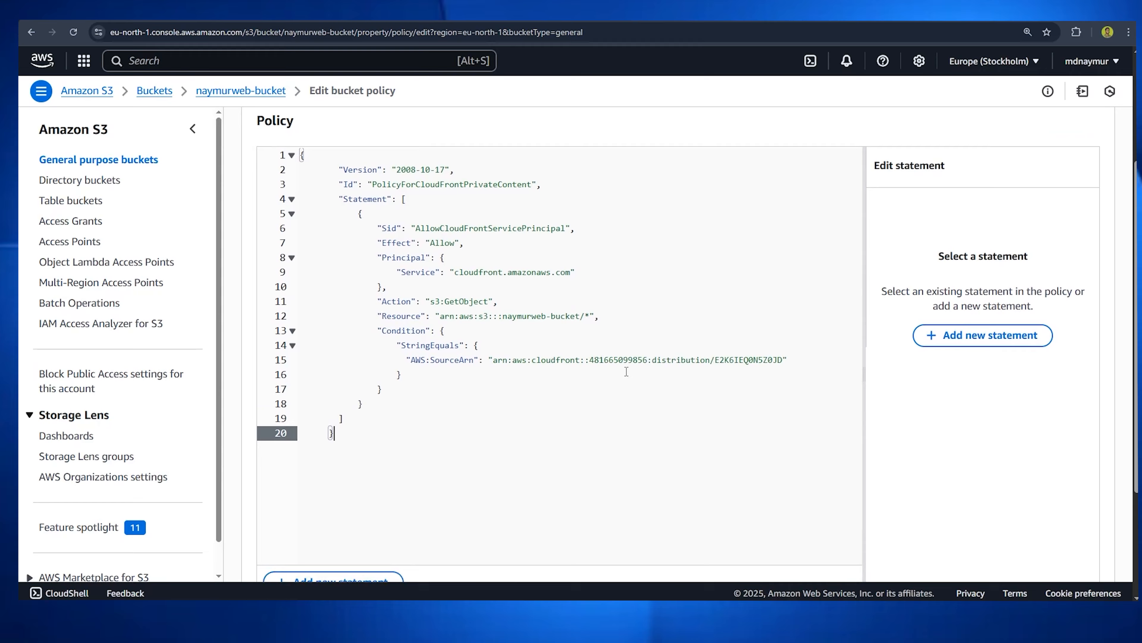
Review and save the edited bucket policy, and return to the CloudFront distribution page and reload it
click(563, 287)
scroll(1064, 249, down, 3)
scroll(1065, 249, up, 5)
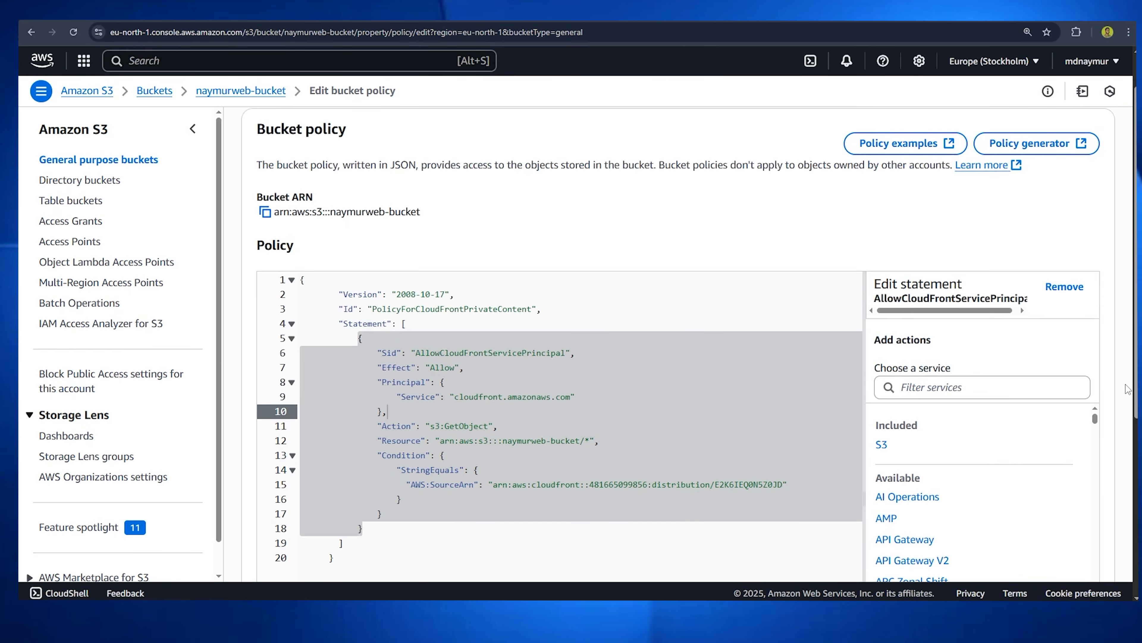
scroll(1064, 249, down, 5)
click(1077, 542)
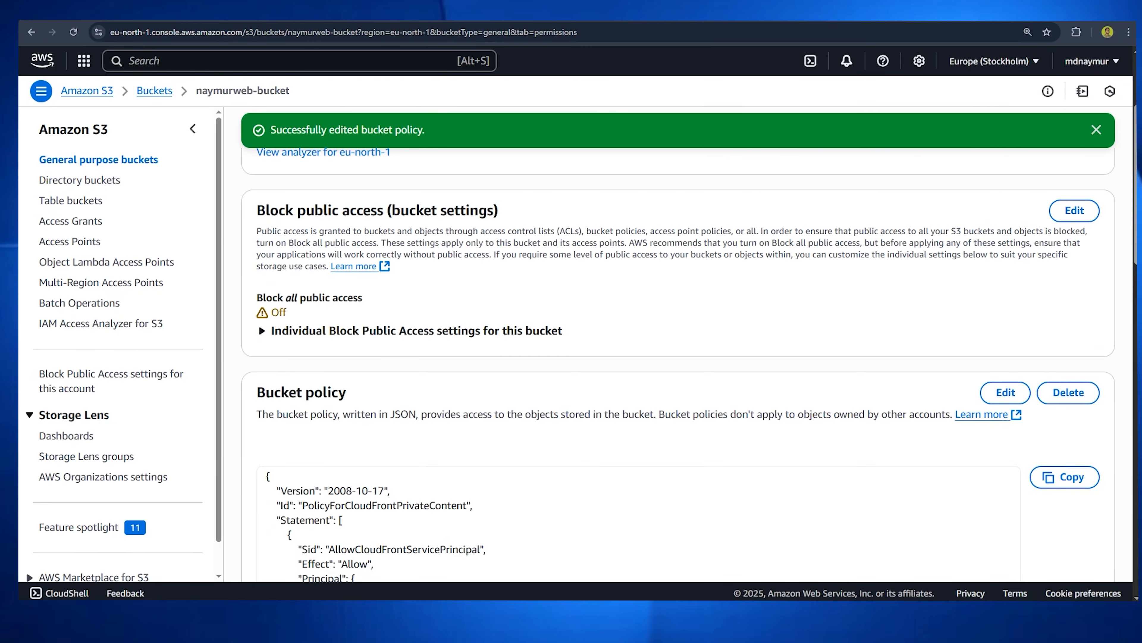
click(345, 568)
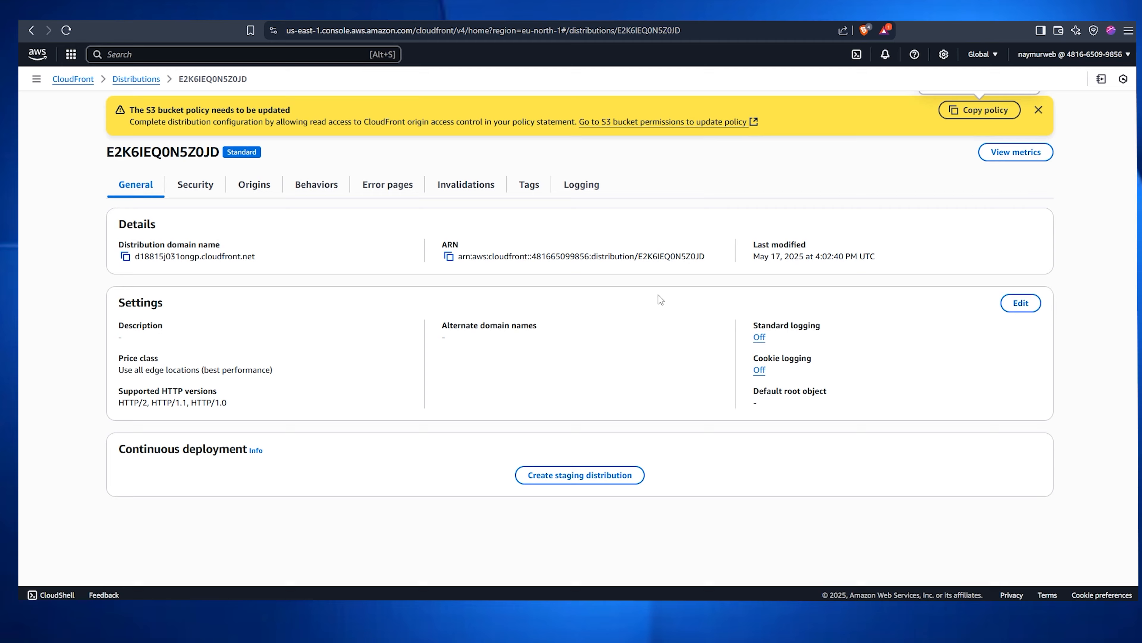
click(66, 31)
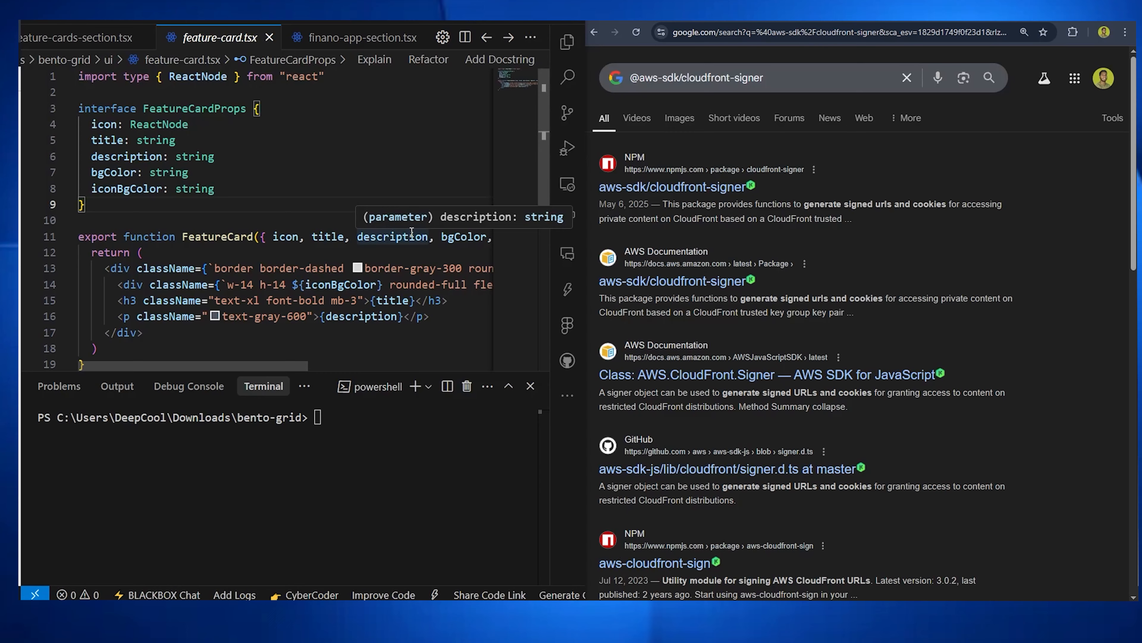
click(704, 187)
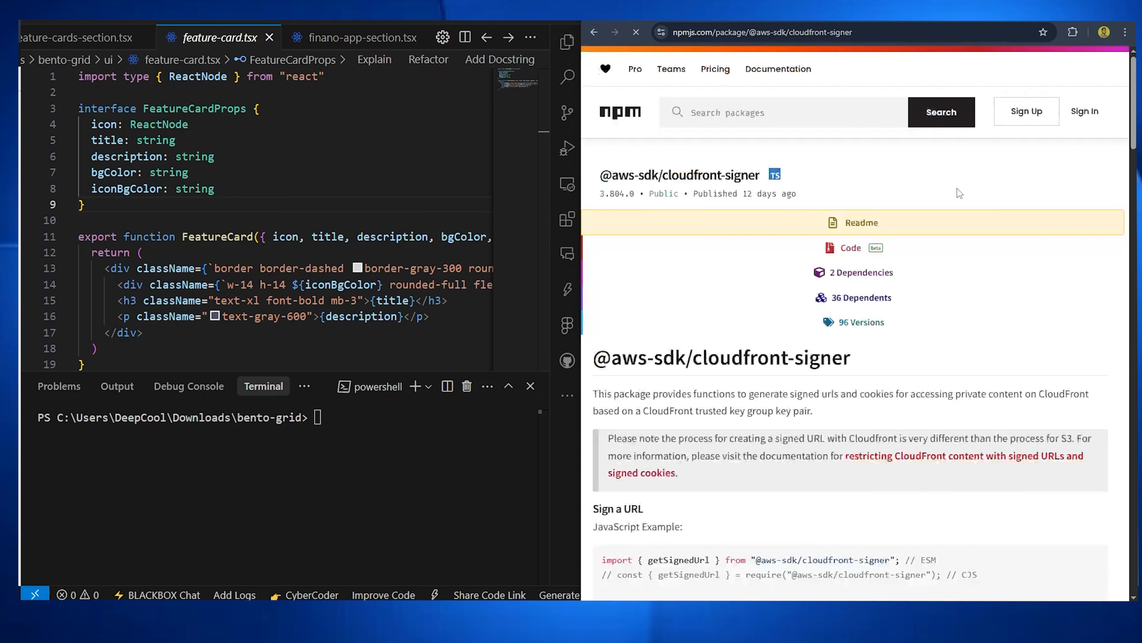
scroll(879, 384, down, 5)
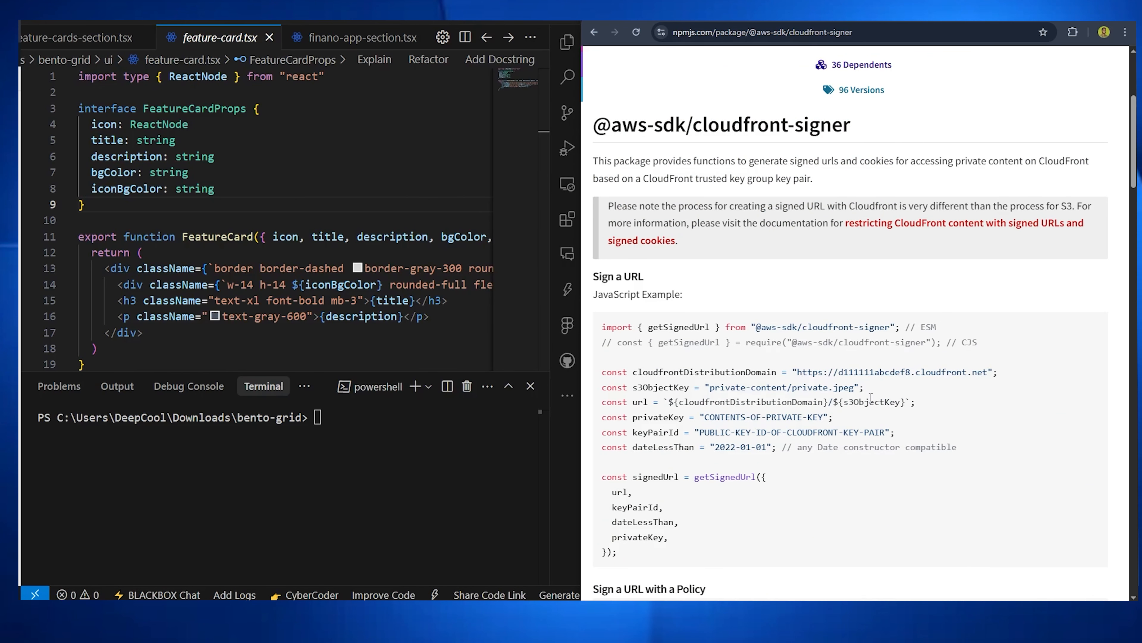
scroll(879, 384, up, 5)
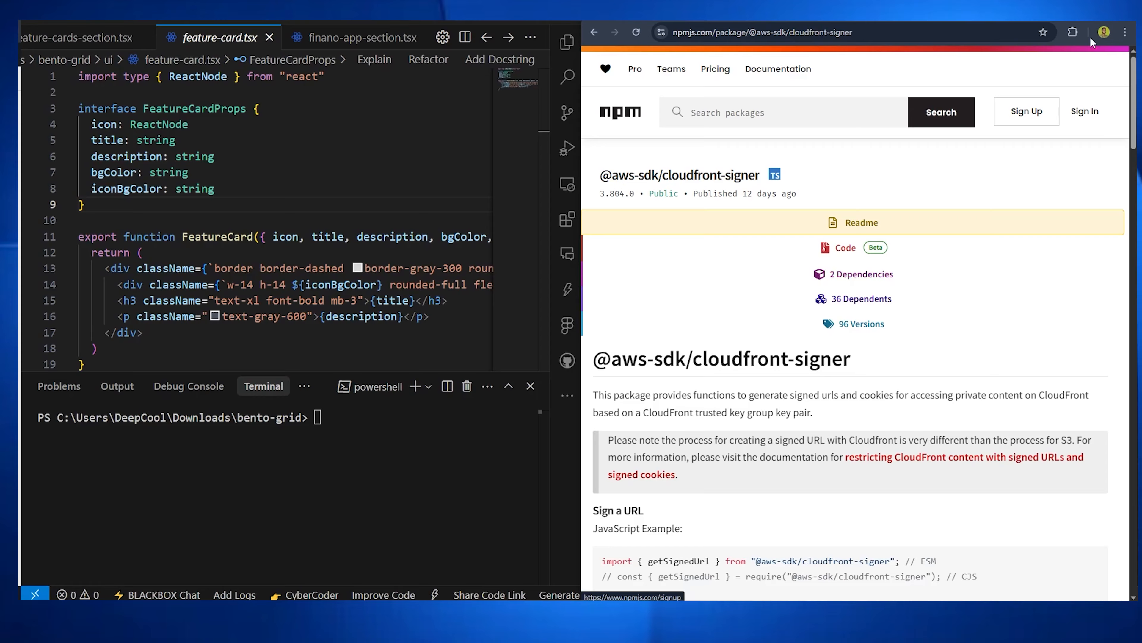
click(1095, 21)
click(887, 287)
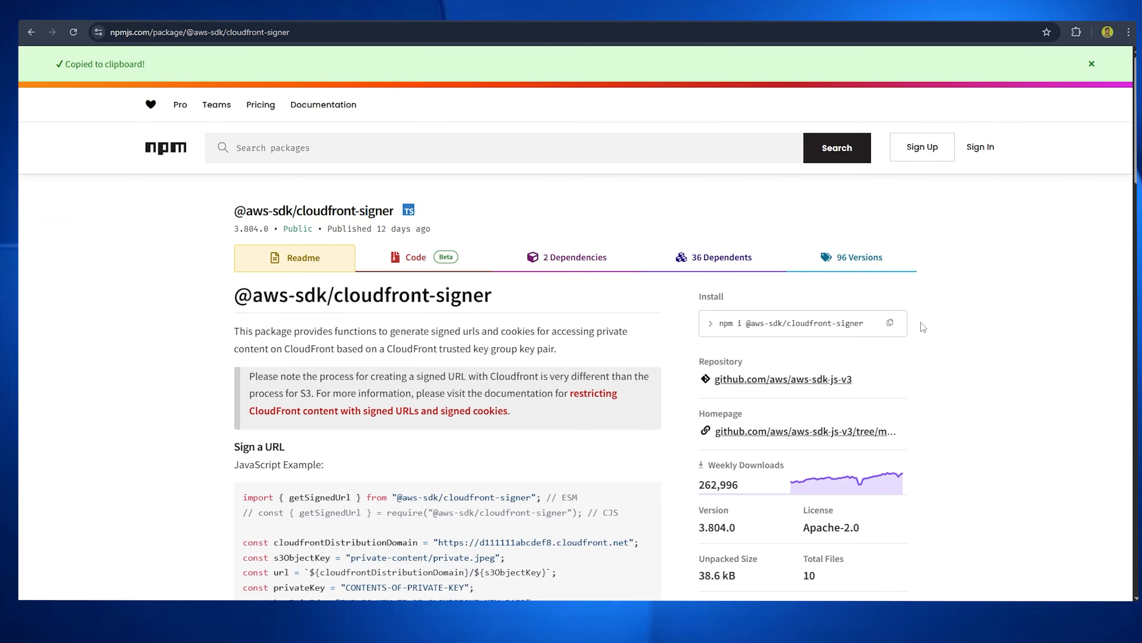
click(1095, 21)
click(287, 463)
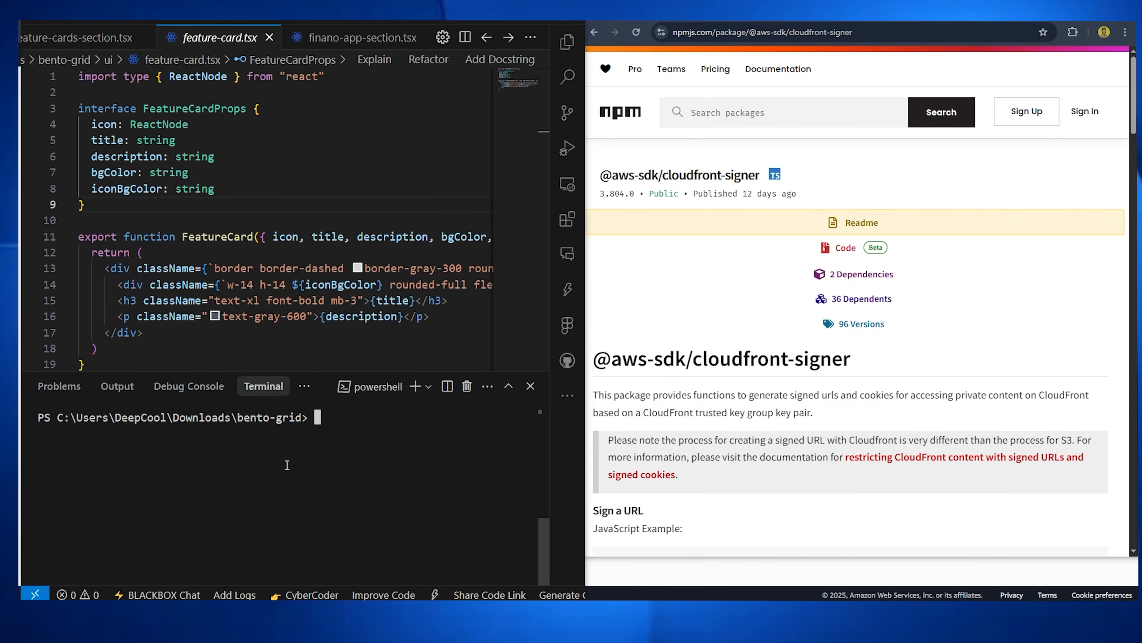
key(ctrl+v)
key(Left)
key(Left)
key(Left)
key(Left)
key(Left)
key(Left)
key(Left)
key(Left)
key(Left)
key(Left)
key(Left)
key(Left)
key(Left)
key(Left)
key(Left)
key(Left)
key(Left)
key(Left)
key(Left)
key(Left)
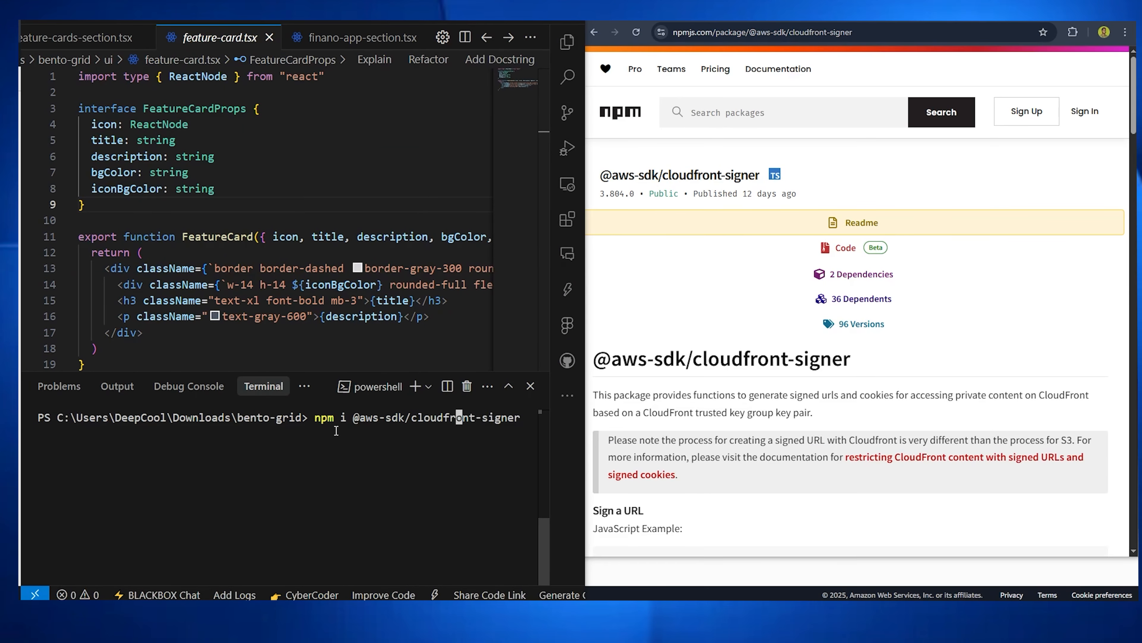
text(p)
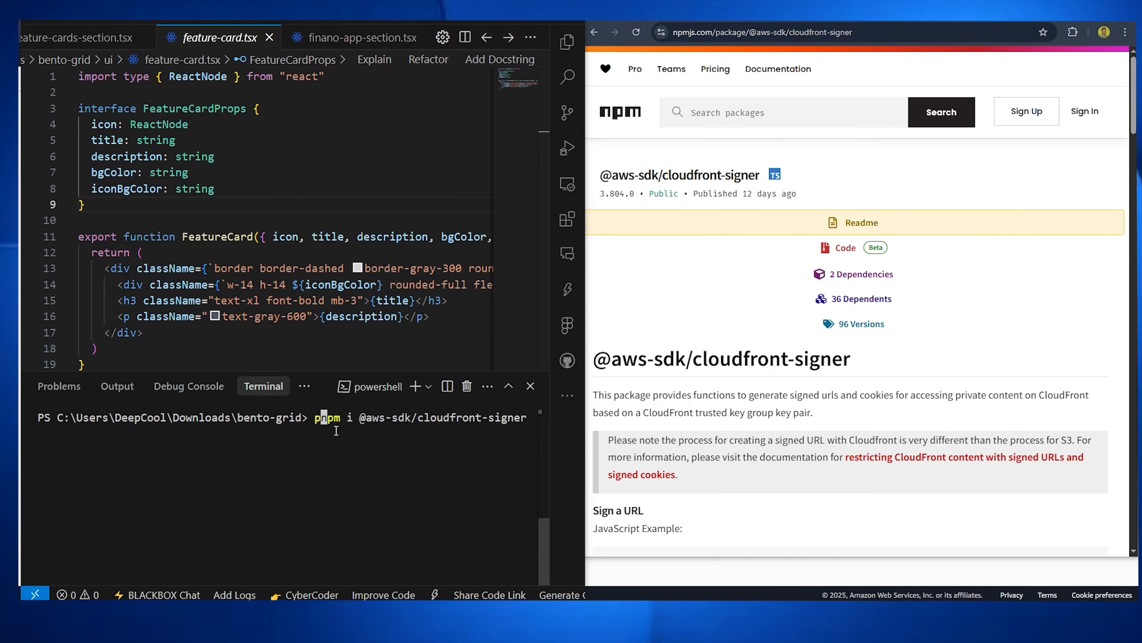
key(Right)
key(Right)
key(Right)
key(Right)
key(Right)
key(BackSpace)
text(add)
key(Return)
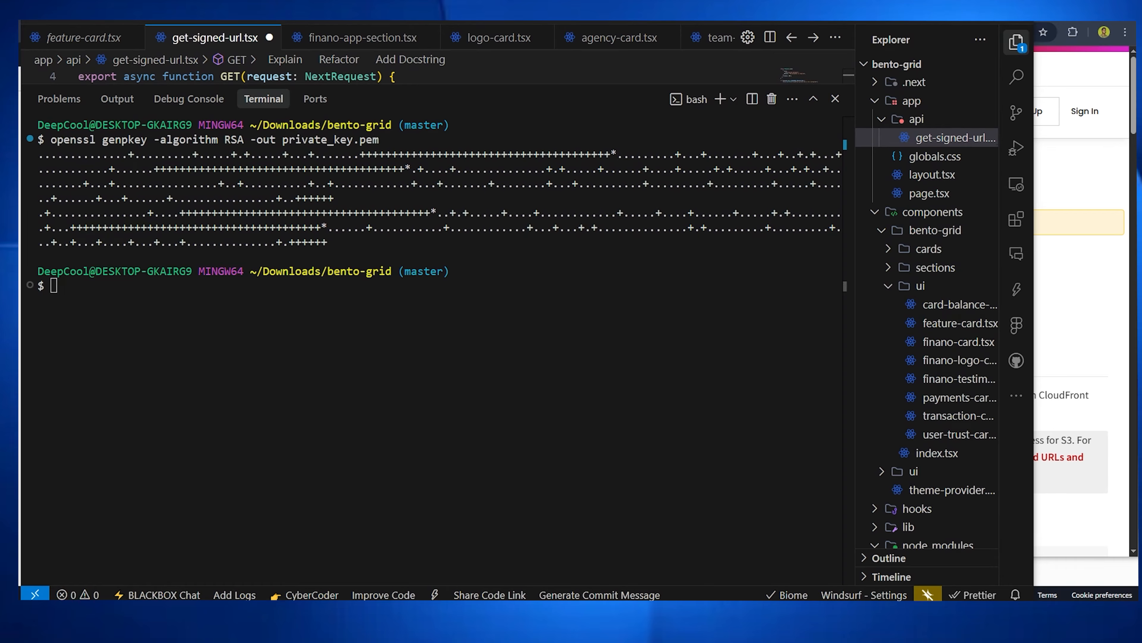
Generate the public key in the bash terminal with openssl rsa -pubout -in private_key.pem -out public_key.pem, correcting the misspelled command
key(ctrl+v)
key(Return)
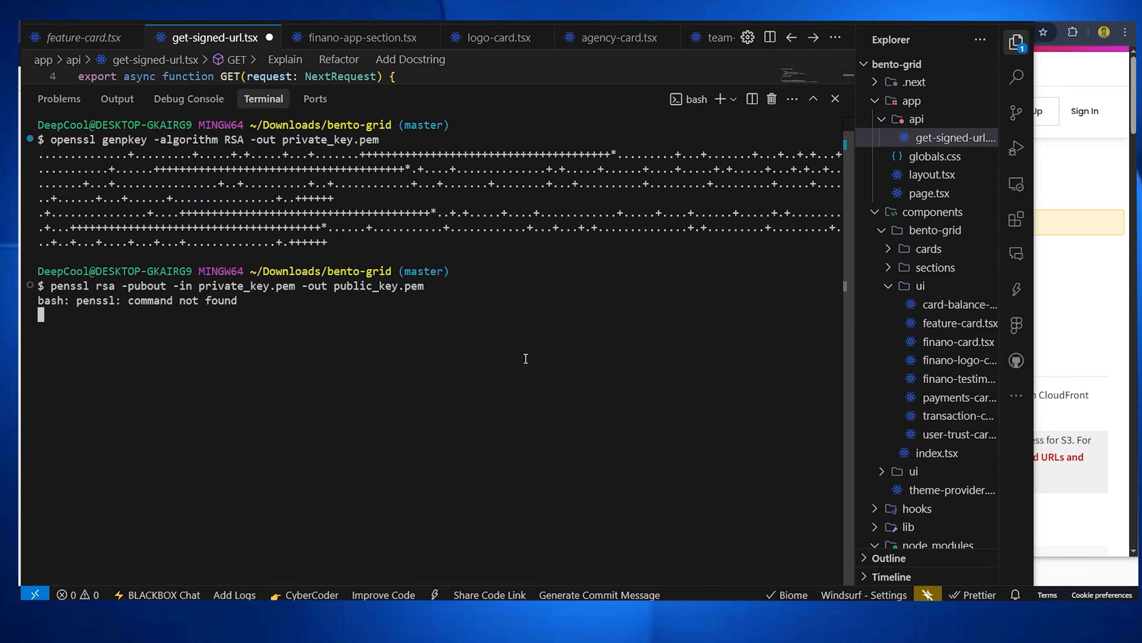
key(Up)
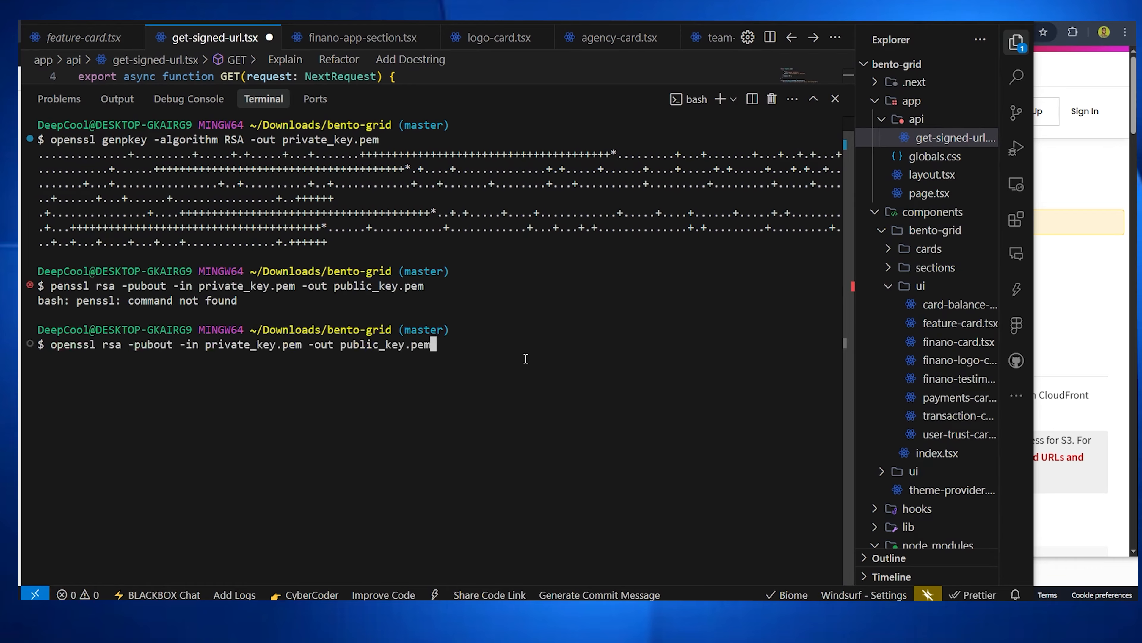
key(Home)
text(o)
key(Return)
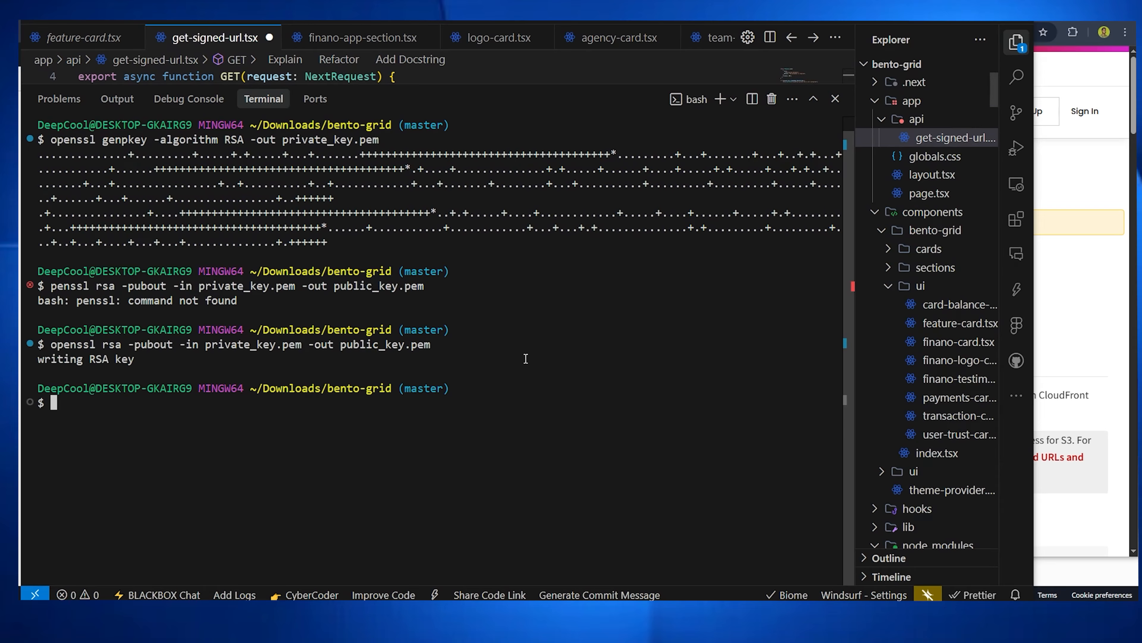
Locate private_key.pem and public_key.pem in the project files and shrink the terminal to make room for the editor
scroll(930, 445, down, 4)
scroll(930, 444, down, 15)
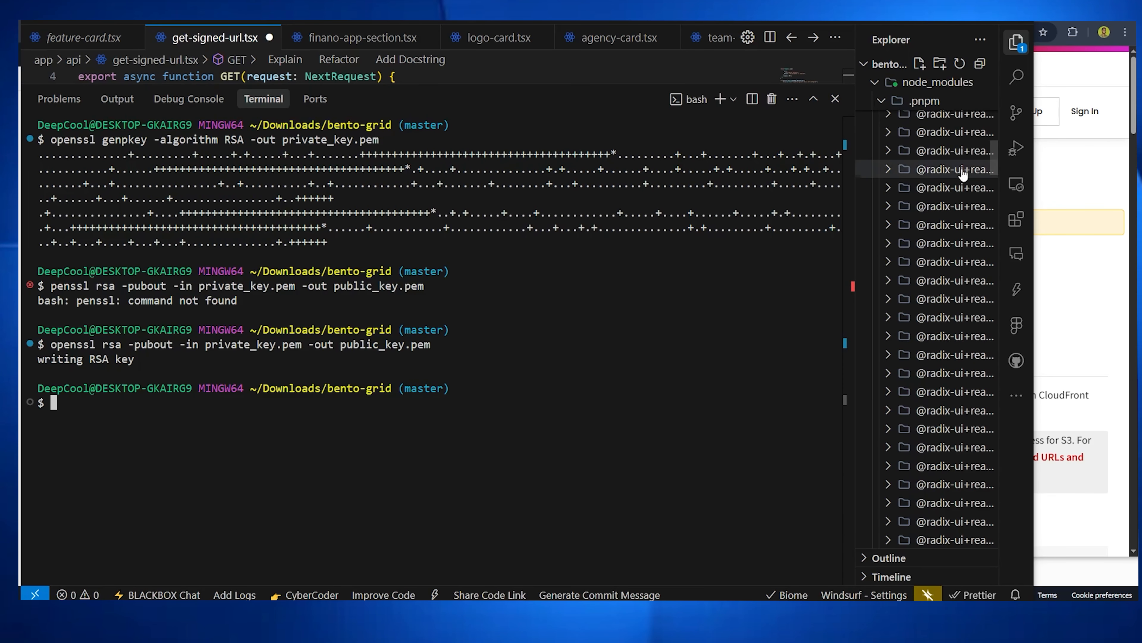
drag(1000, 263, 1000, 548)
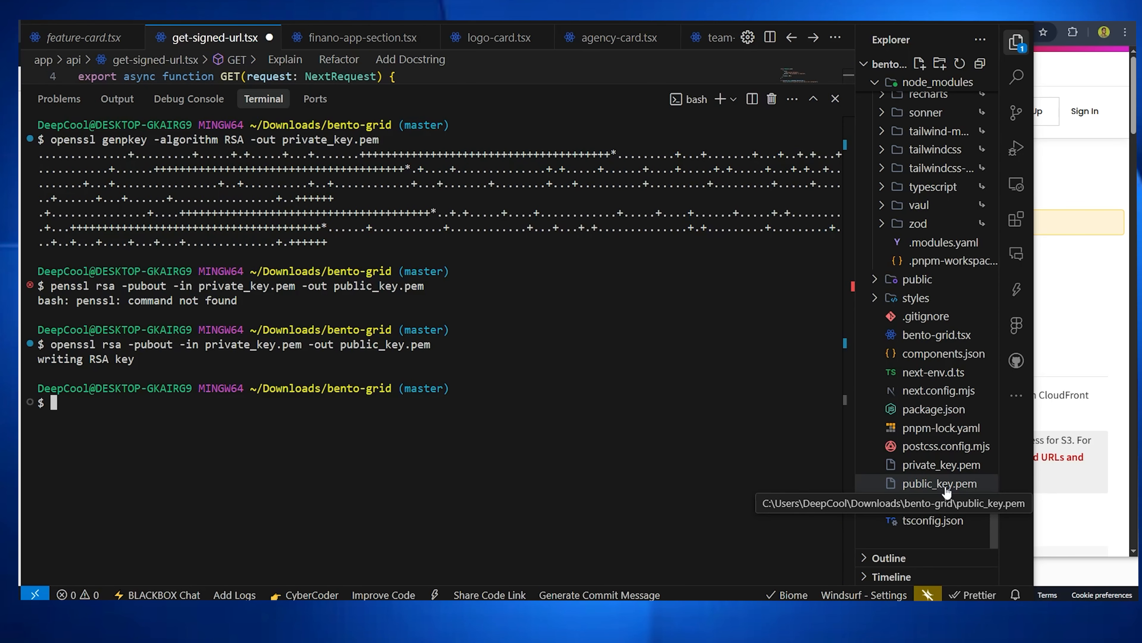
drag(628, 89, 628, 459)
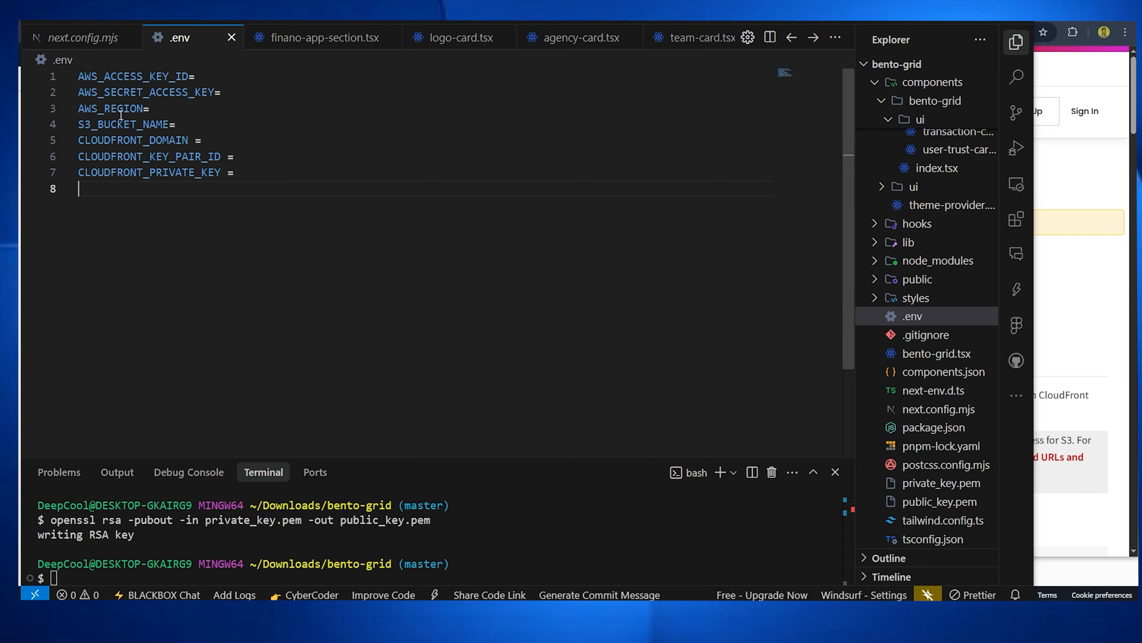
Switch to the AWS console and create an access key for the IAM user with the use case Application running outside AWS
click(231, 123)
key(alt+Tab)
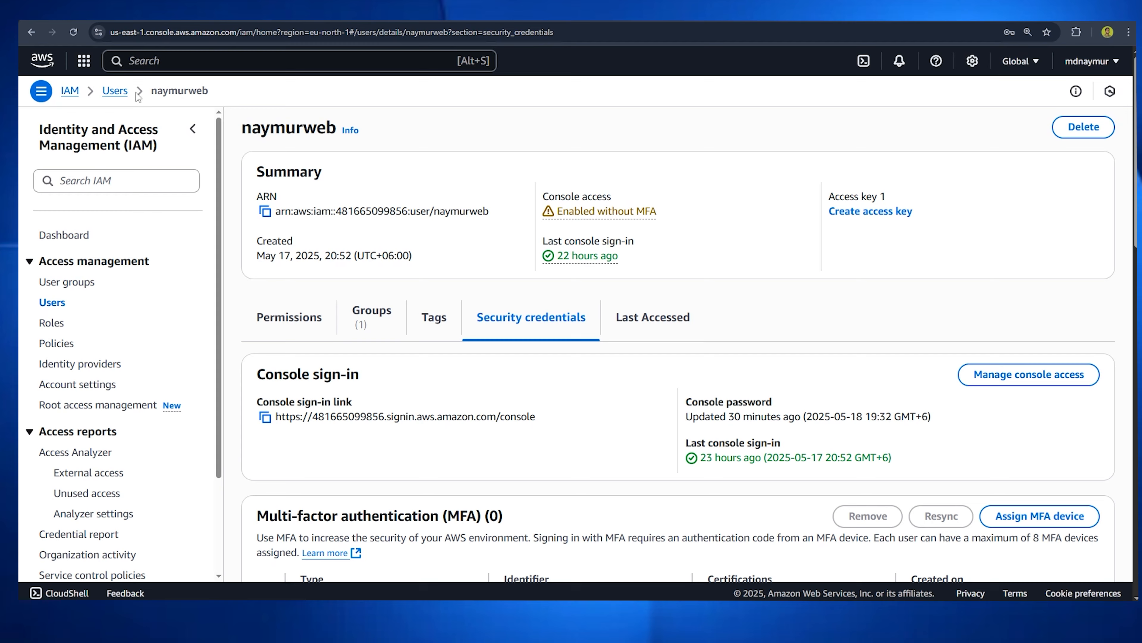
click(874, 211)
scroll(892, 210, down, 1)
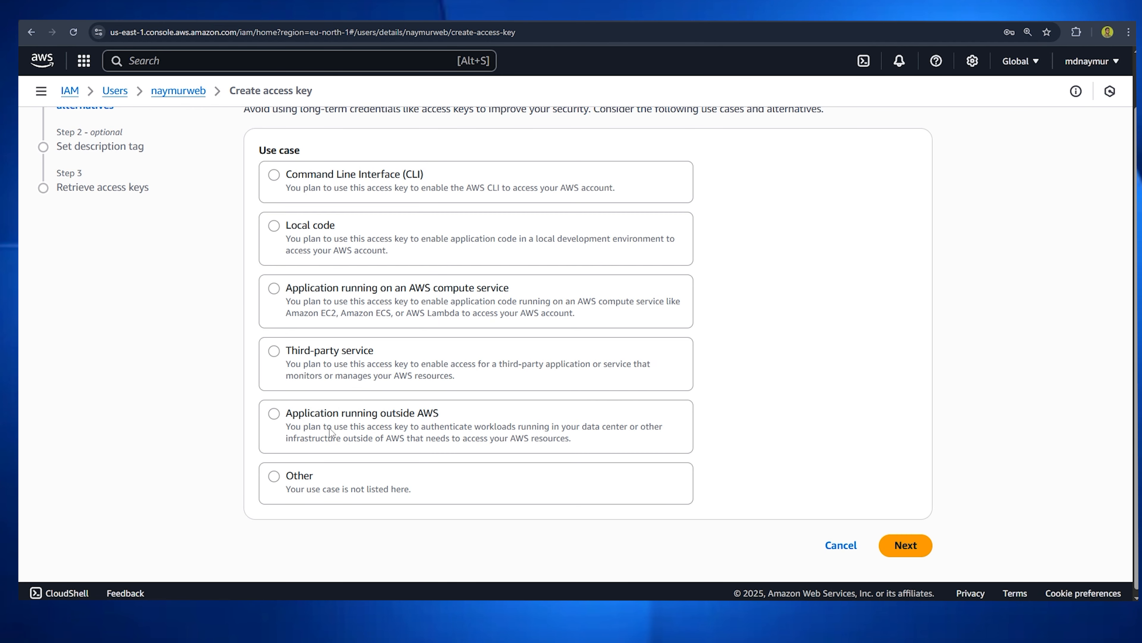
click(316, 420)
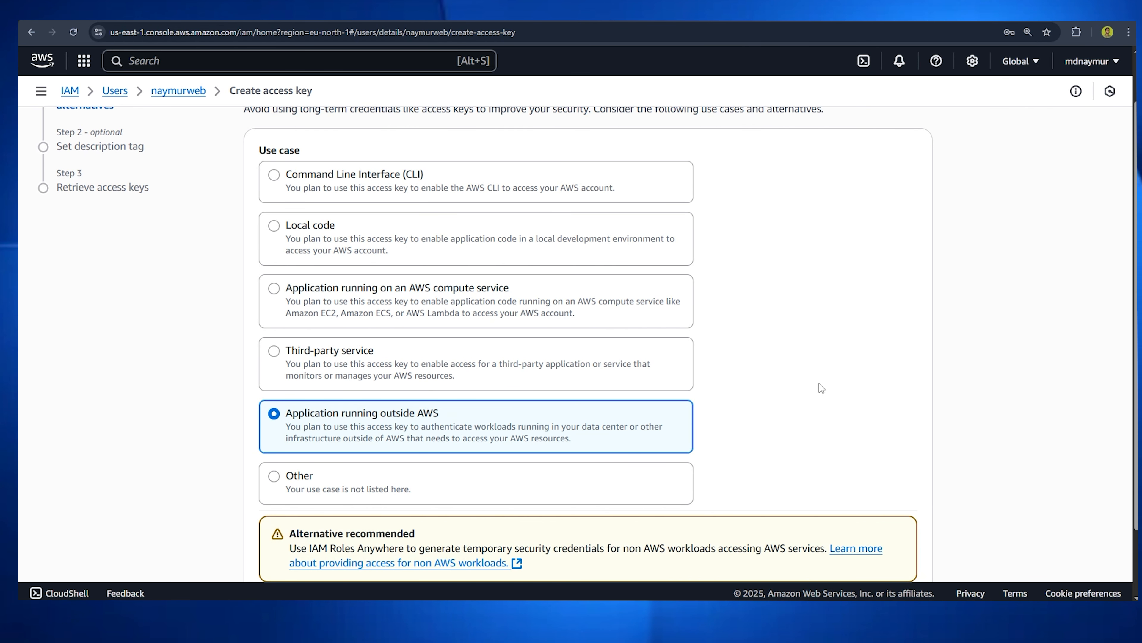
scroll(900, 414, down, 2)
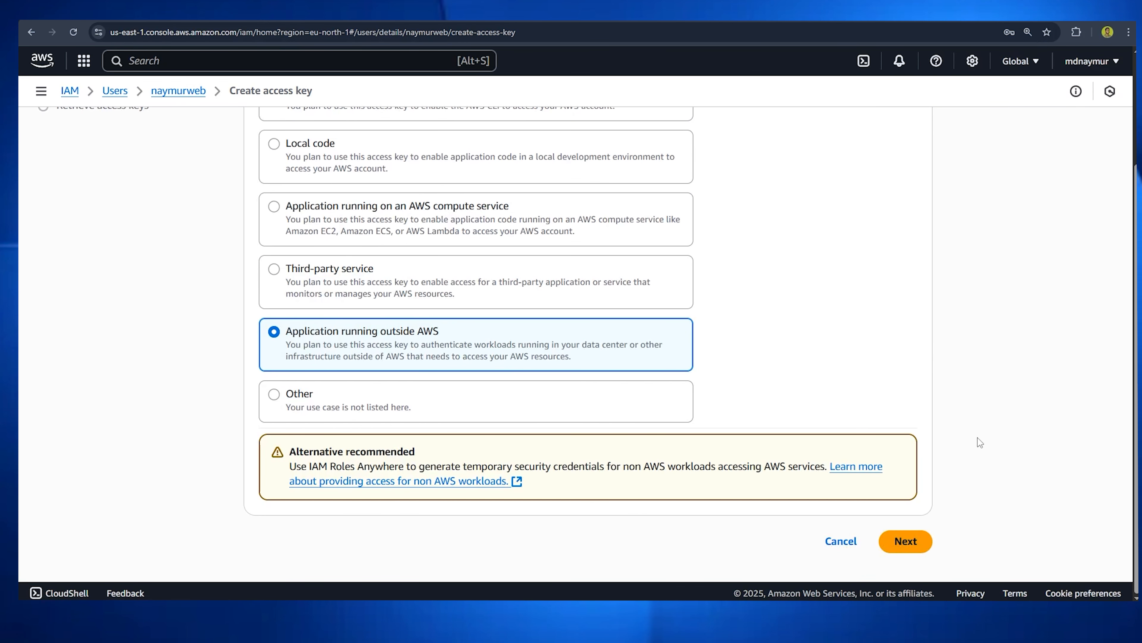
click(918, 550)
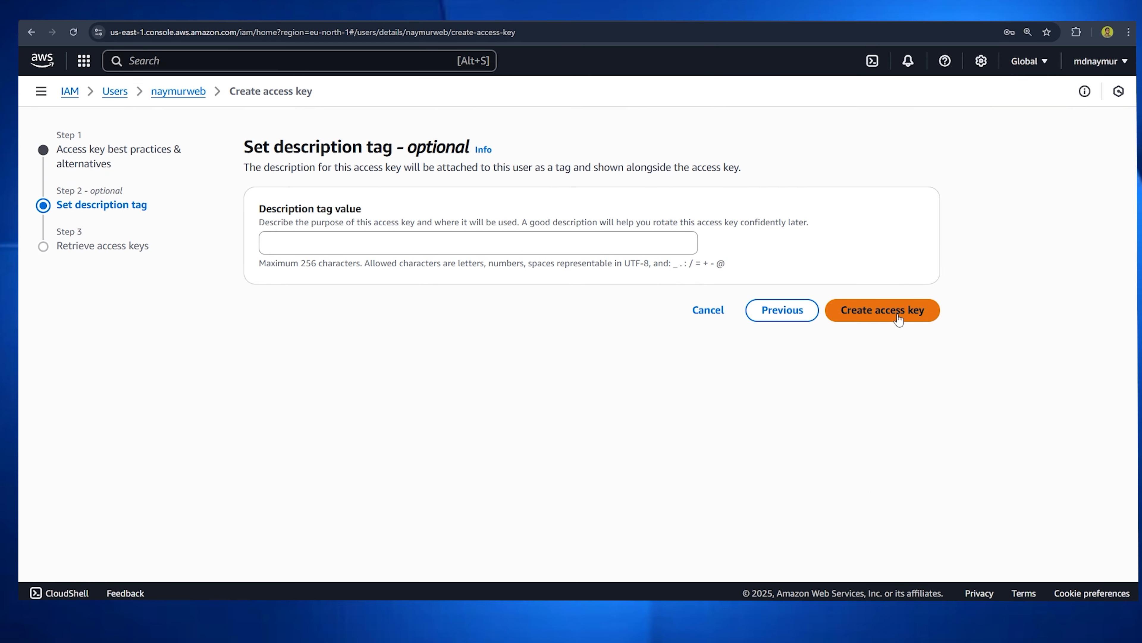
click(882, 310)
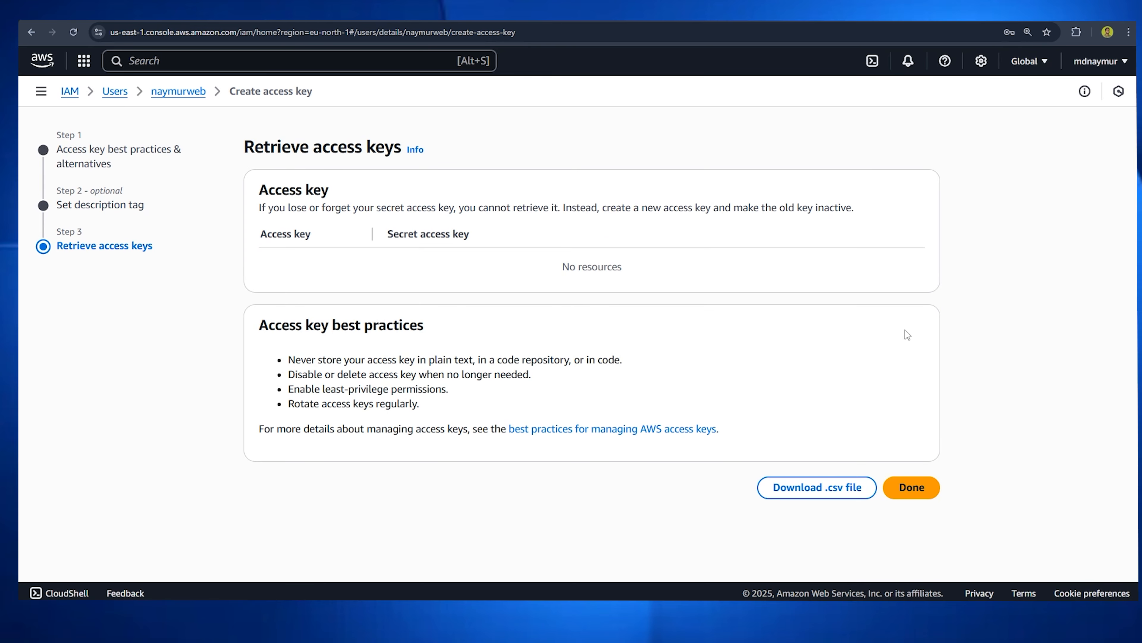
Copy the access key and the secret access key into AWS_ACCESS_KEY_ID and AWS_SECRET_ACCESS_KEY in the .env file
click(269, 319)
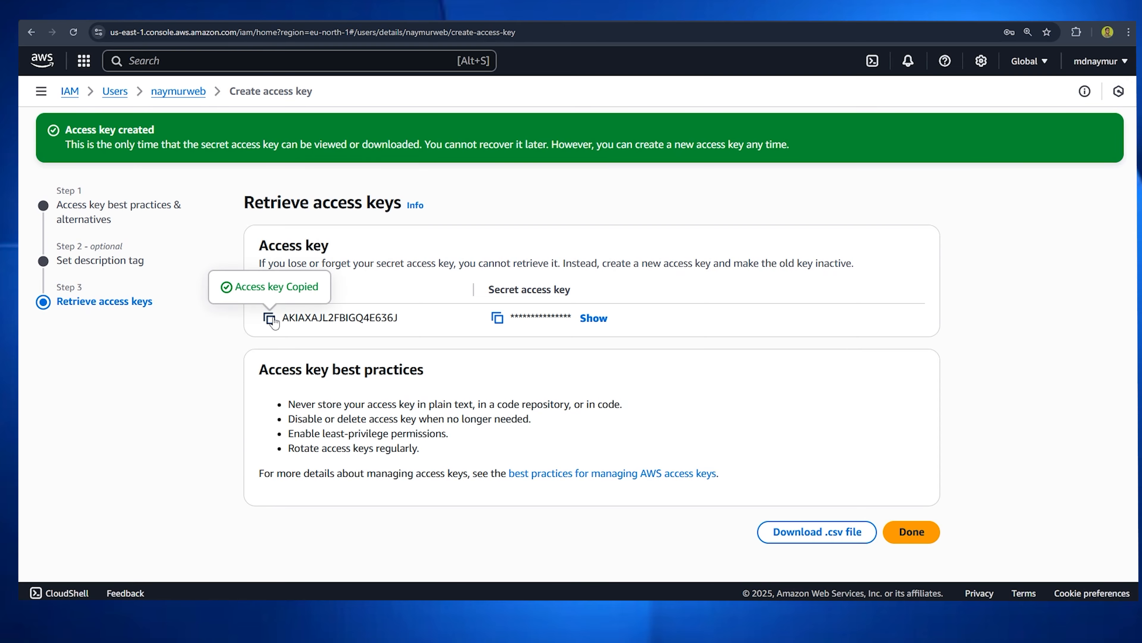
key(alt+Tab)
key(ctrl+v)
key(alt+Tab)
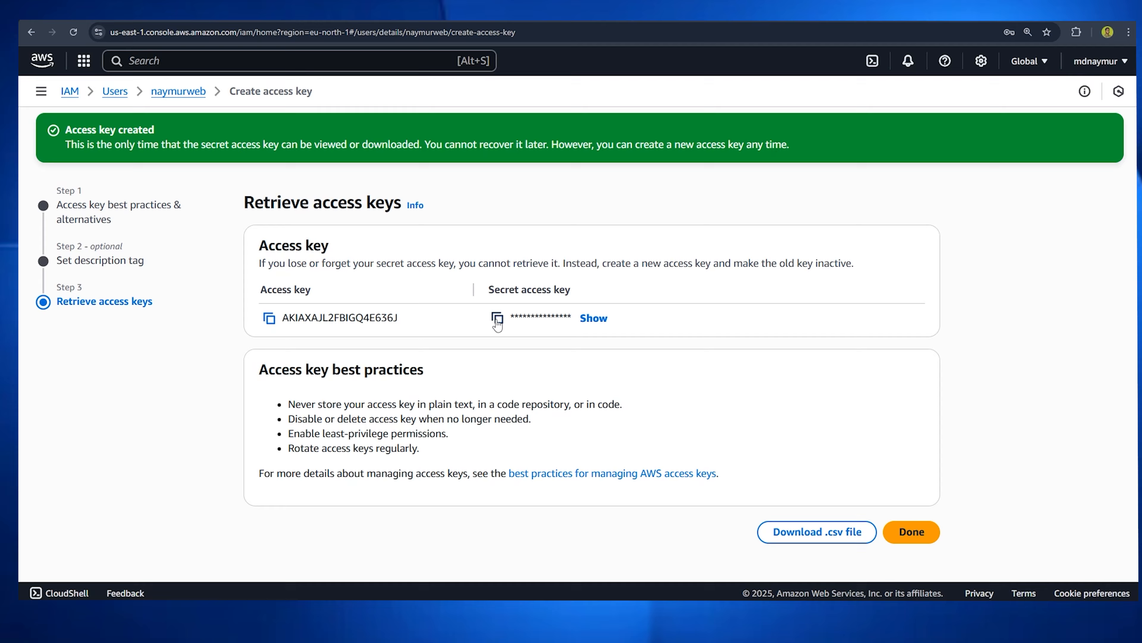
click(497, 319)
key(alt+Tab)
click(285, 93)
key(ctrl+v)
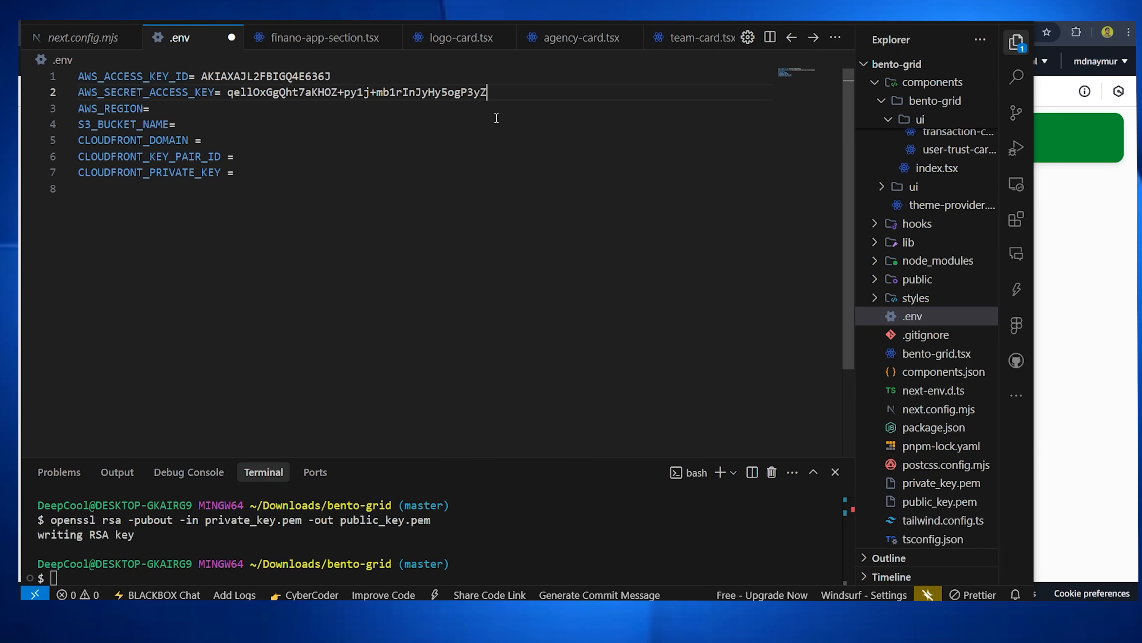
Set AWS_REGION to eu-north-1 in .env using the region from the console URL, save the file and return to the AWS console
click(285, 112)
key(Tab)
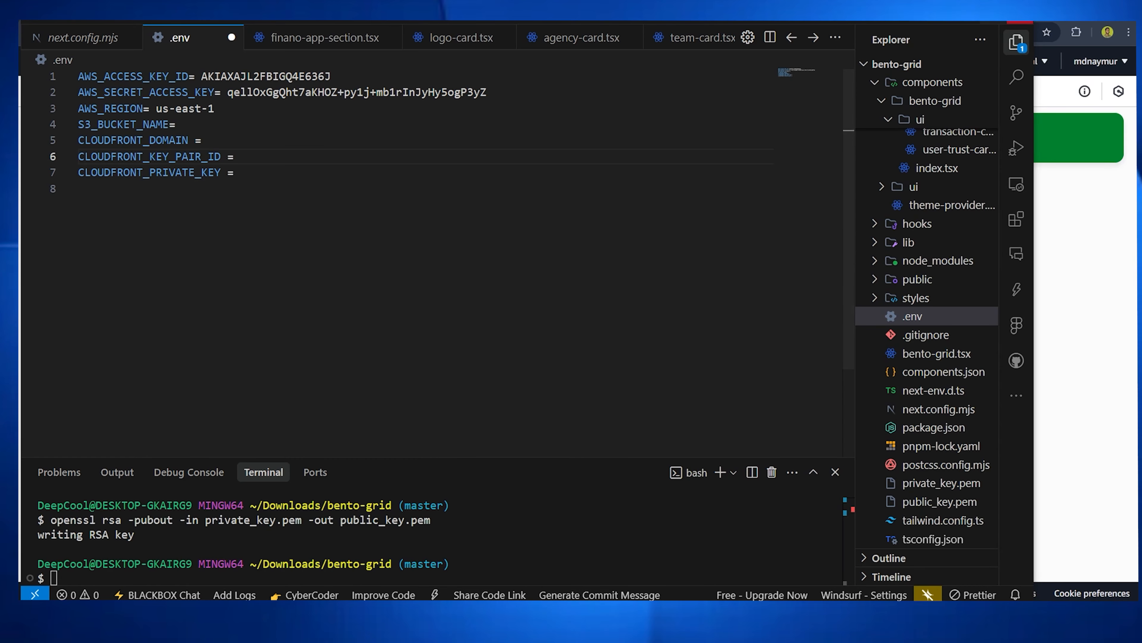
click(966, 21)
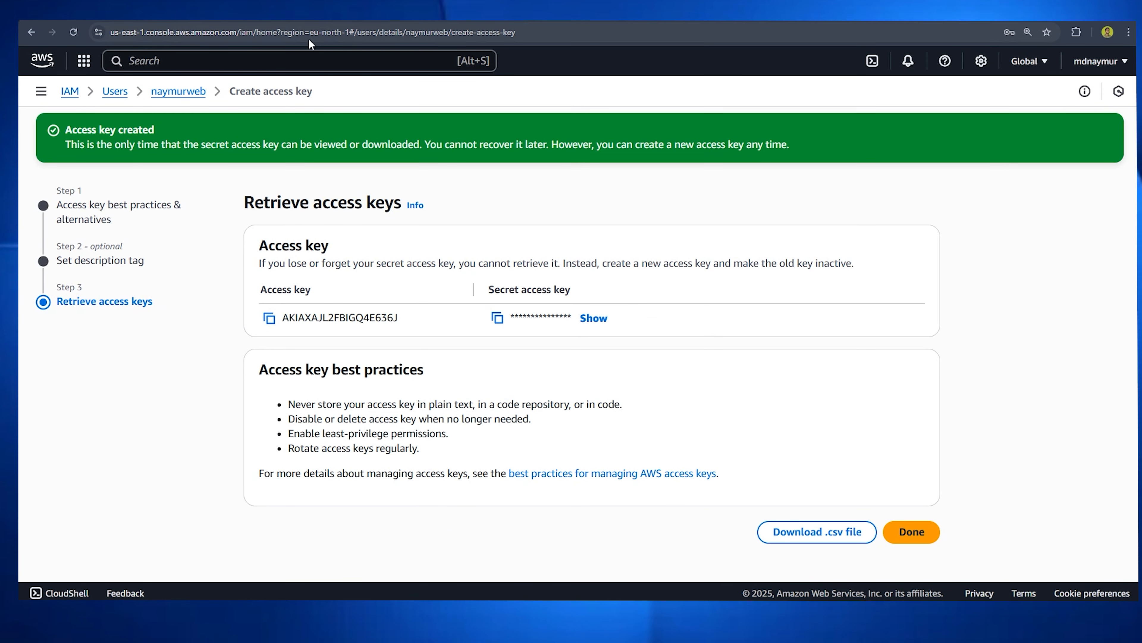
drag(312, 36, 352, 35)
key(alt+Tab)
click(218, 109)
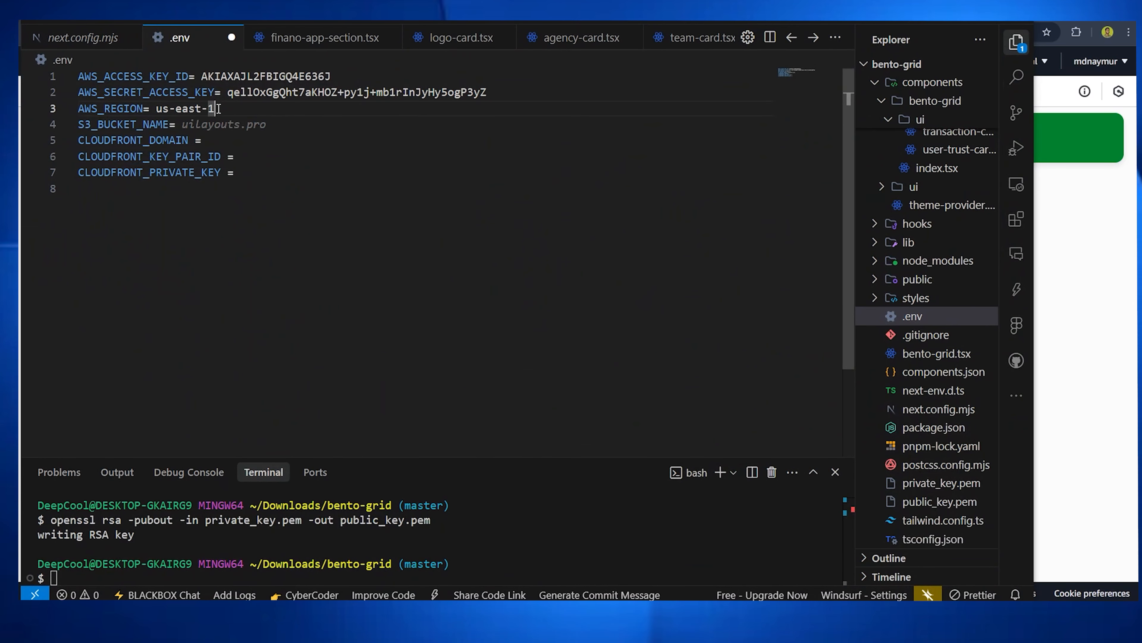
drag(218, 109, 156, 109)
key(ctrl+v)
click(248, 157)
click(368, 243)
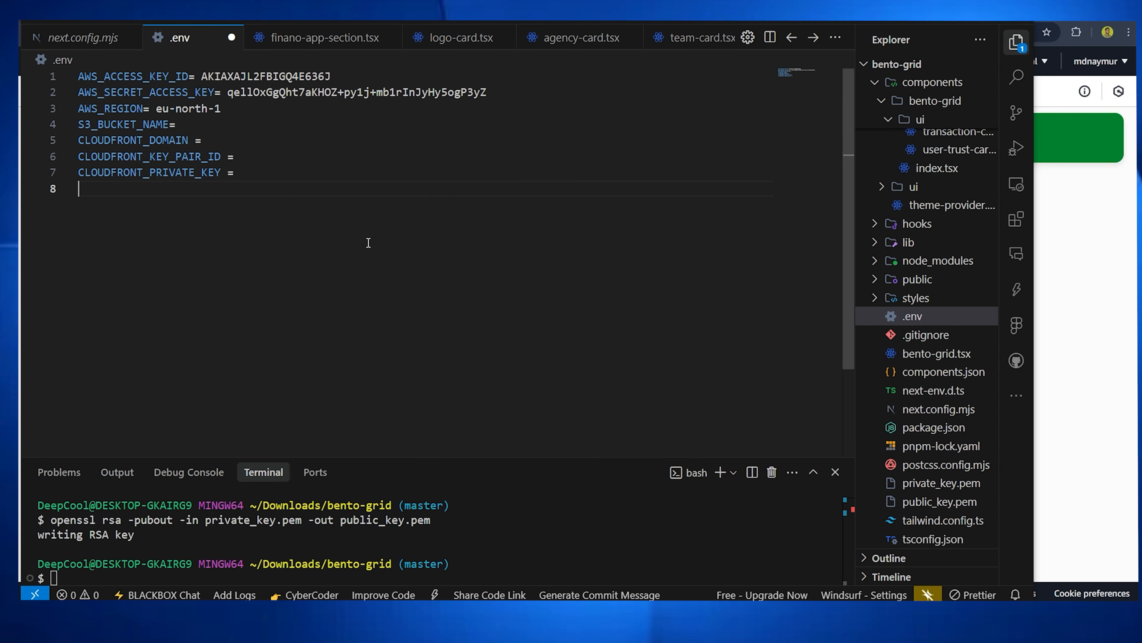
key(ctrl+s)
click(974, 14)
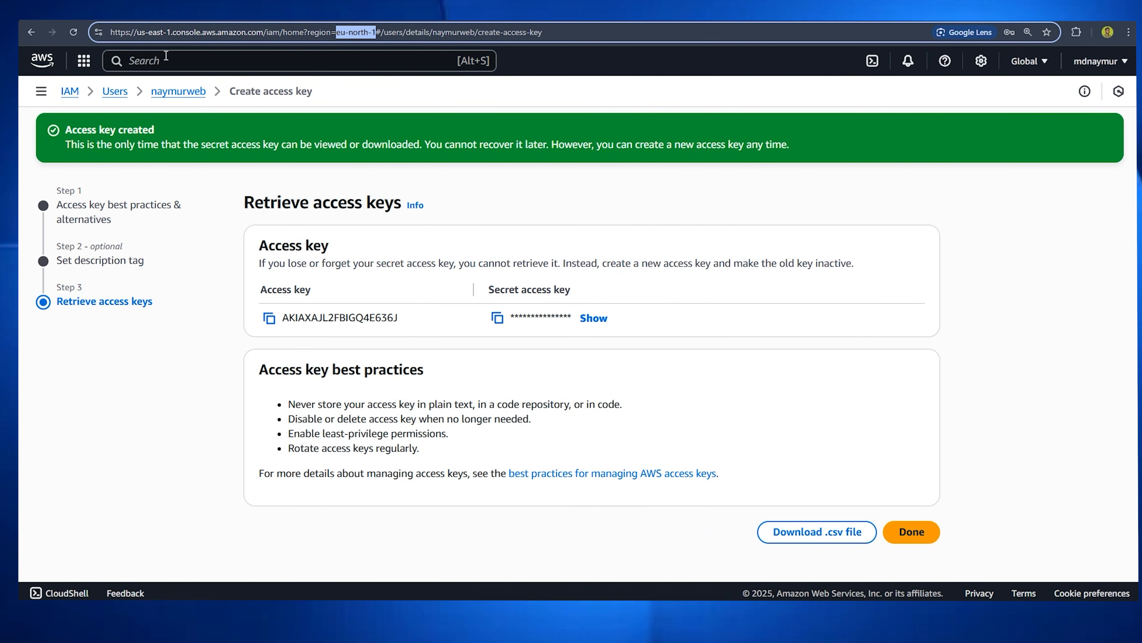
Open naymurweb-bucket in S3 and set S3_BUCKET_NAME to naymurweb-bucket in the .env file
click(166, 55)
text(s3)
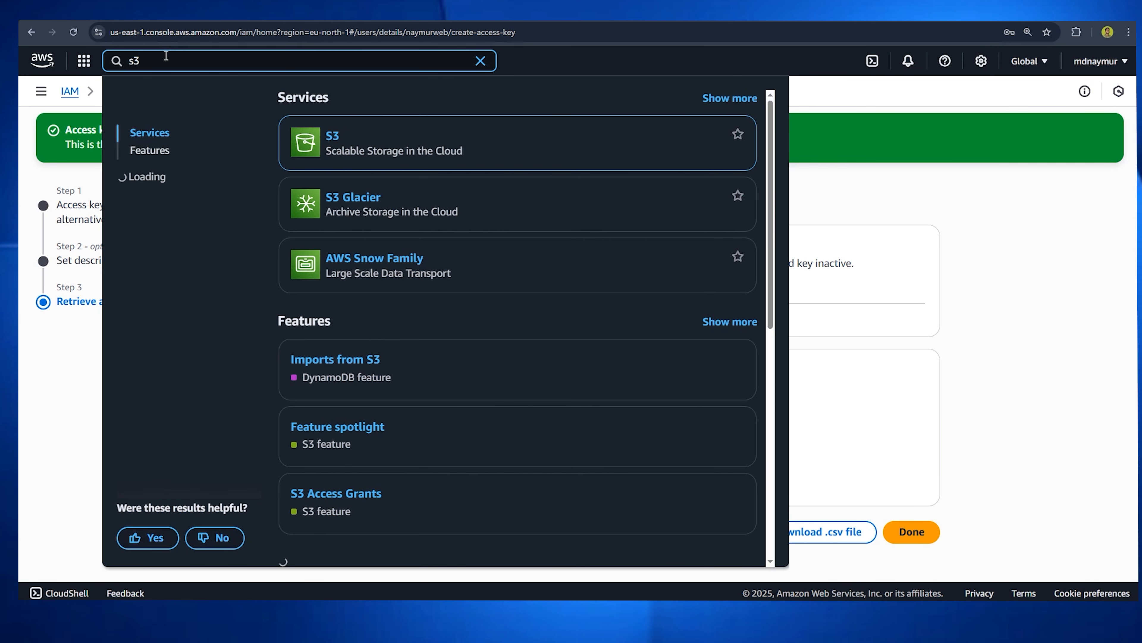
click(336, 139)
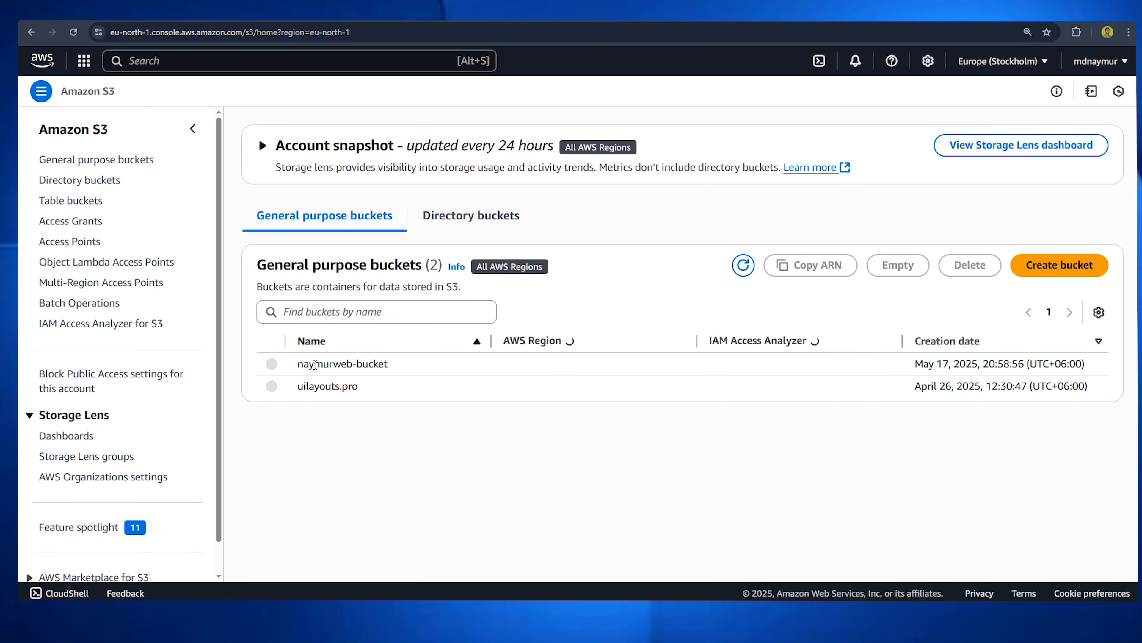
click(342, 364)
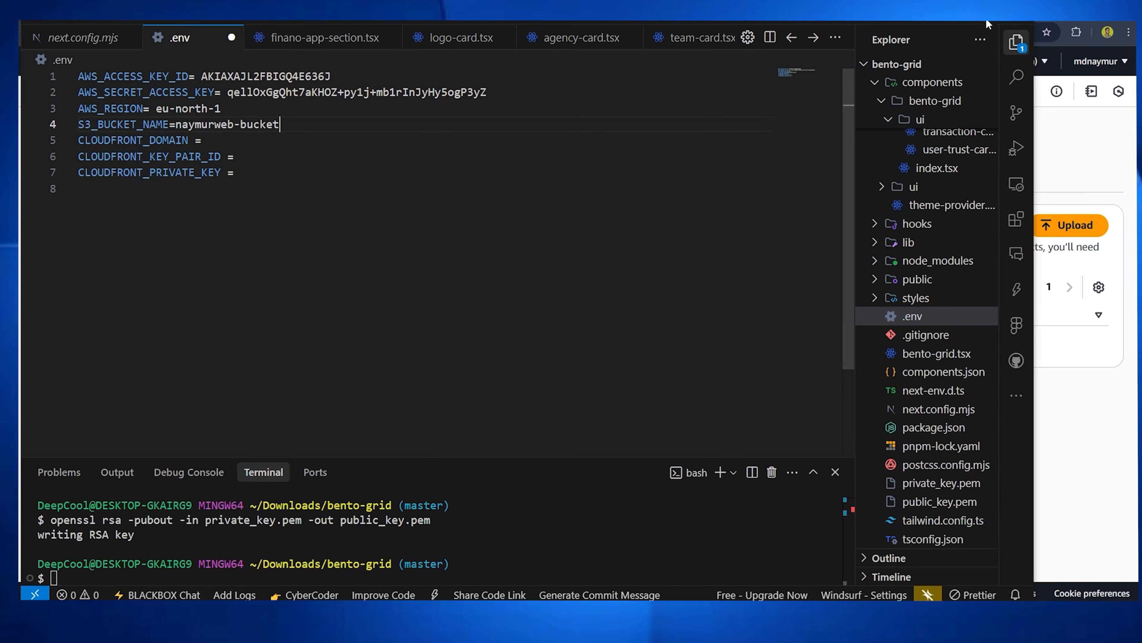
click(1079, 13)
click(467, 211)
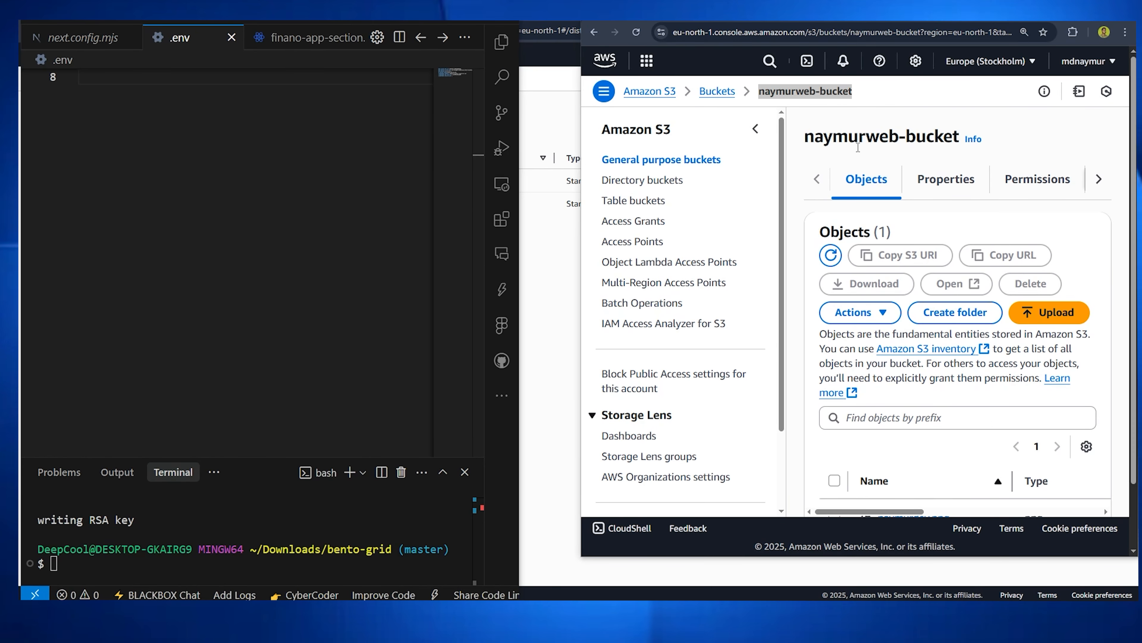
Find the CloudFront service in the AWS console and open the distribution whose origin is naymurweb-bucket
scroll(336, 213, up, 3)
scroll(284, 295, down, 2)
scroll(284, 296, up, 2)
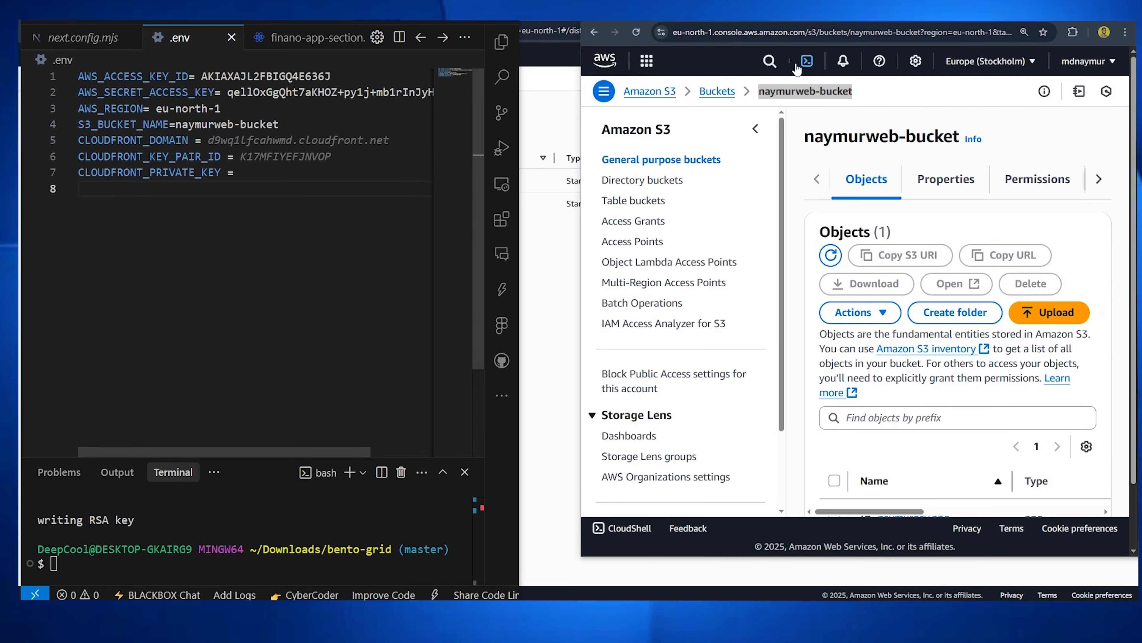
click(769, 61)
text(cloud)
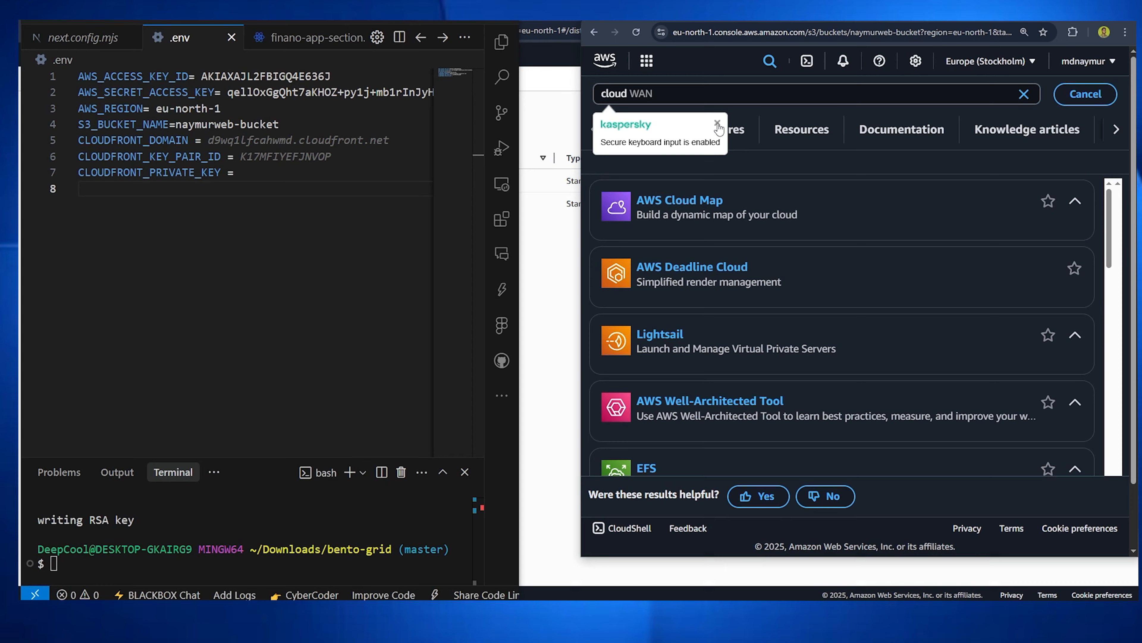
text(front)
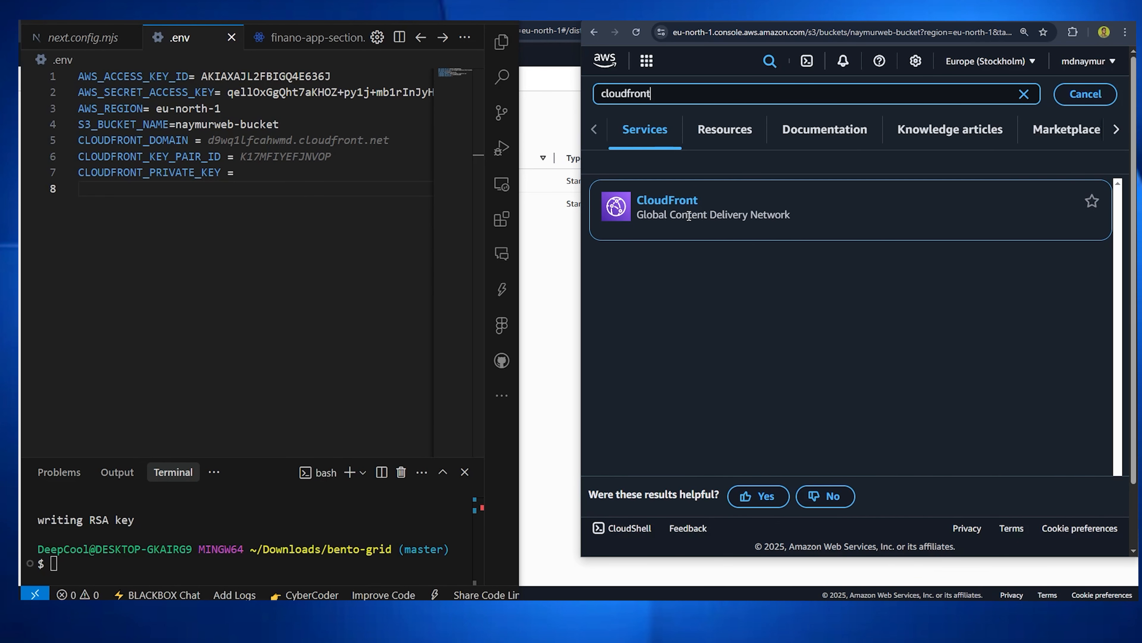
click(688, 215)
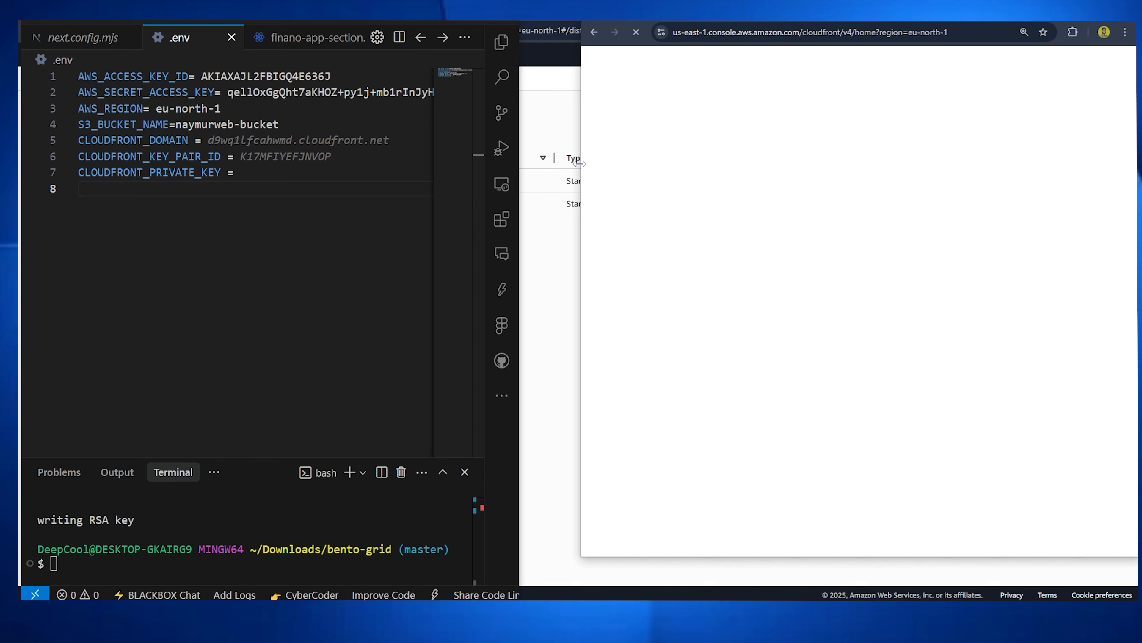
drag(579, 164, 511, 164)
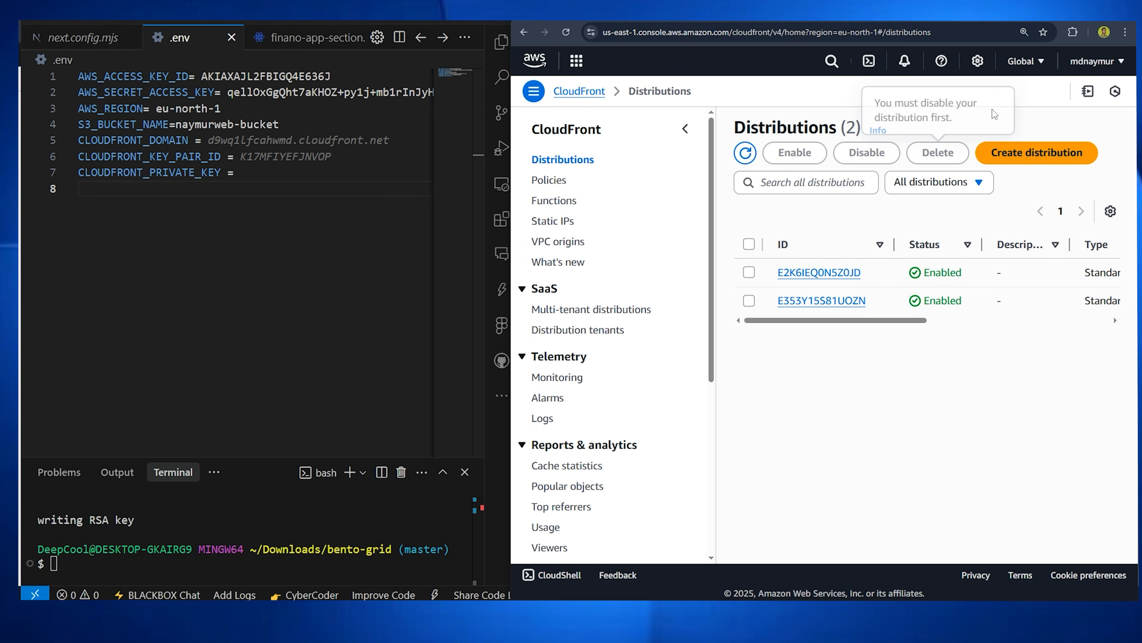
double_click(994, 19)
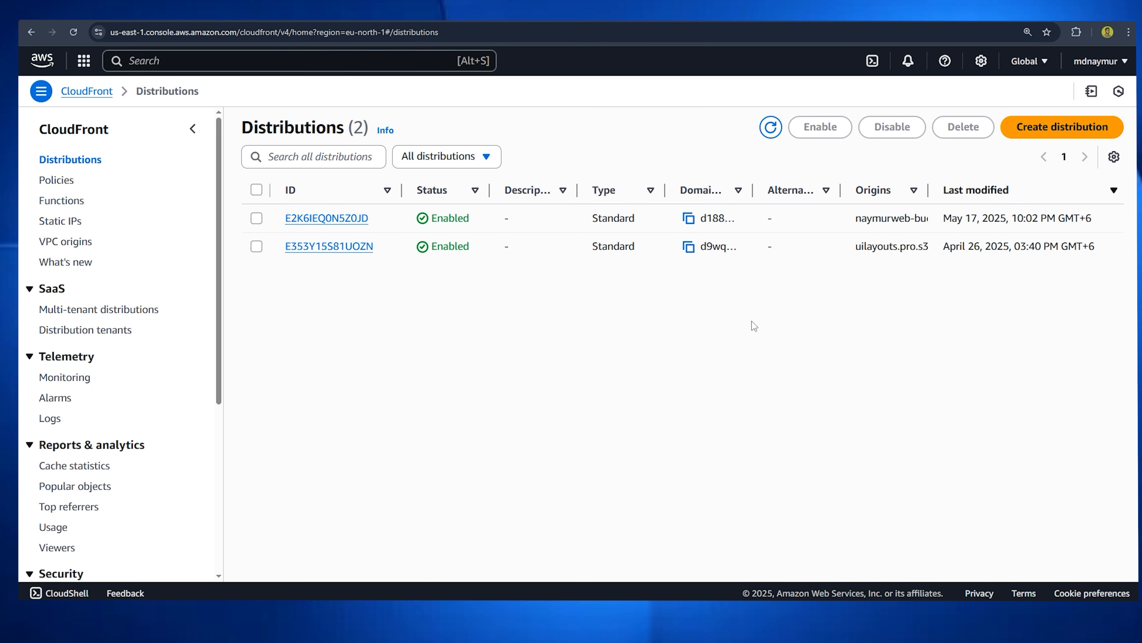
click(350, 223)
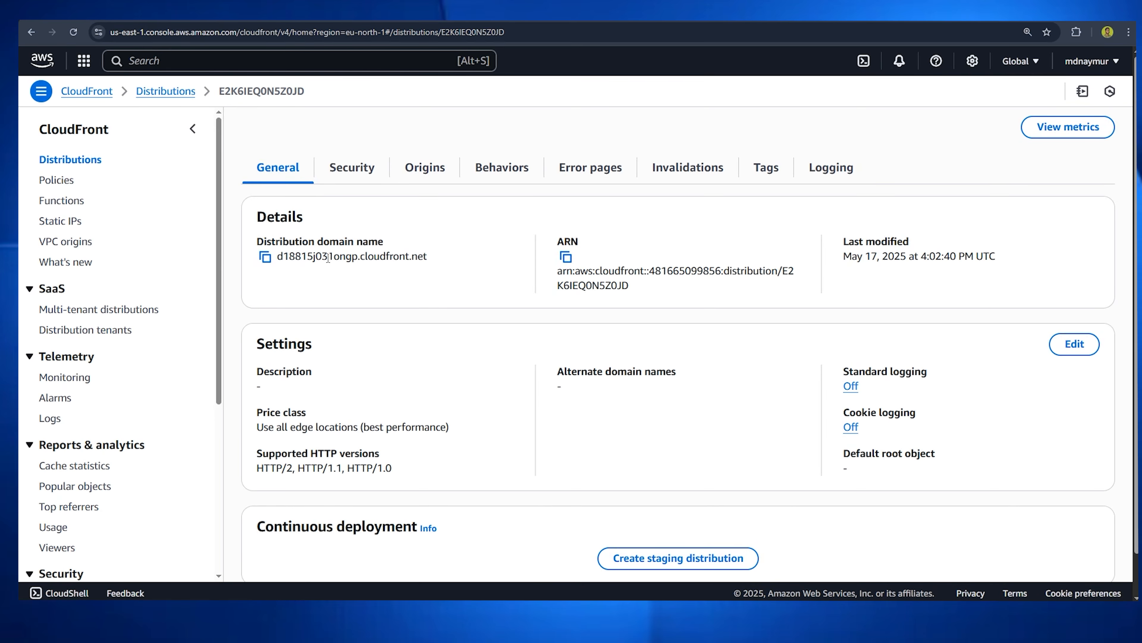
click(264, 256)
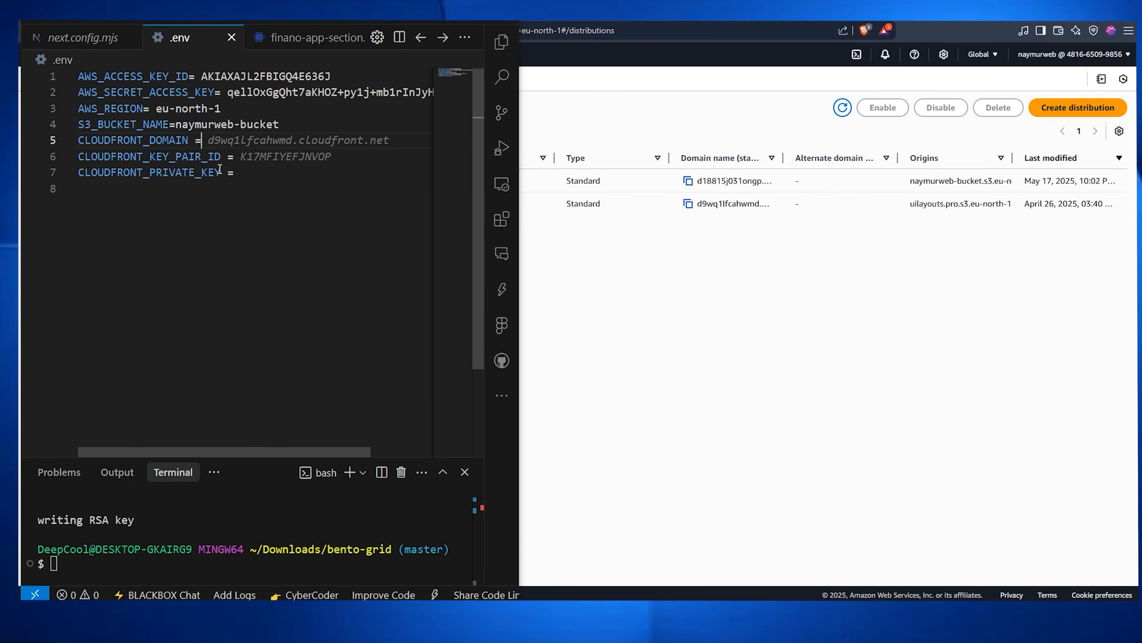
key(ctrl+v)
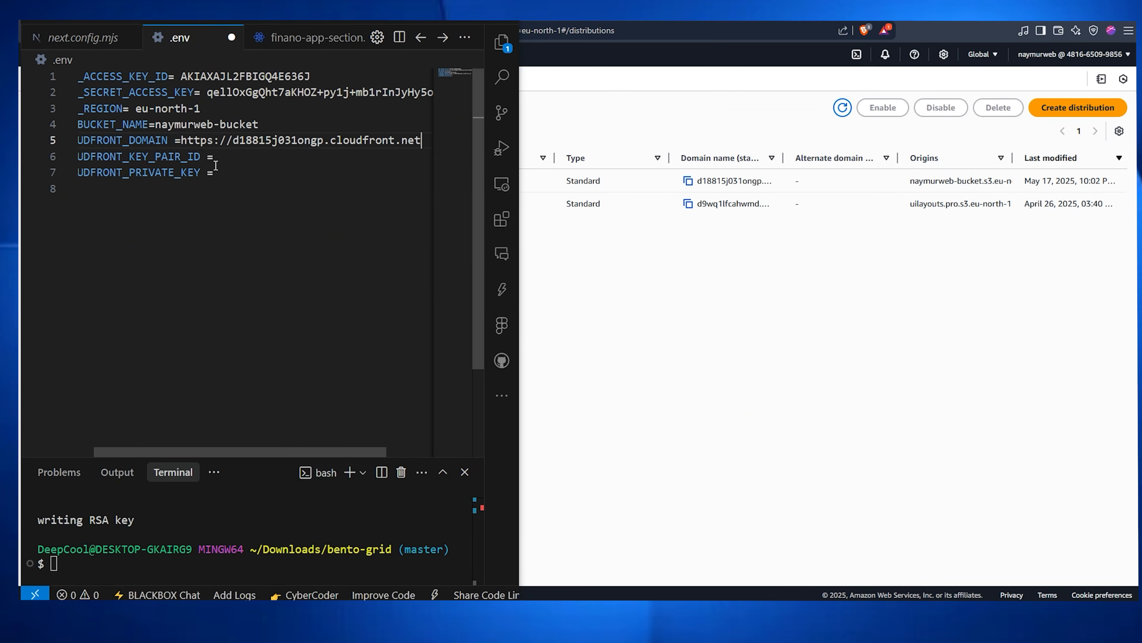
drag(232, 141, 181, 141)
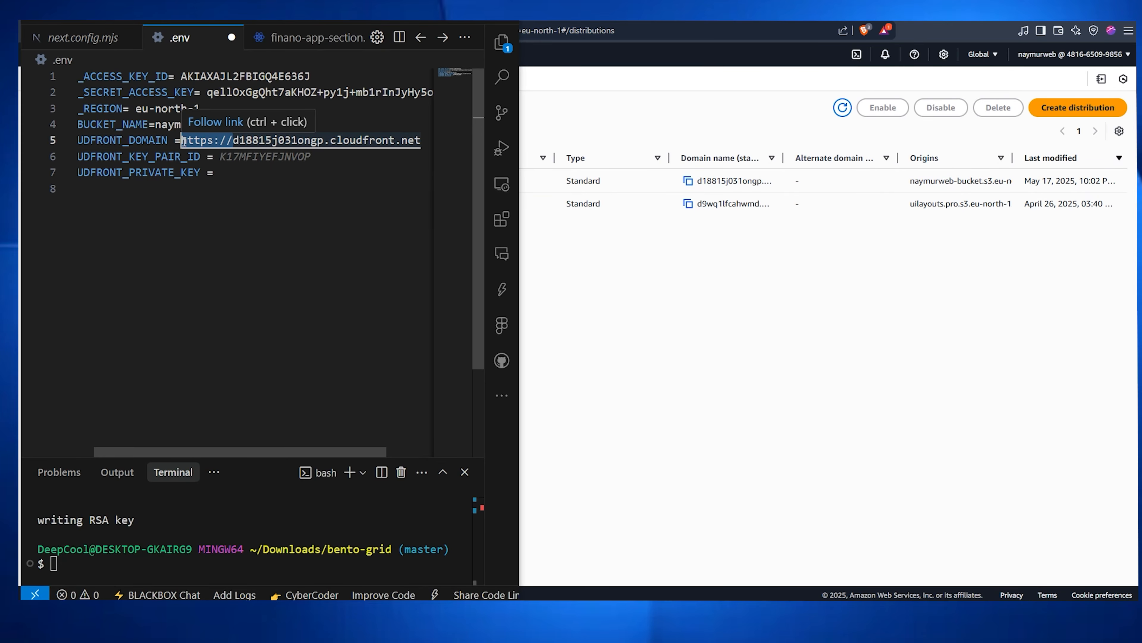
key(BackSpace)
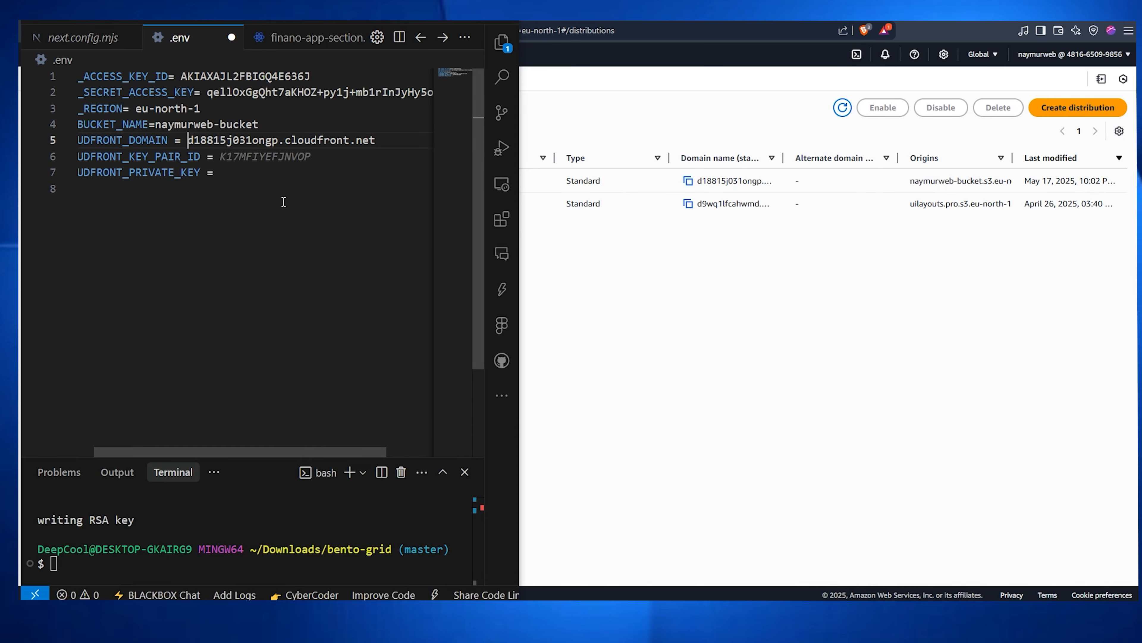
click(288, 202)
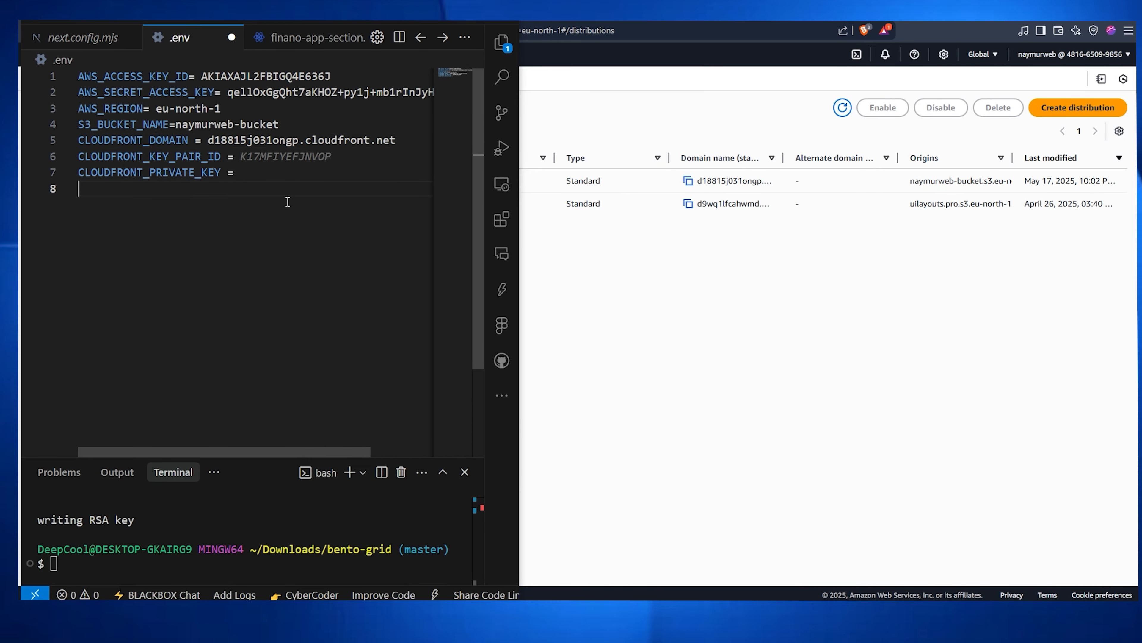
Show CloudFront's public keys in the AWS console and copy the ID of naymurwebpublic
click(844, 346)
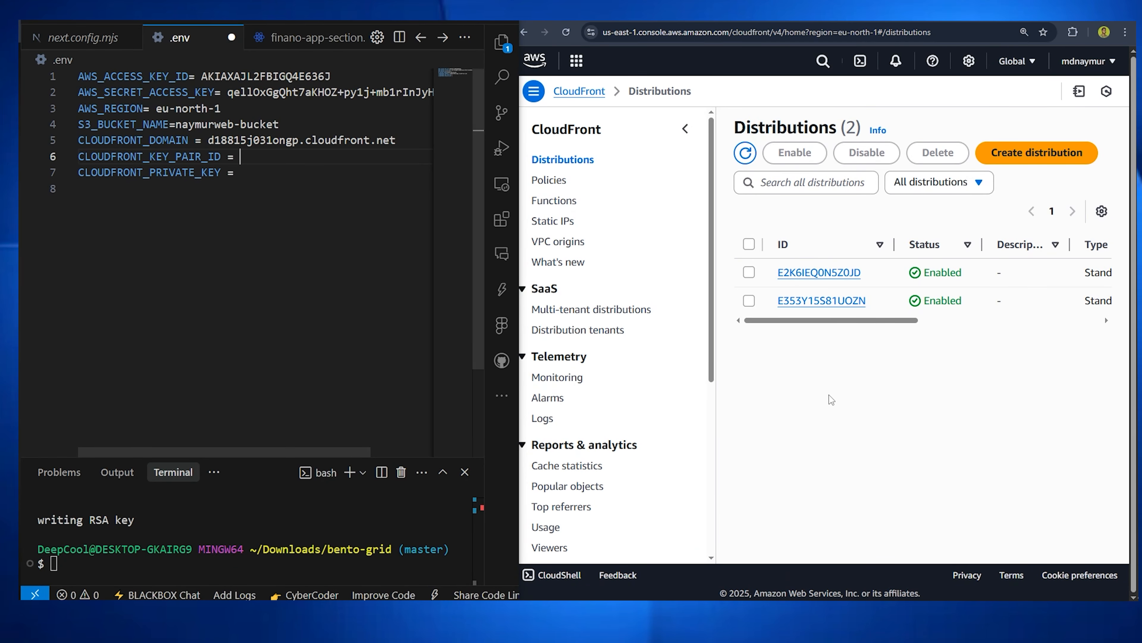
click(924, 372)
scroll(674, 386, down, 6)
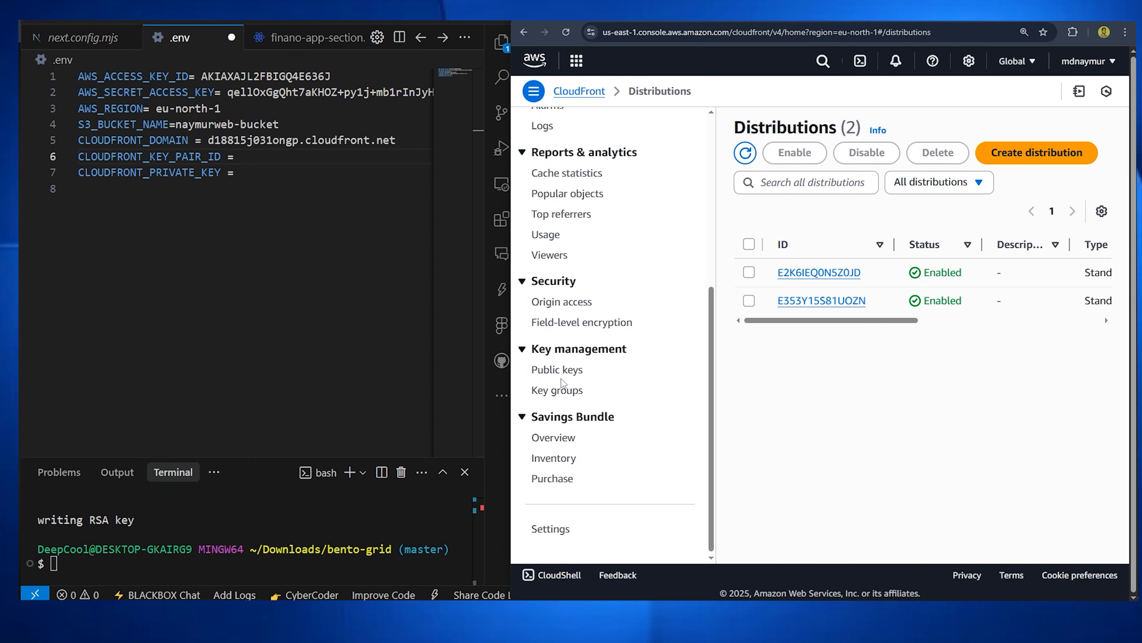
click(567, 373)
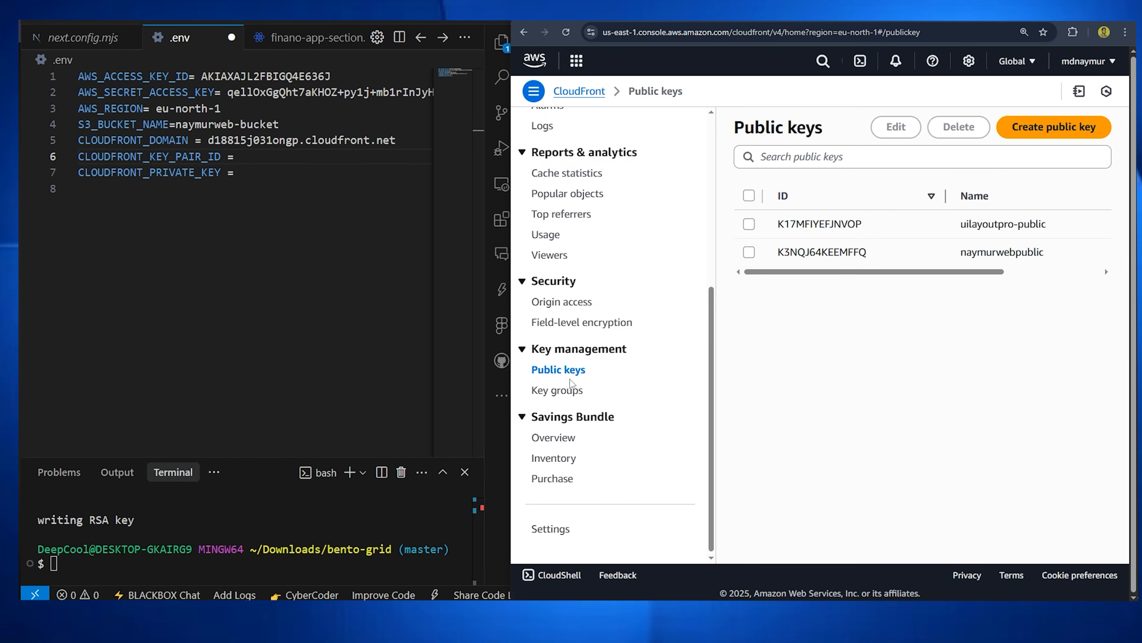
drag(880, 253, 762, 252)
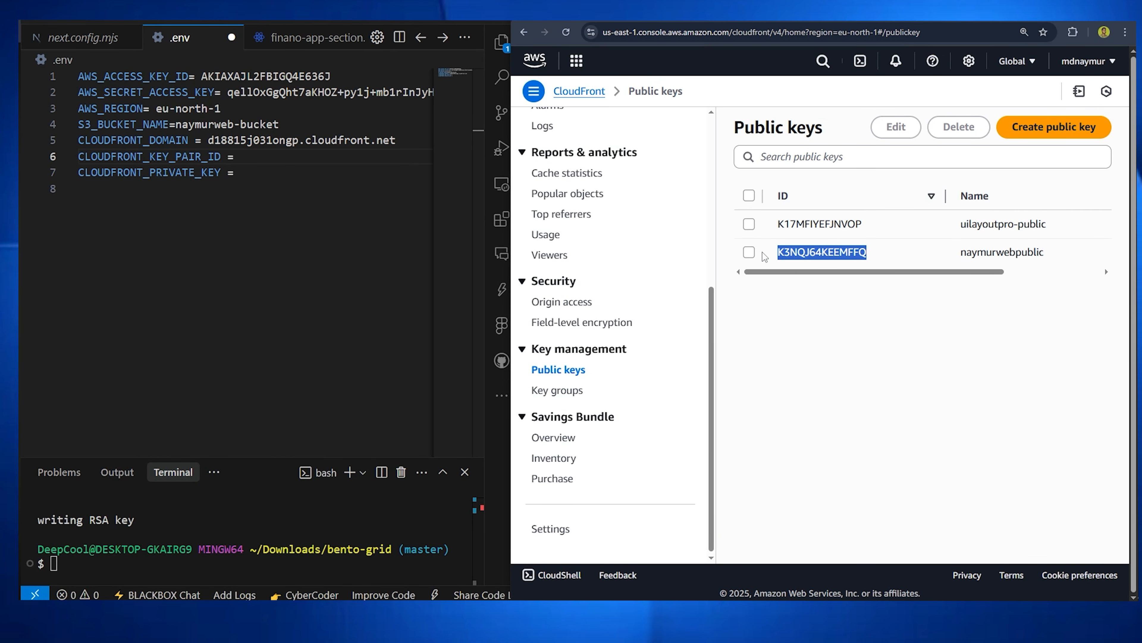
key(ctrl+c)
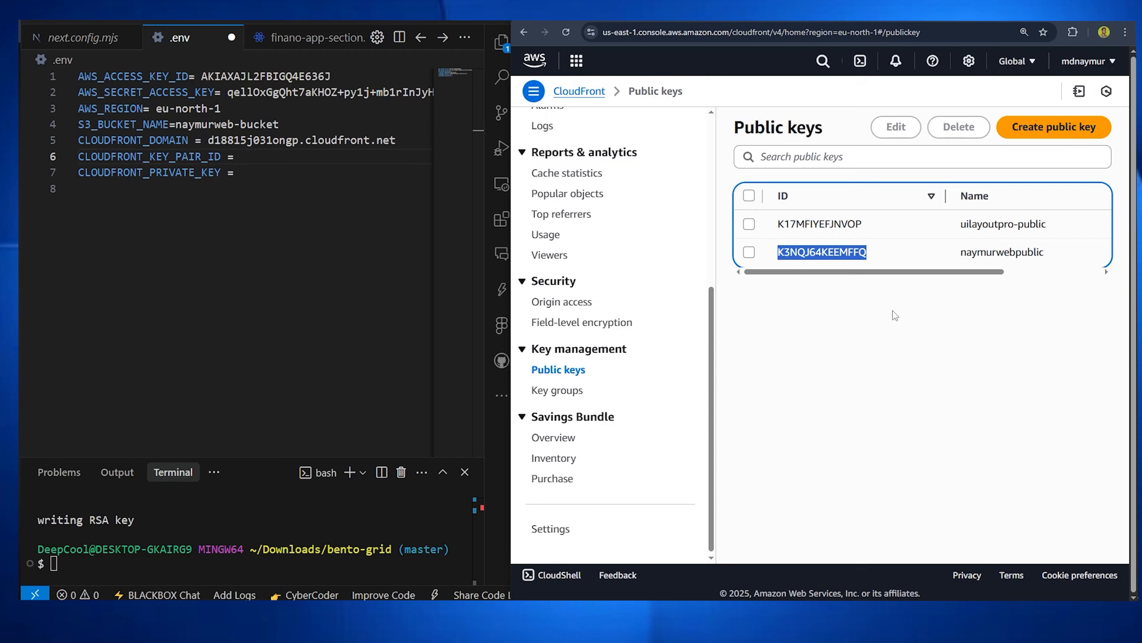
Paste the copied public key ID into CLOUDFRONT_KEY_PAIR_ID in .env, keeping it on the same line as the variable
click(243, 159)
key(ctrl+v)
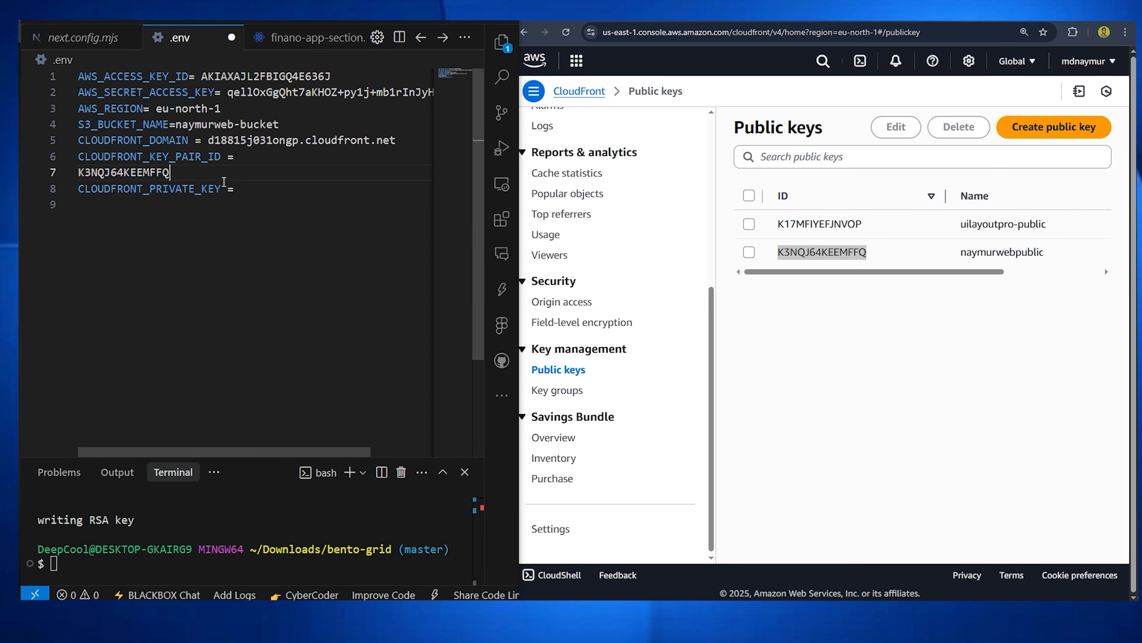
key(Up)
key(End)
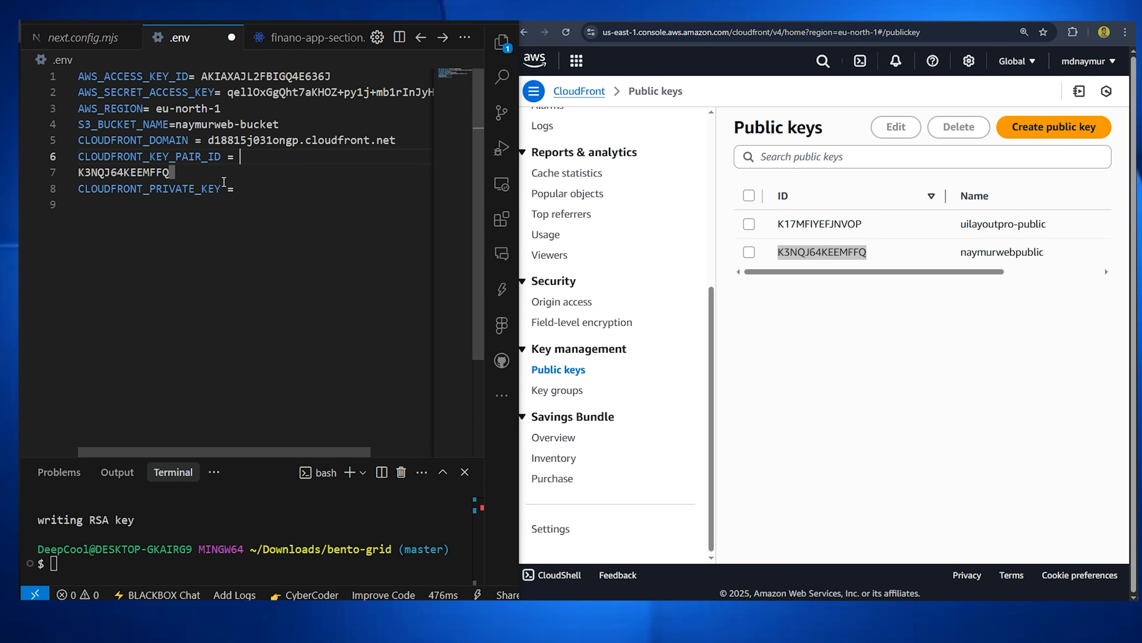
drag(211, 173, 80, 171)
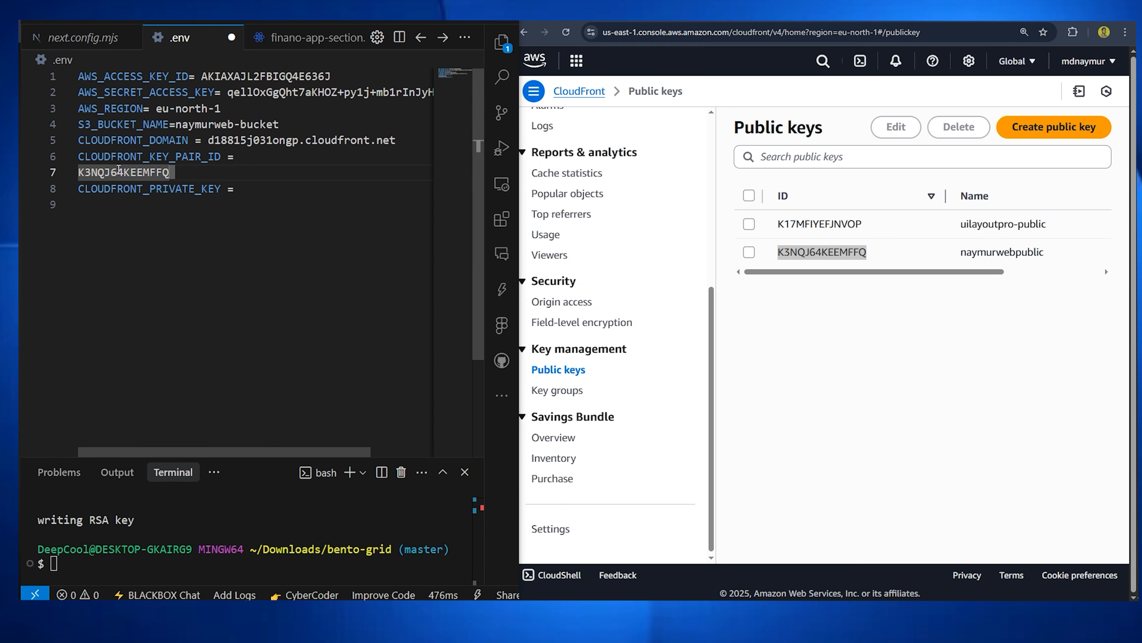
key(Left)
key(BackSpace)
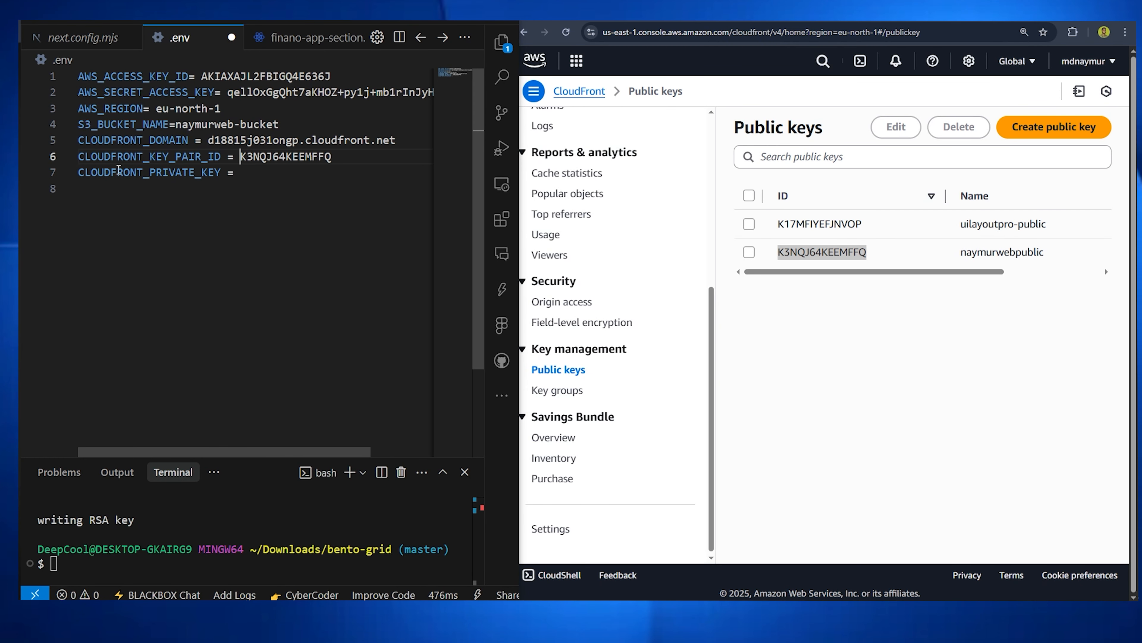
Paste the full contents of private_key.pem between double quotes as CLOUDFRONT_PRIVATE_KEY in .env and maximize the editor
click(258, 175)
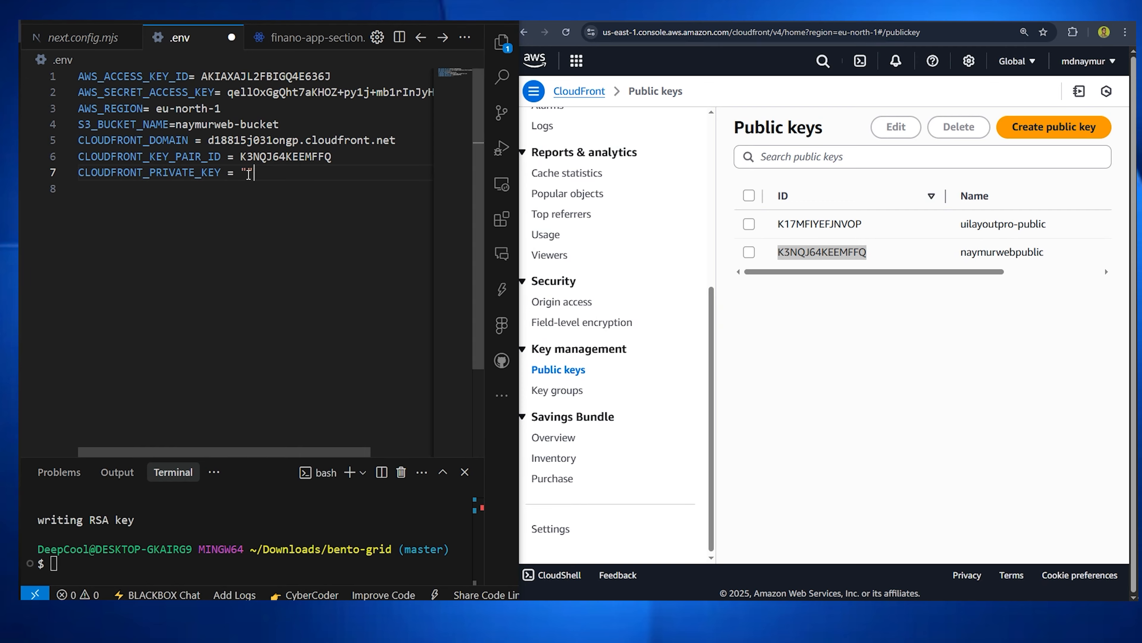
click(501, 44)
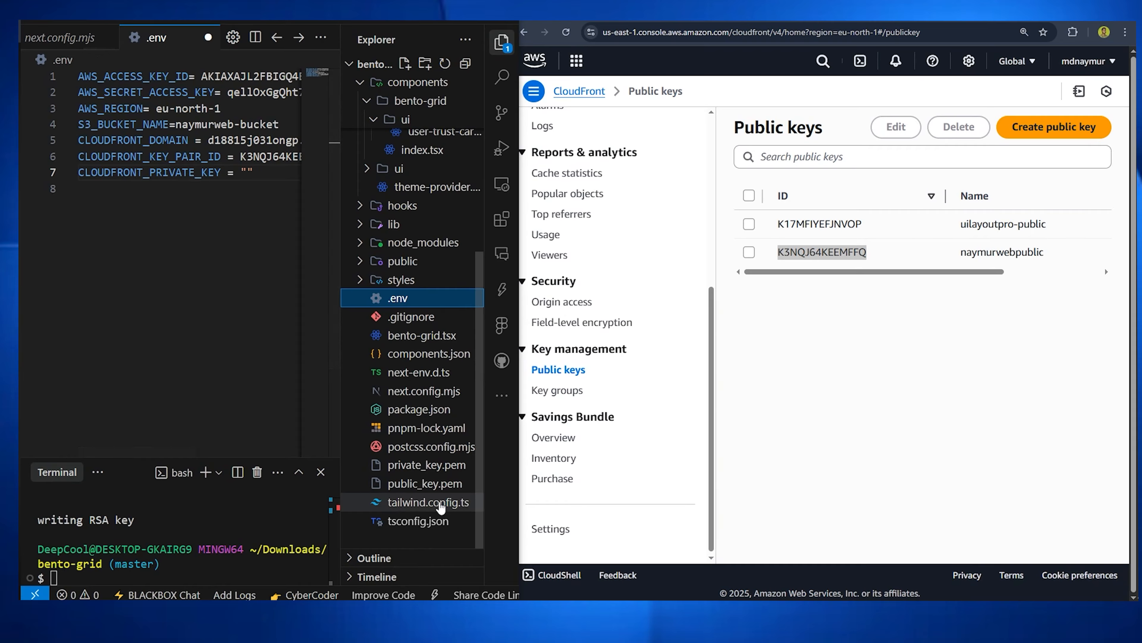
click(426, 464)
click(115, 84)
key(ctrl+a)
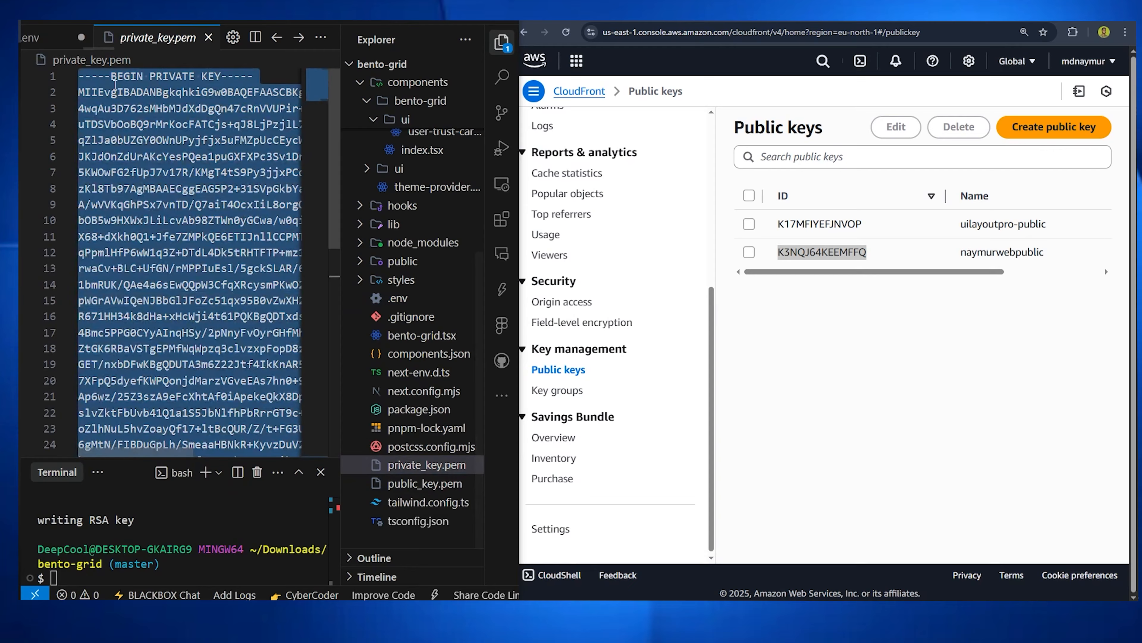
click(49, 38)
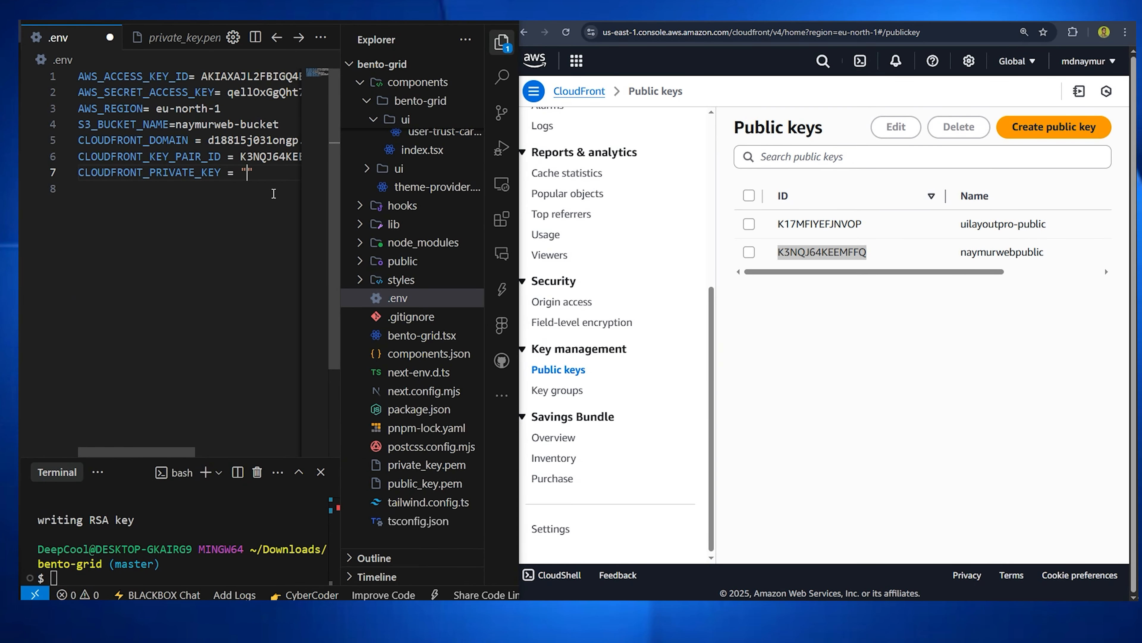
key(ctrl+v)
key(super+Up)
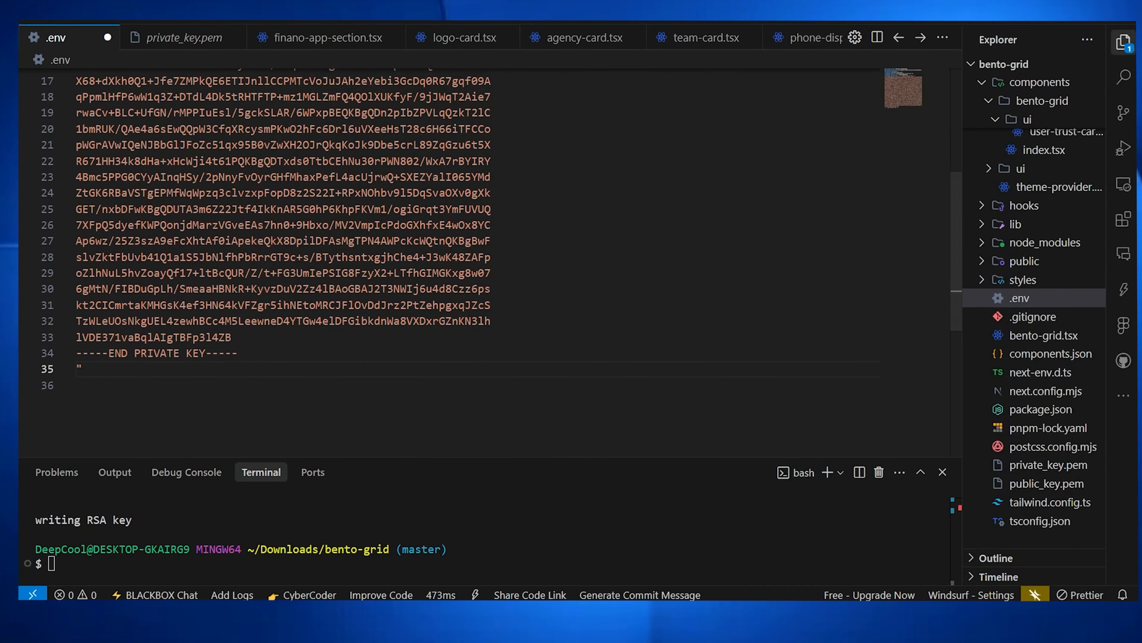
Remove the line breaks in the private key's body so it continues directly after the BEGIN PRIVATE KEY header
scroll(205, 374, up, 5)
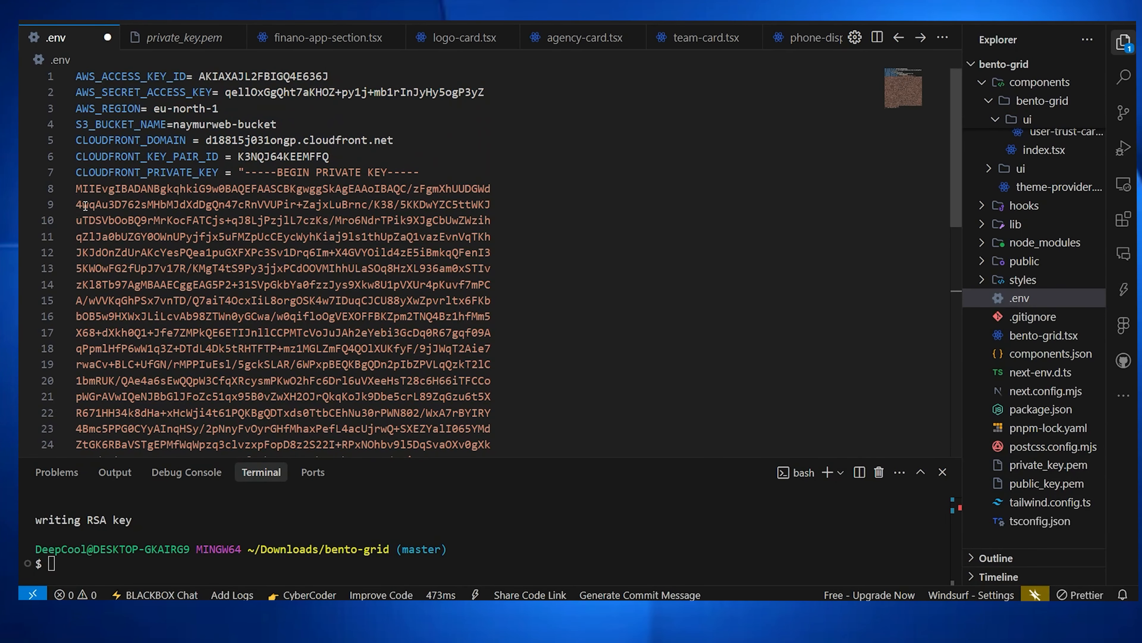
double_click(77, 189)
key(Home)
key(BackSpace)
double_click(77, 189)
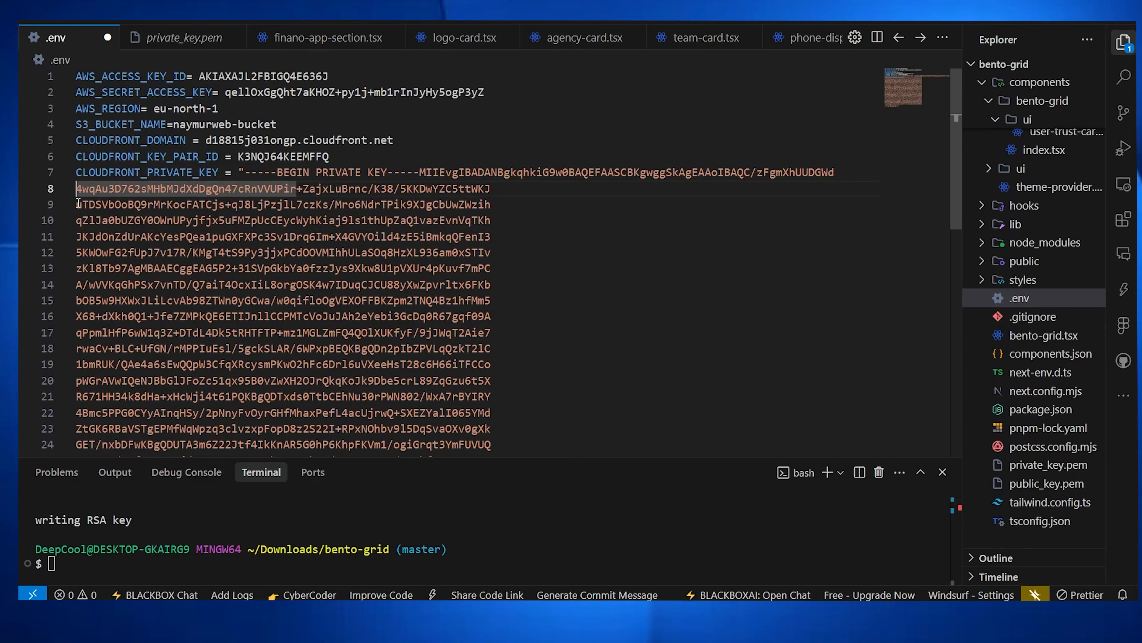
double_click(77, 270)
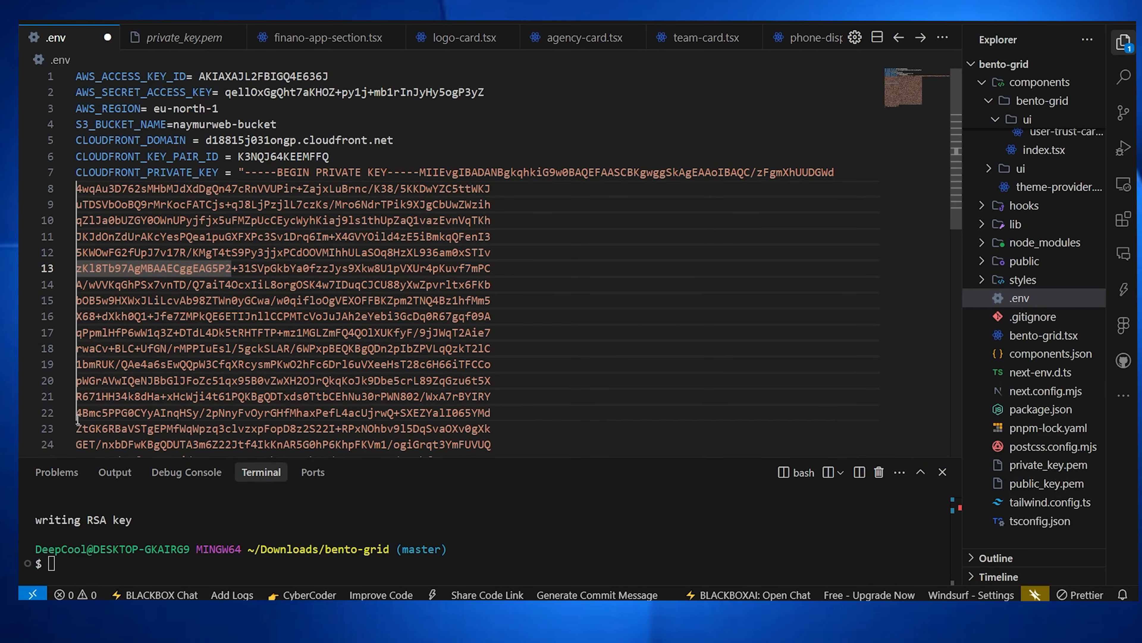
scroll(166, 332, down, 4)
scroll(166, 332, down, 2)
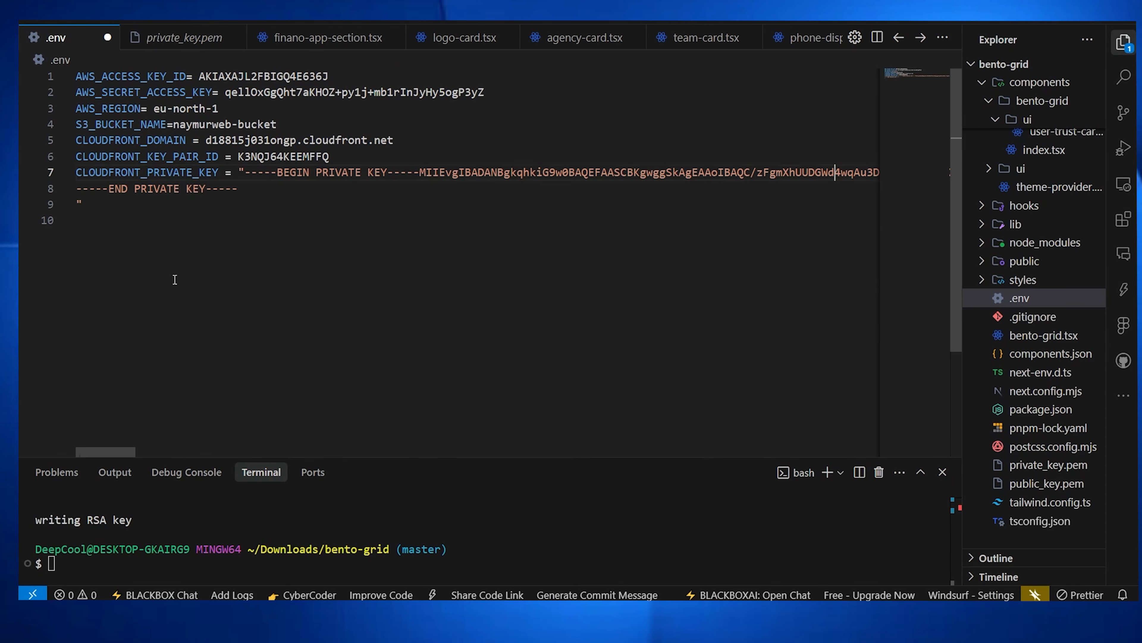
Join the END PRIVATE KEY footer and closing quote onto the CLOUDFRONT_PRIVATE_KEY line and save .env
key(End)
key(Delete)
key(End)
key(Delete)
drag(828, 452, 86, 452)
click(142, 189)
key(ctrl+s)
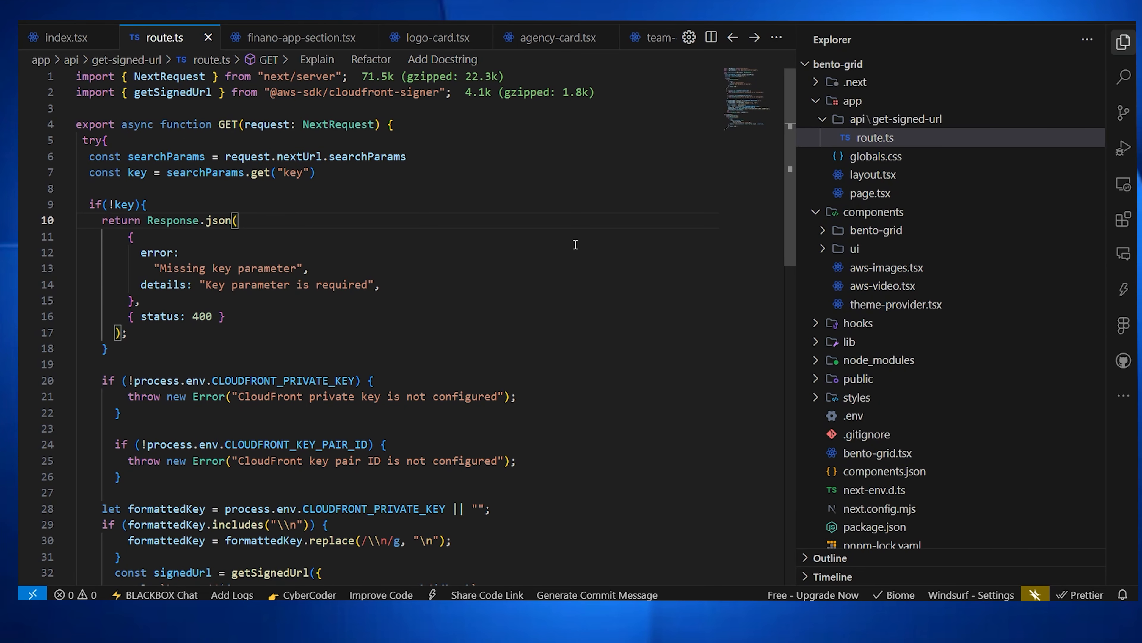
Review the imports and GET handler in route.ts, including how the key search parameter is read from the request
scroll(419, 217, down, 1)
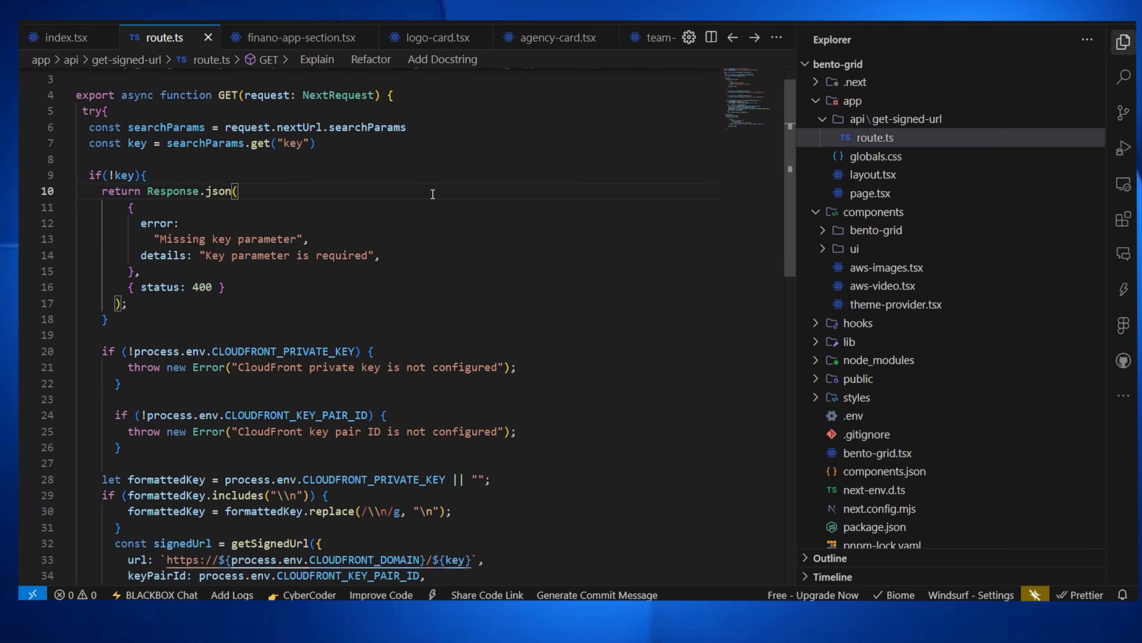
scroll(419, 217, up, 1)
scroll(450, 234, down, 10)
scroll(567, 291, up, 7)
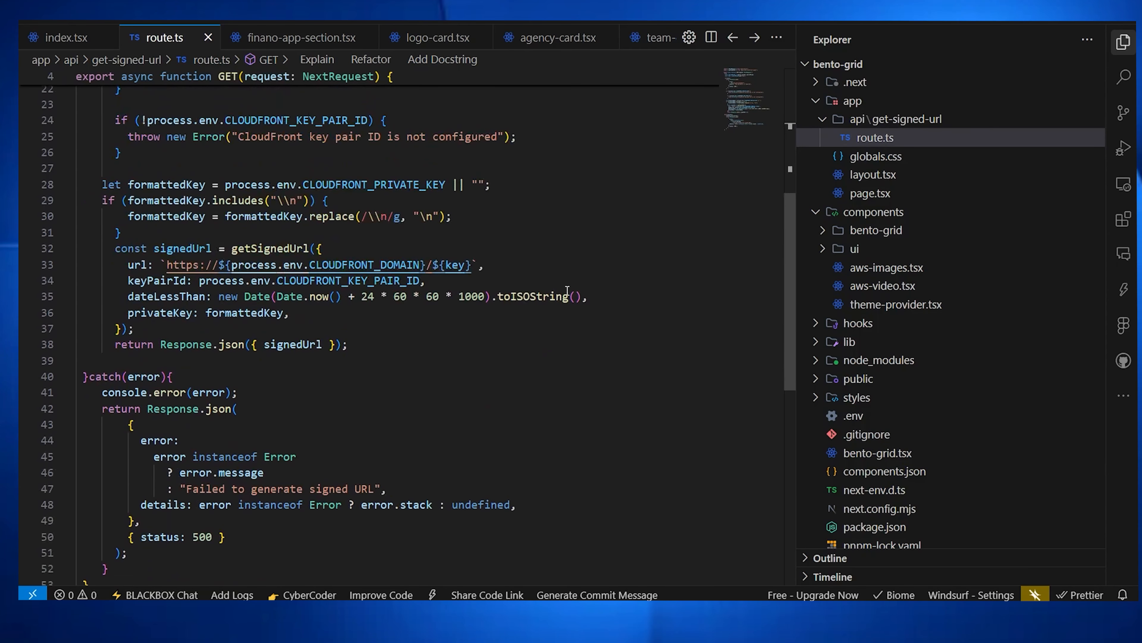
scroll(567, 290, up, 4)
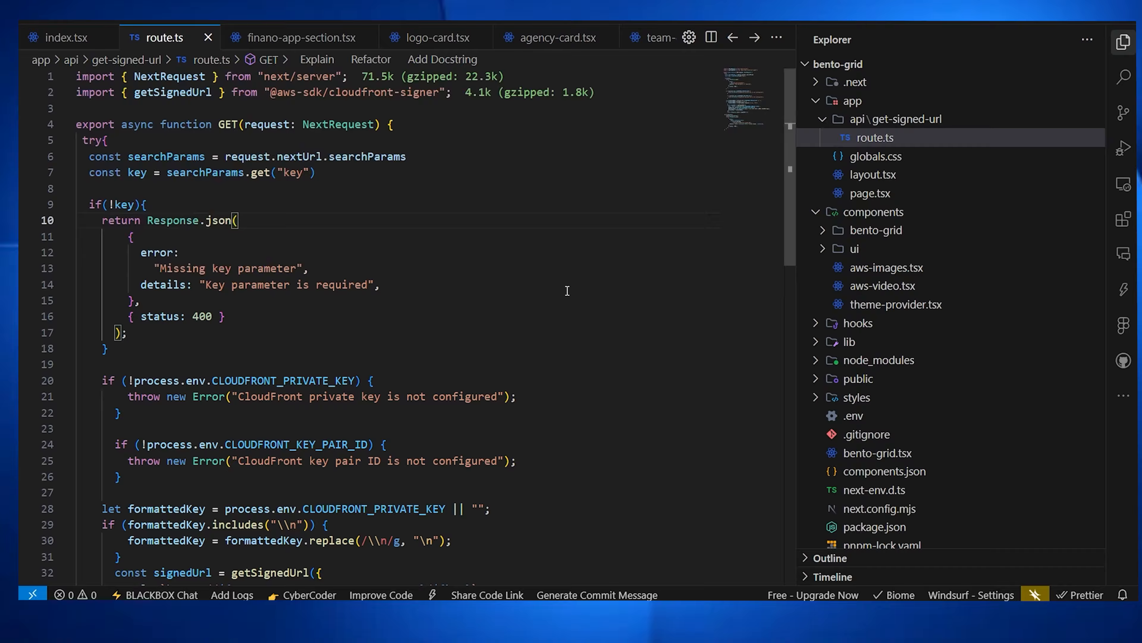
click(567, 290)
double_click(234, 169)
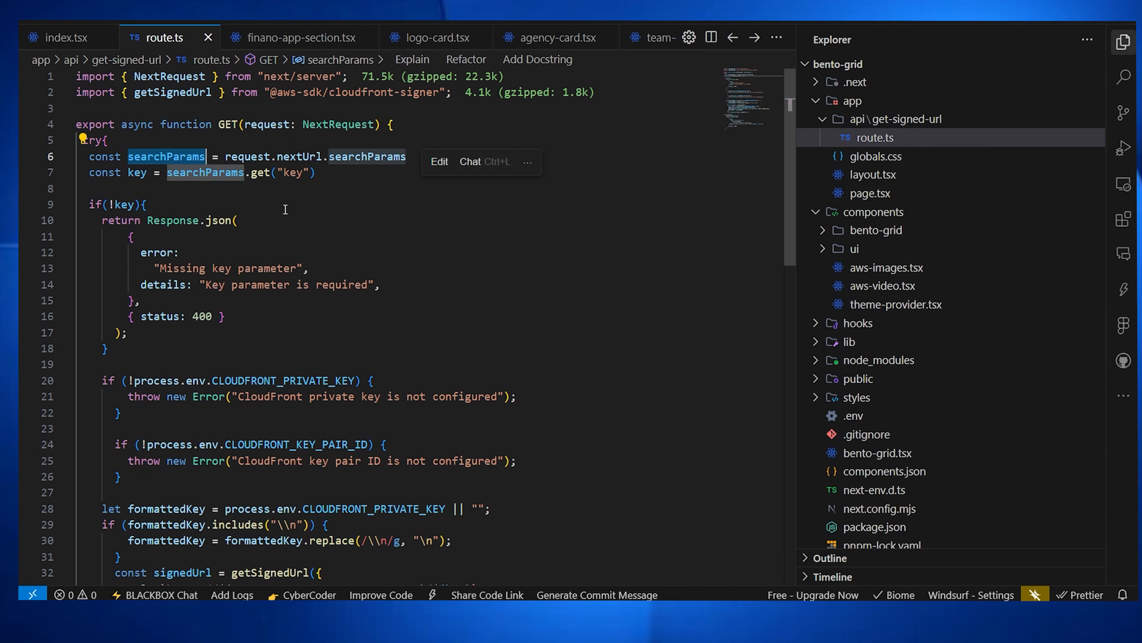
key(Down)
key(Down)
key(Down)
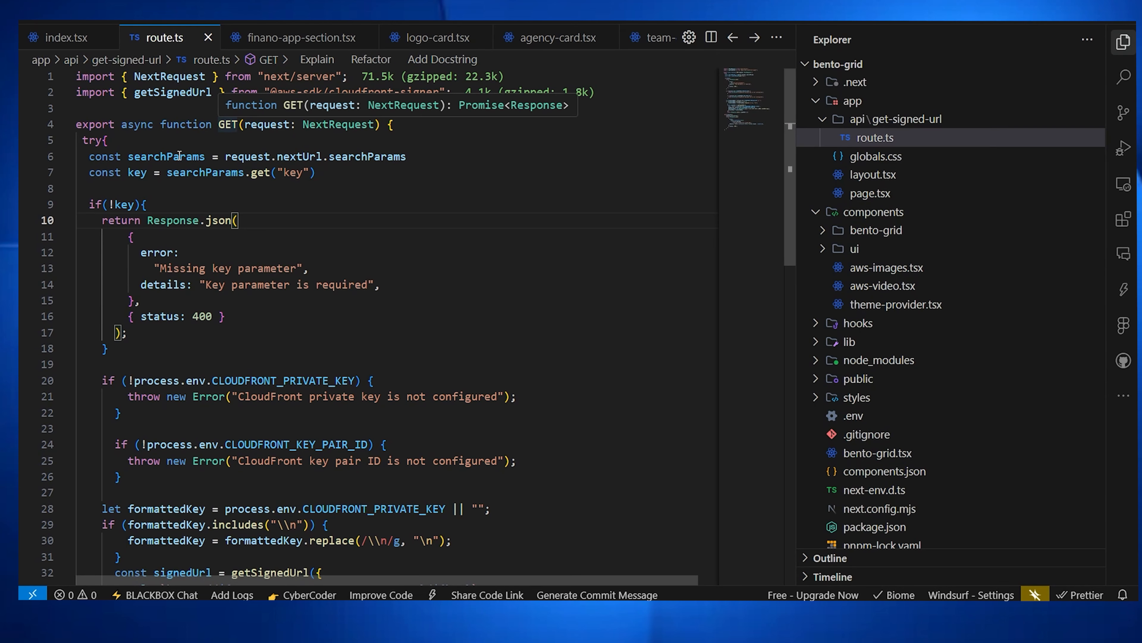
key(Up)
key(Up)
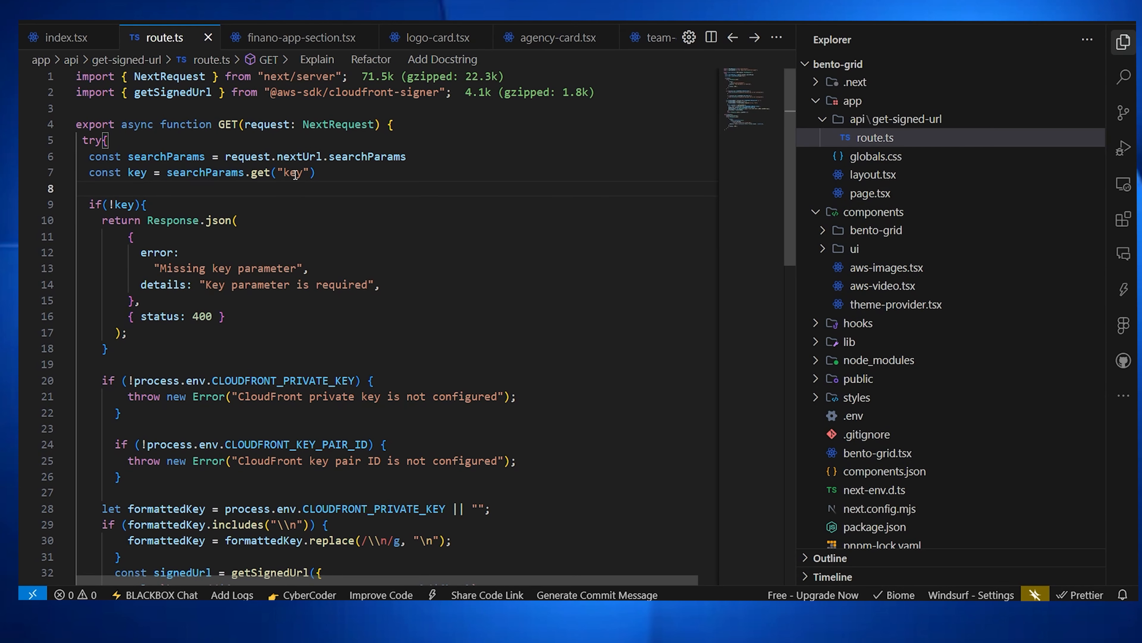
Examine route.ts's missing-key response, CloudFront environment variable checks and the formattedKey newline replacement
scroll(296, 174, down, 1)
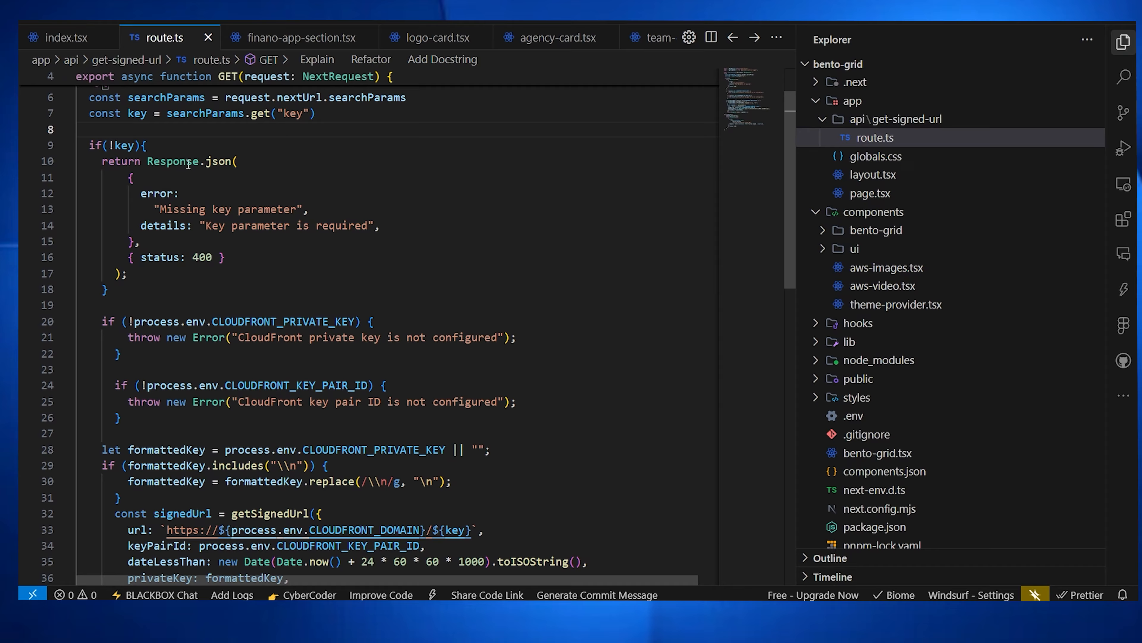
scroll(275, 270, down, 2)
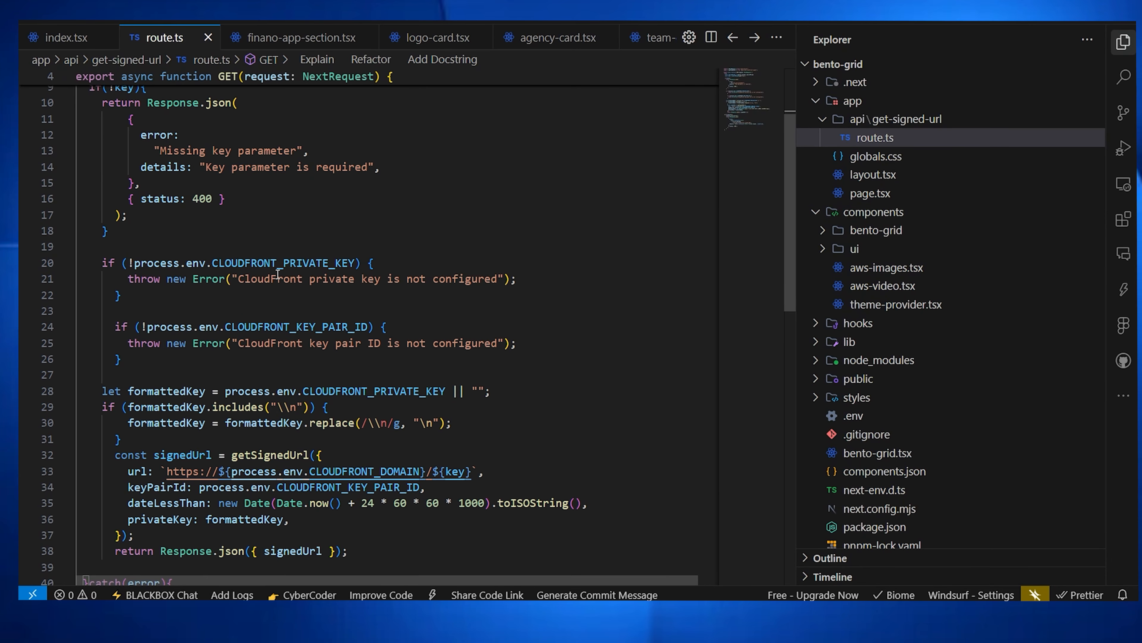
scroll(273, 275, down, 1)
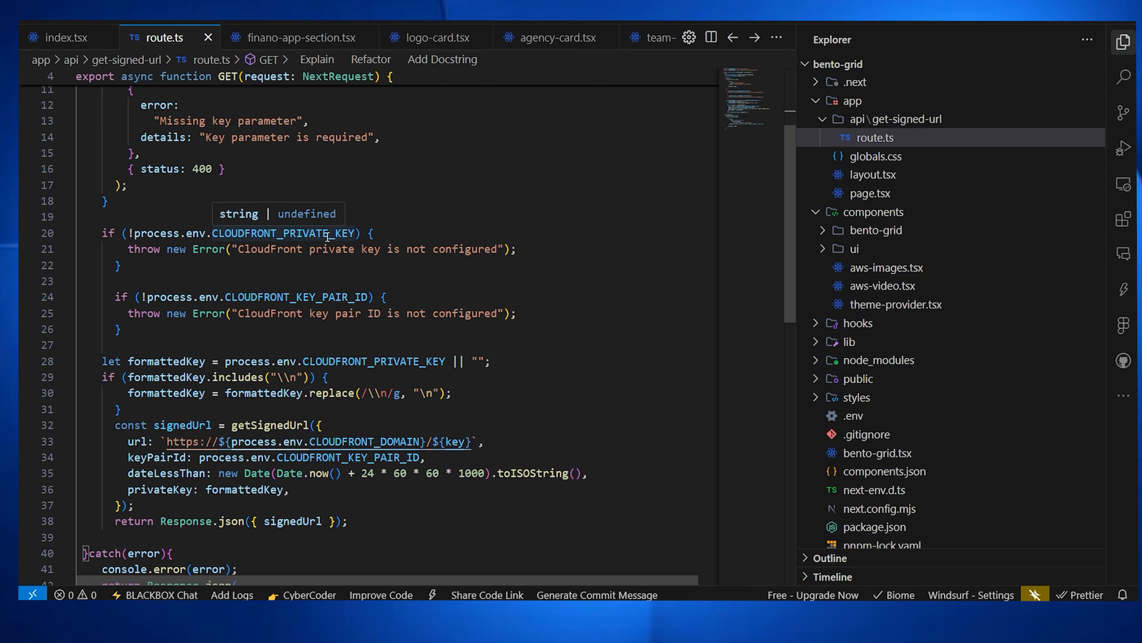
scroll(314, 232, down, 3)
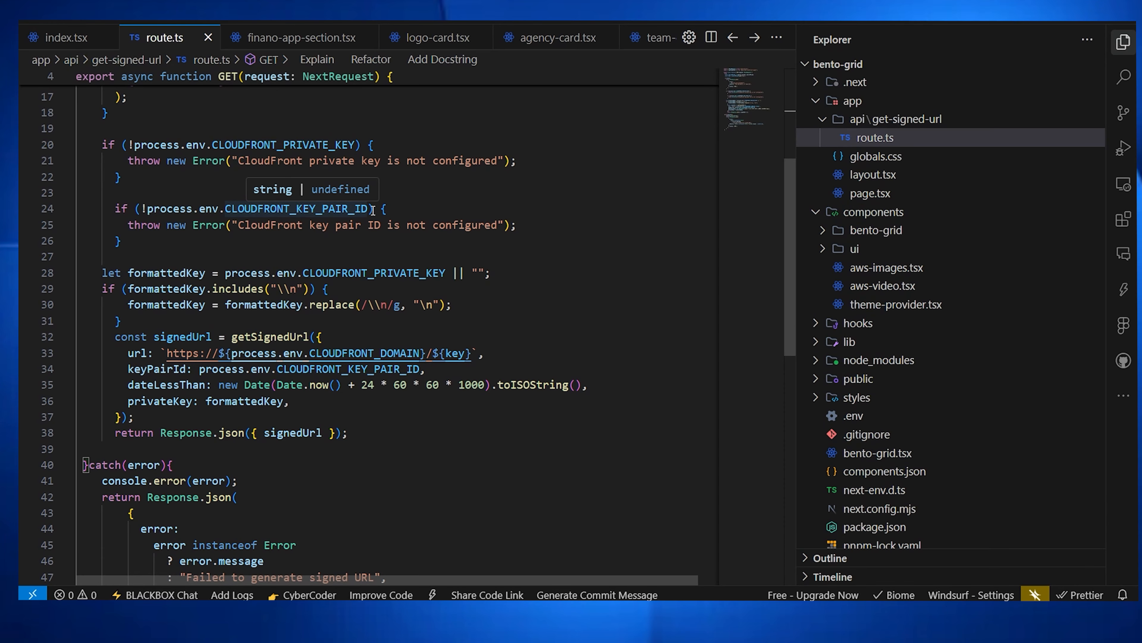
scroll(376, 220, down, 1)
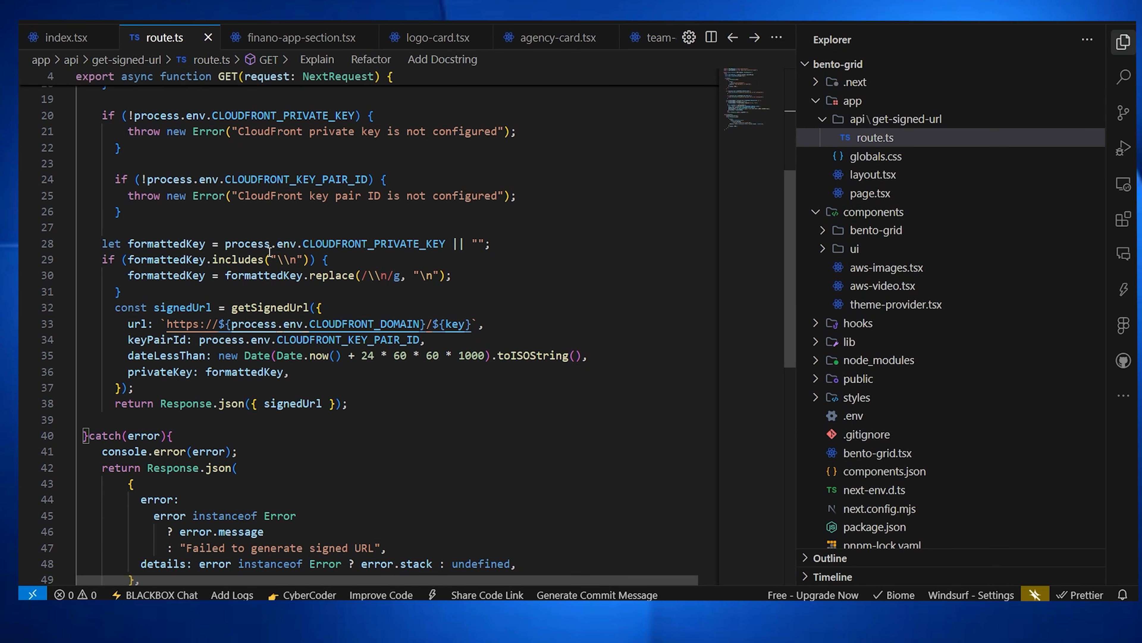
click(387, 275)
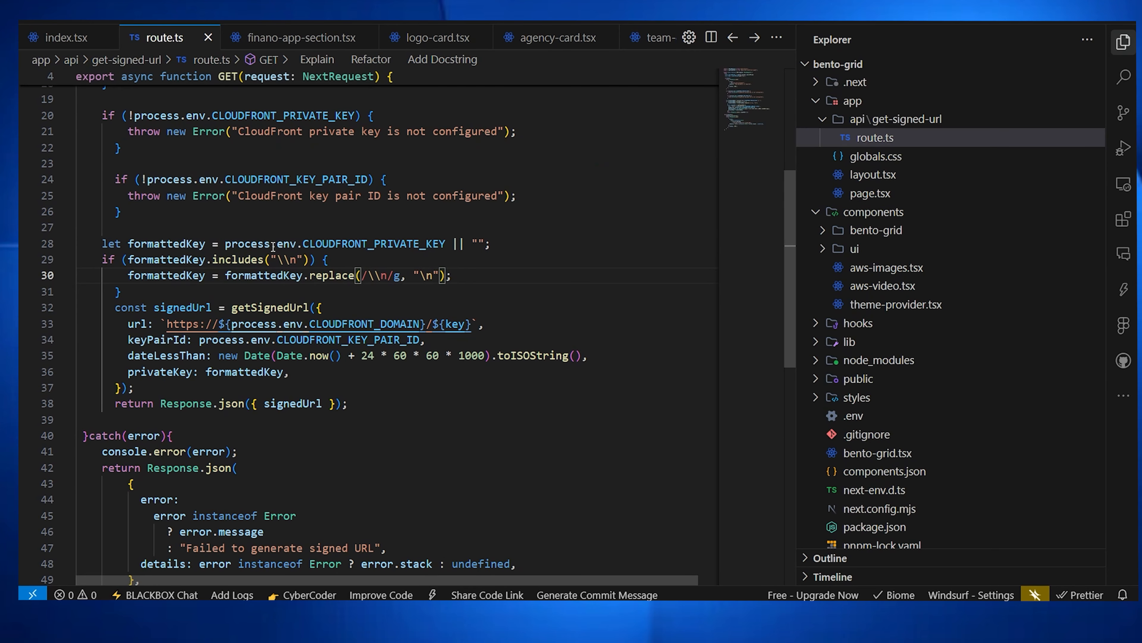
key(Up)
scroll(268, 292, down, 2)
Open .env and inspect the \n separators after the BEGIN PRIVATE KEY header and before the END PRIVATE KEY footer
scroll(868, 337, down, 3)
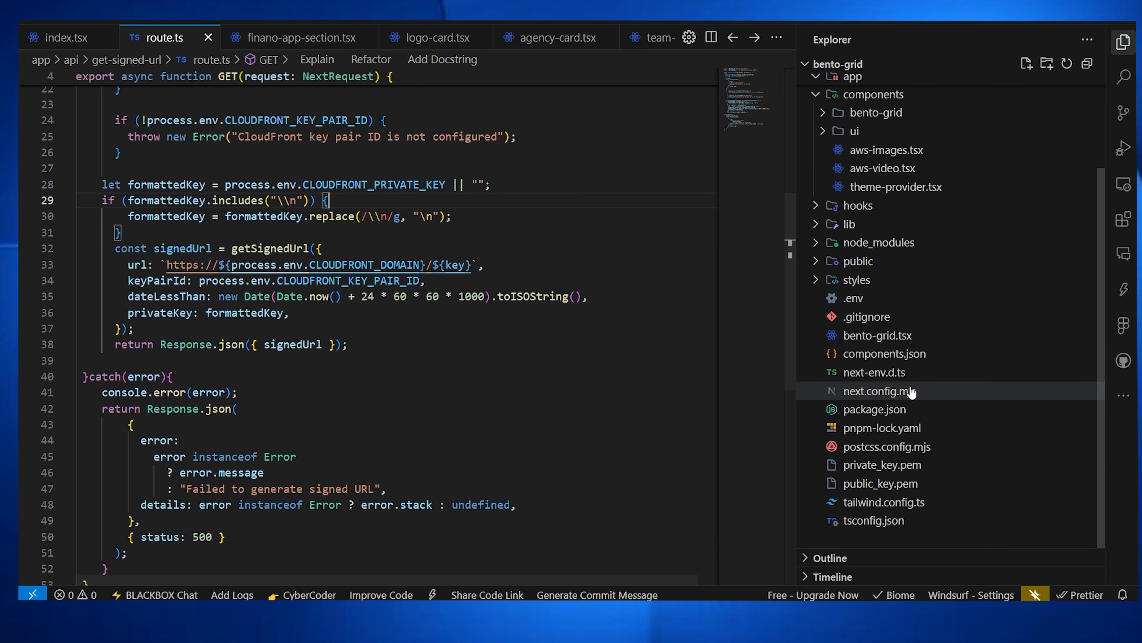
click(884, 300)
click(405, 239)
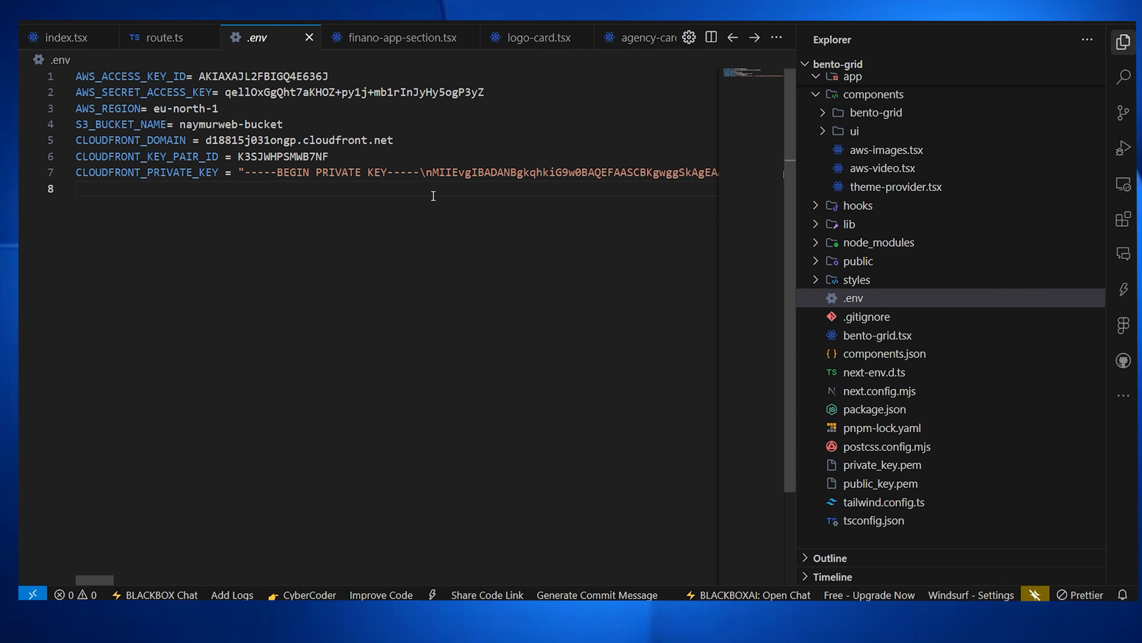
drag(431, 174, 423, 174)
scroll(416, 207, right, 10)
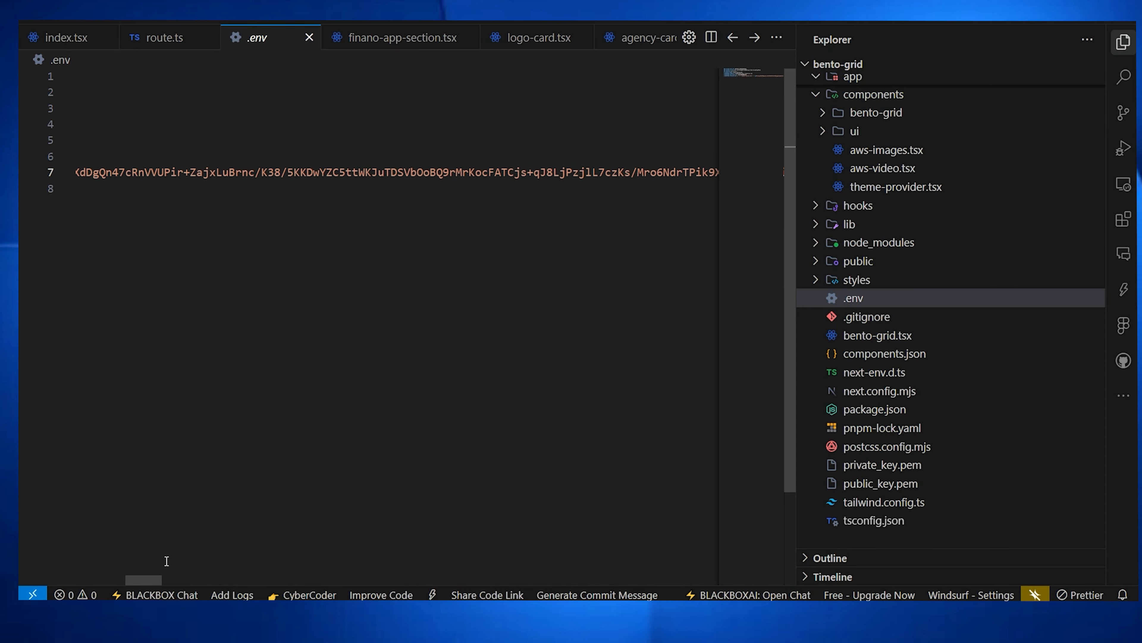
drag(150, 578, 709, 579)
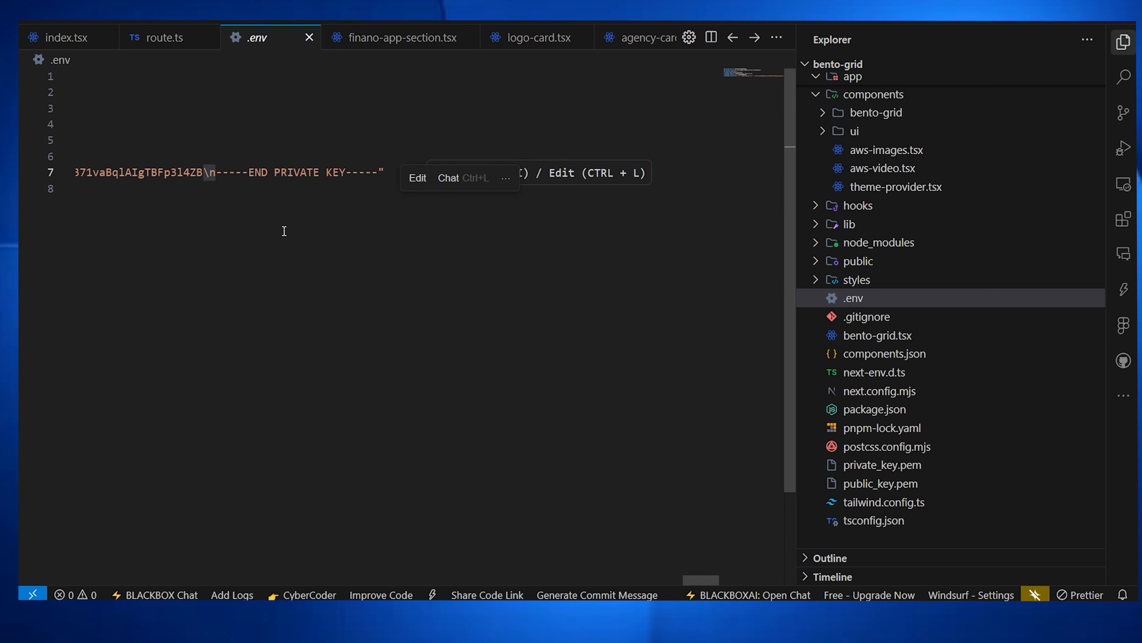
scroll(522, 175, left, 5)
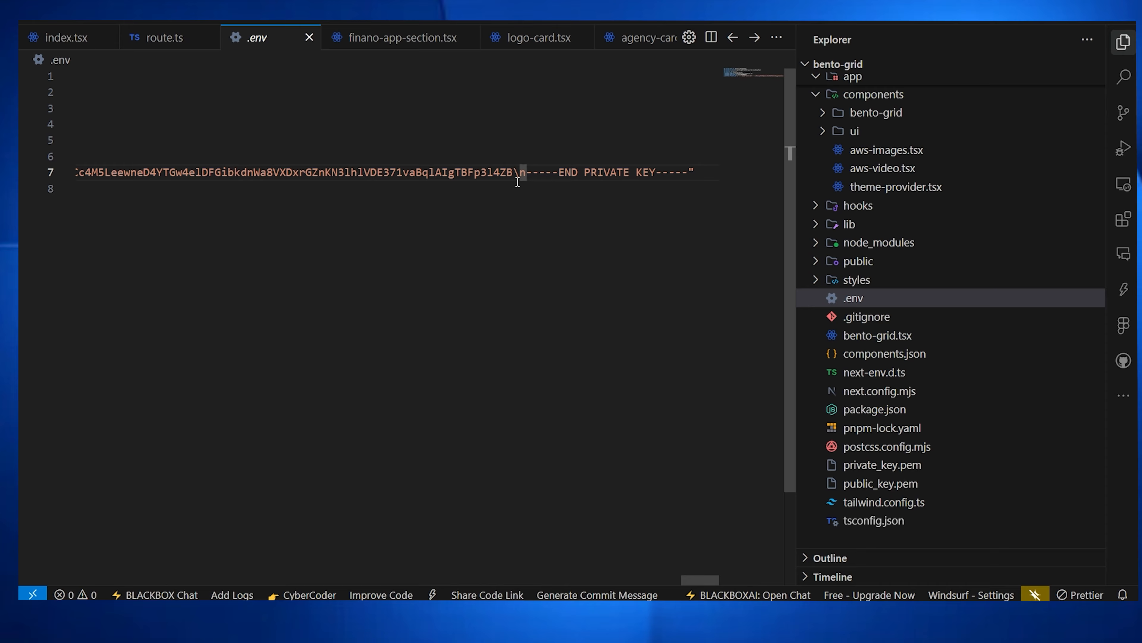
drag(518, 172, 432, 171)
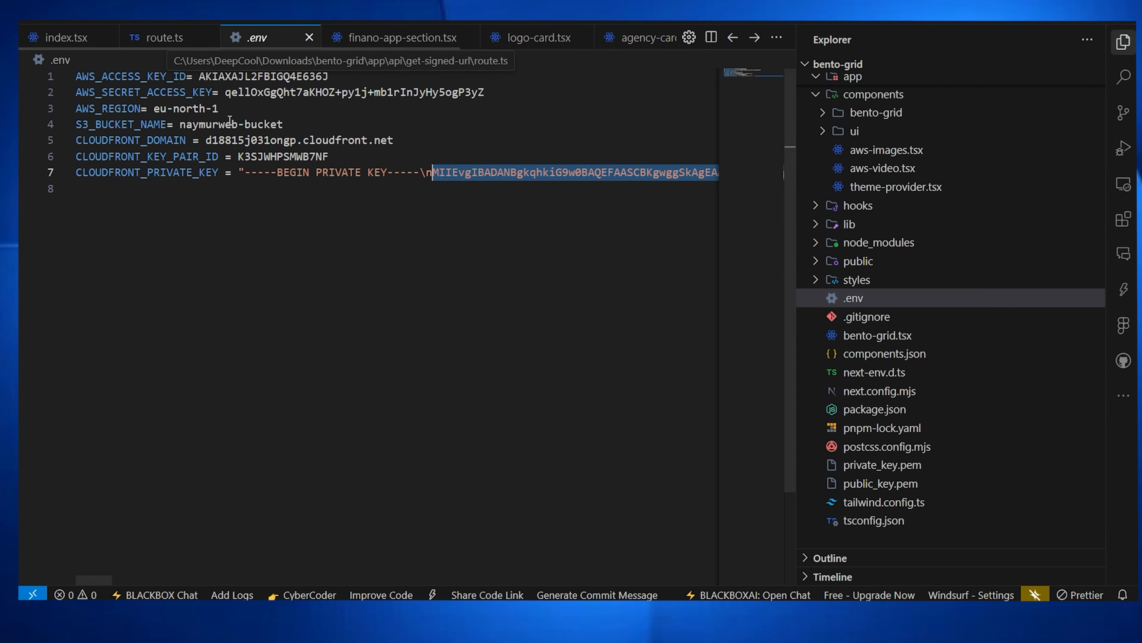
drag(270, 176, 348, 174)
Return to route.ts and examine the getSignedUrl arguments, the signedUrl response and the catch block
click(162, 37)
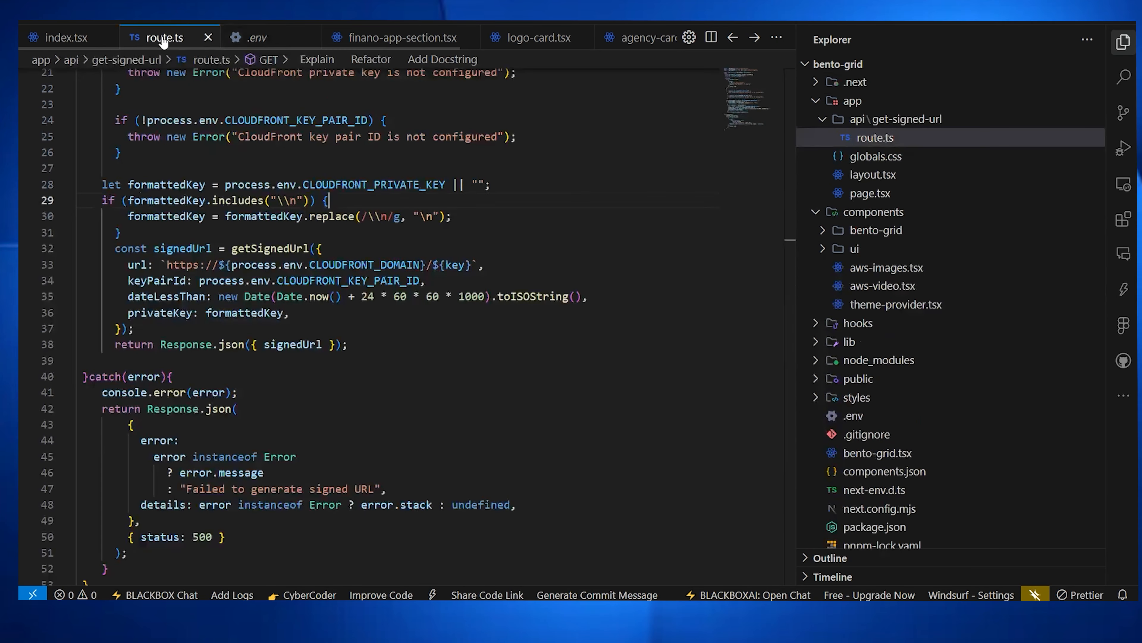
scroll(195, 165, down, 2)
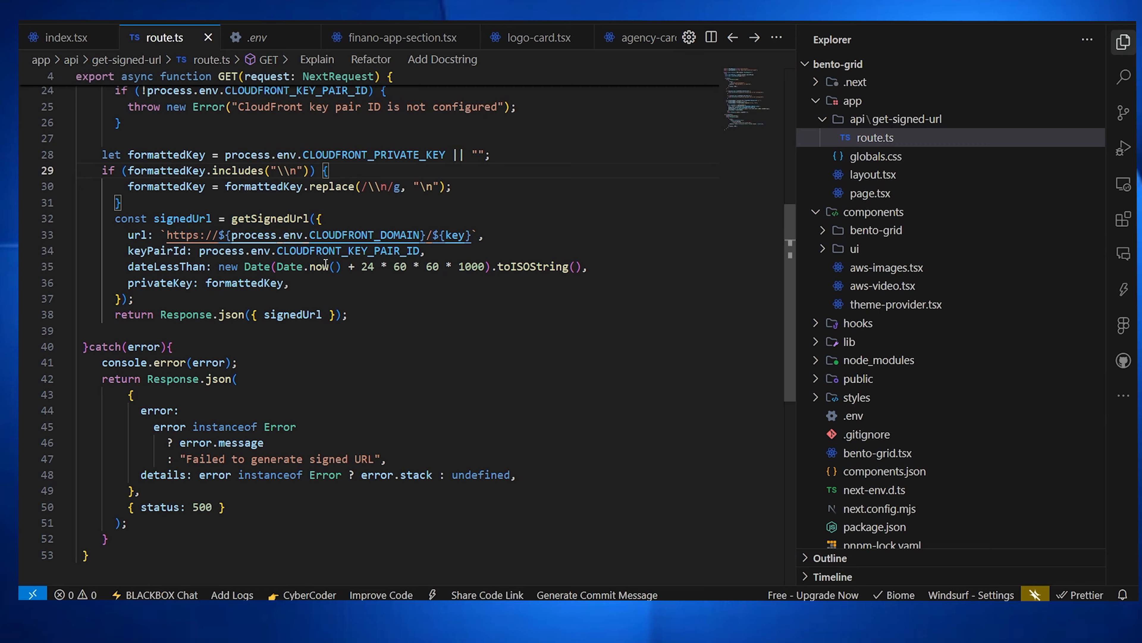
click(313, 331)
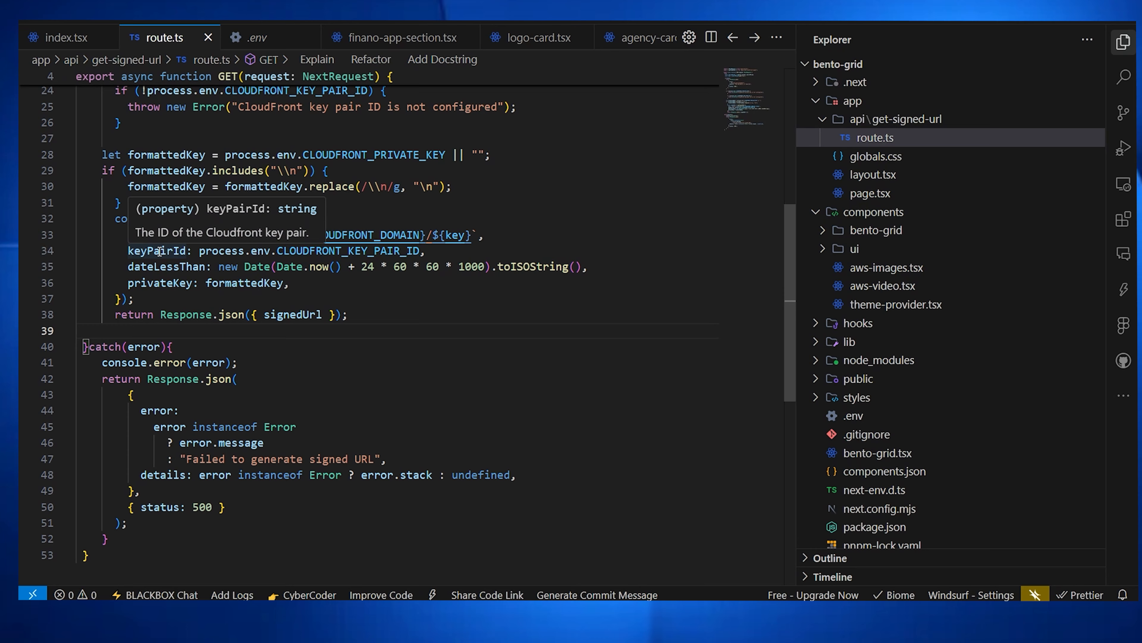
double_click(154, 267)
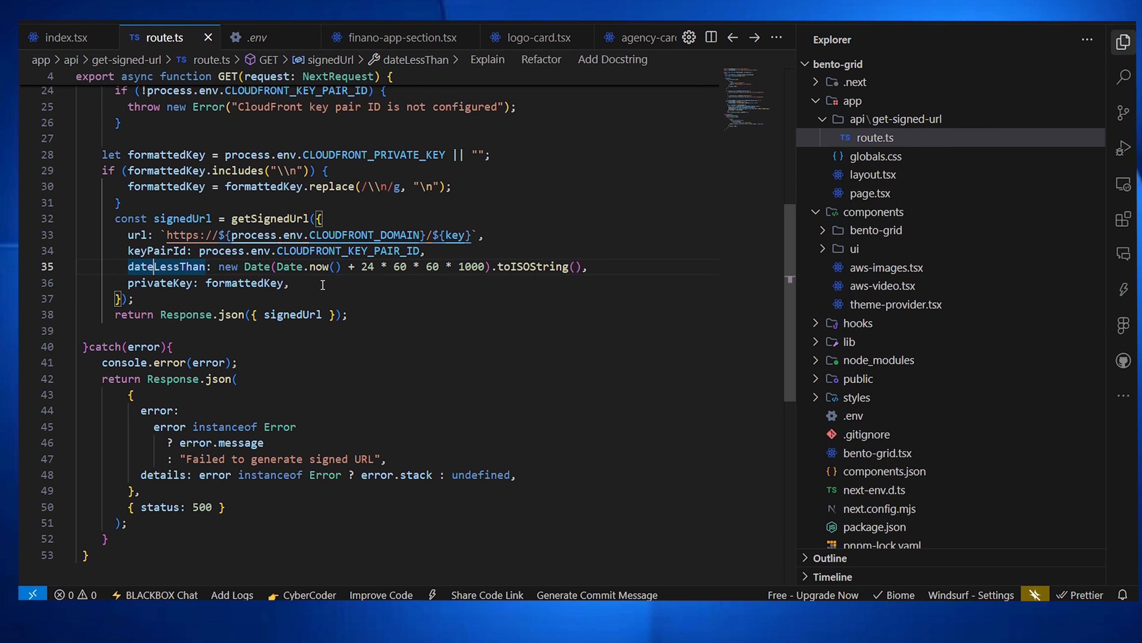
mouse_move(268, 277)
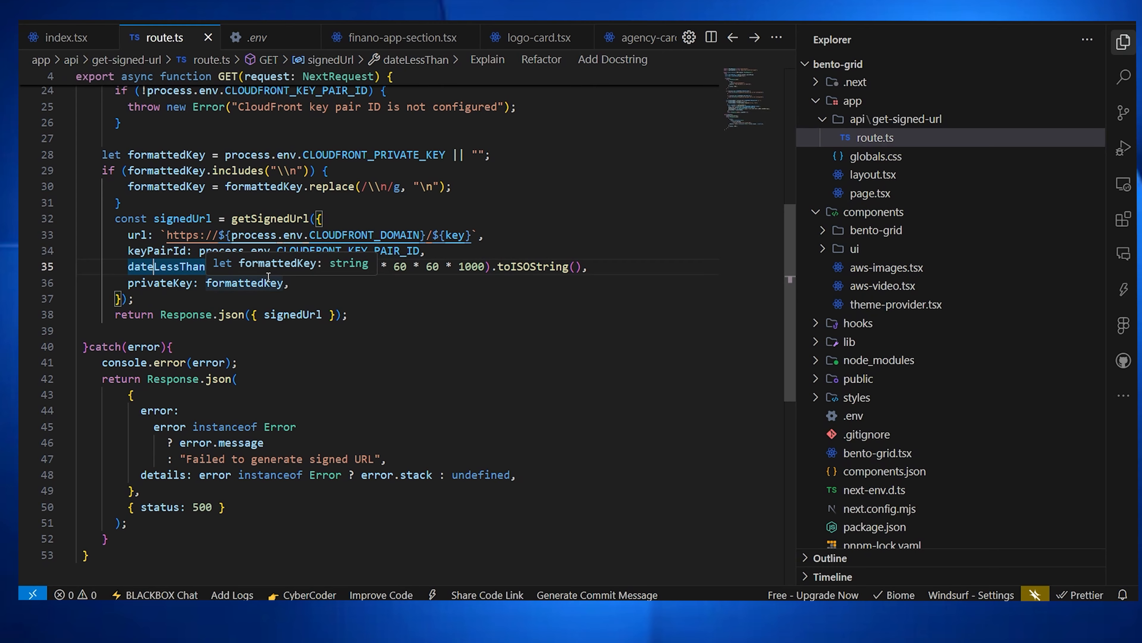
click(483, 311)
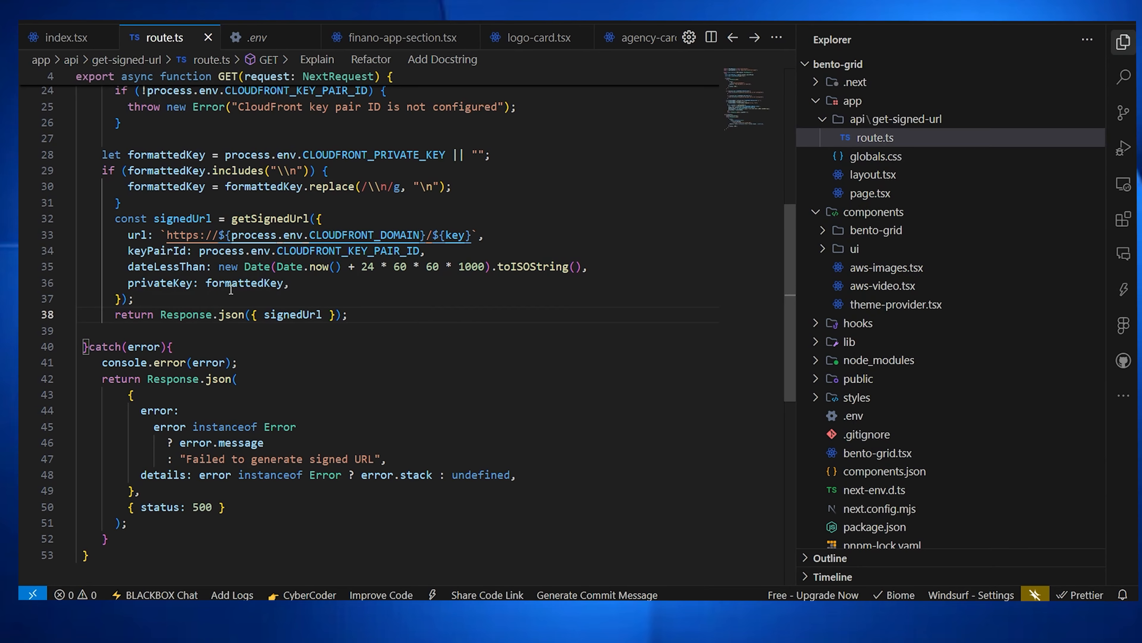
double_click(225, 283)
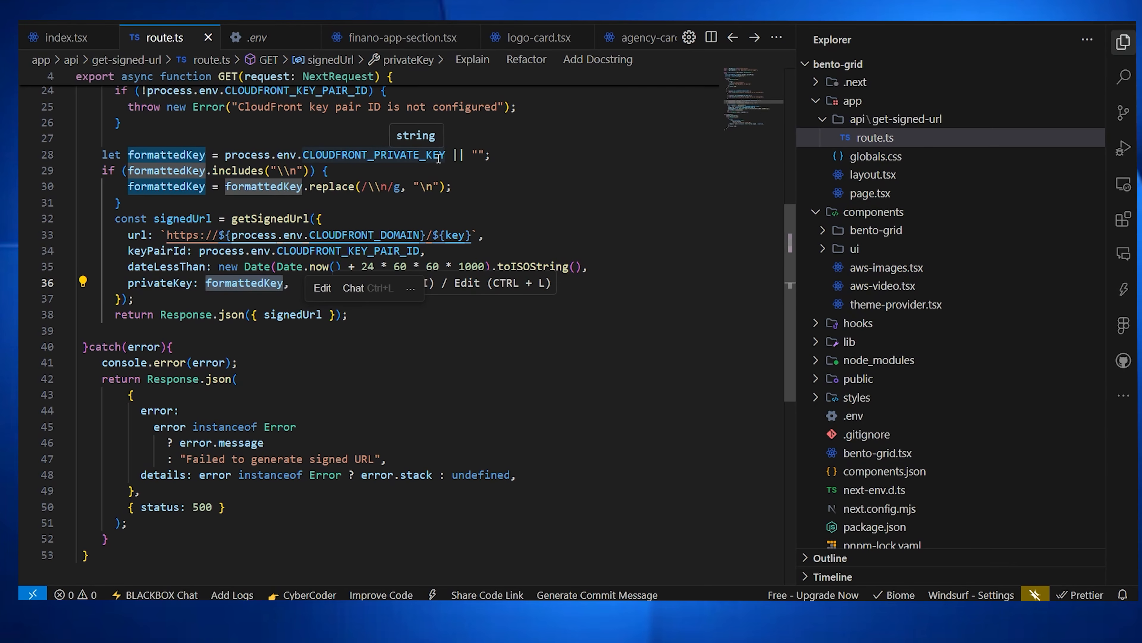
click(655, 346)
scroll(655, 347, down, 1)
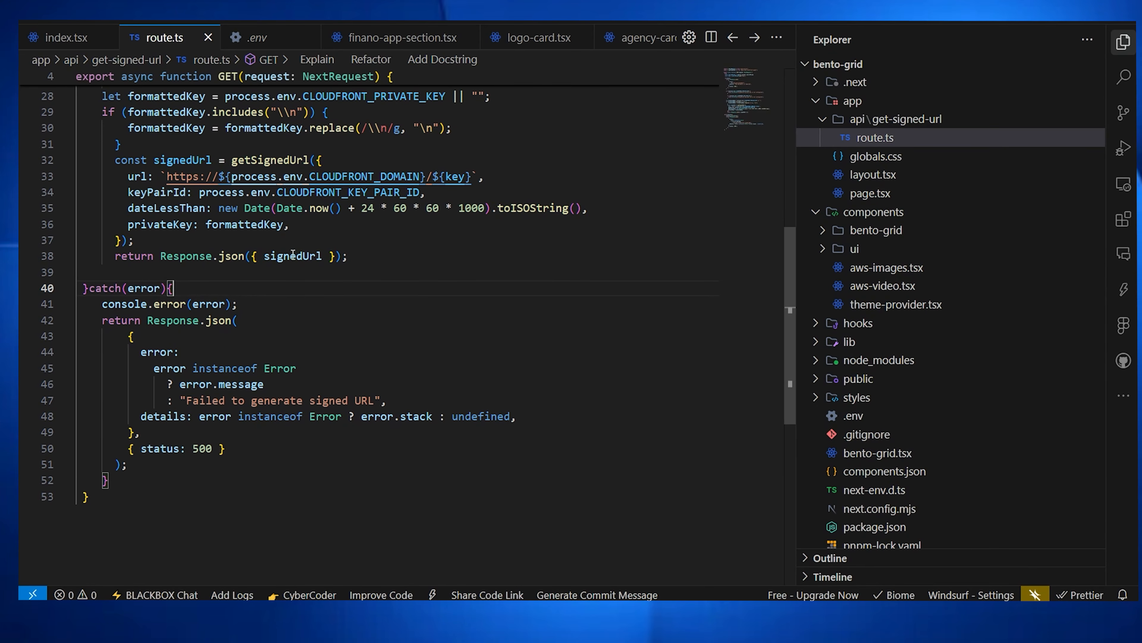
click(207, 241)
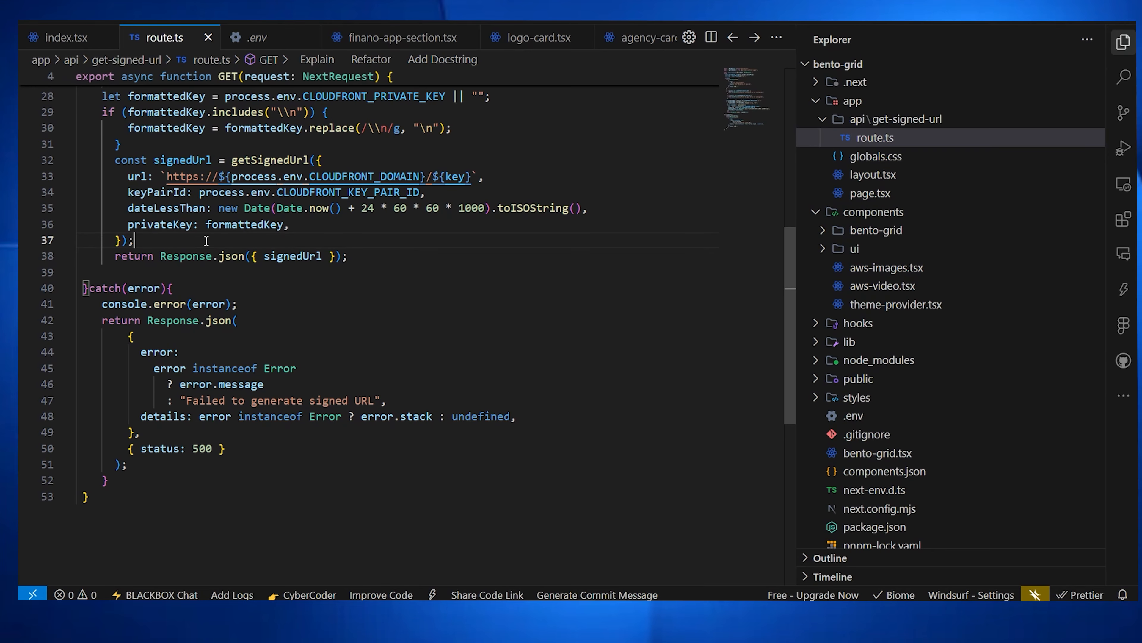
scroll(207, 241, up, 5)
Open aws-images.tsx and check the object key its fetchSignedUrl function passes to the get-signed-url route
click(886, 267)
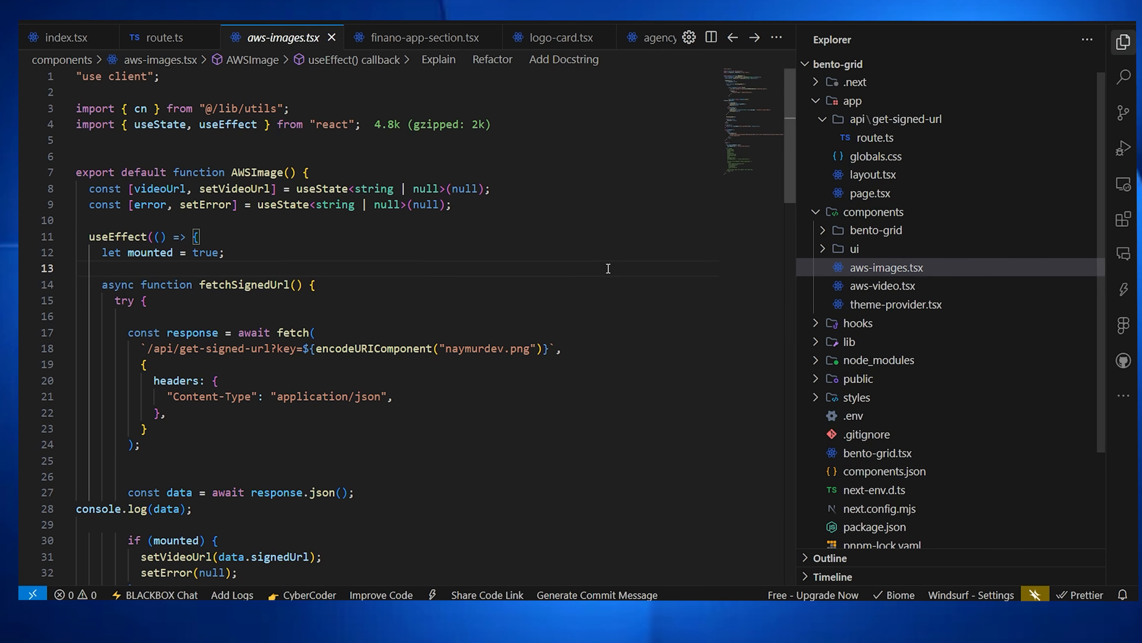
scroll(628, 278, down, 2)
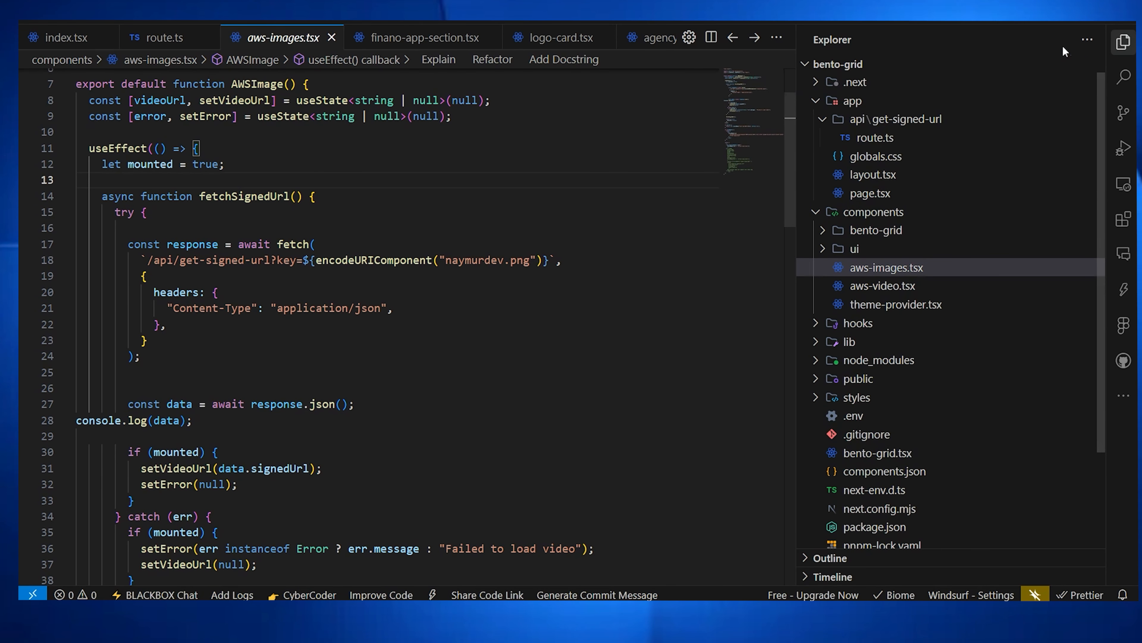
click(1082, 13)
Switch to naymurweb-bucket in the S3 console and check the Key property of Gangster's Of Web Development.mp4 and naymurdev.png
click(744, 153)
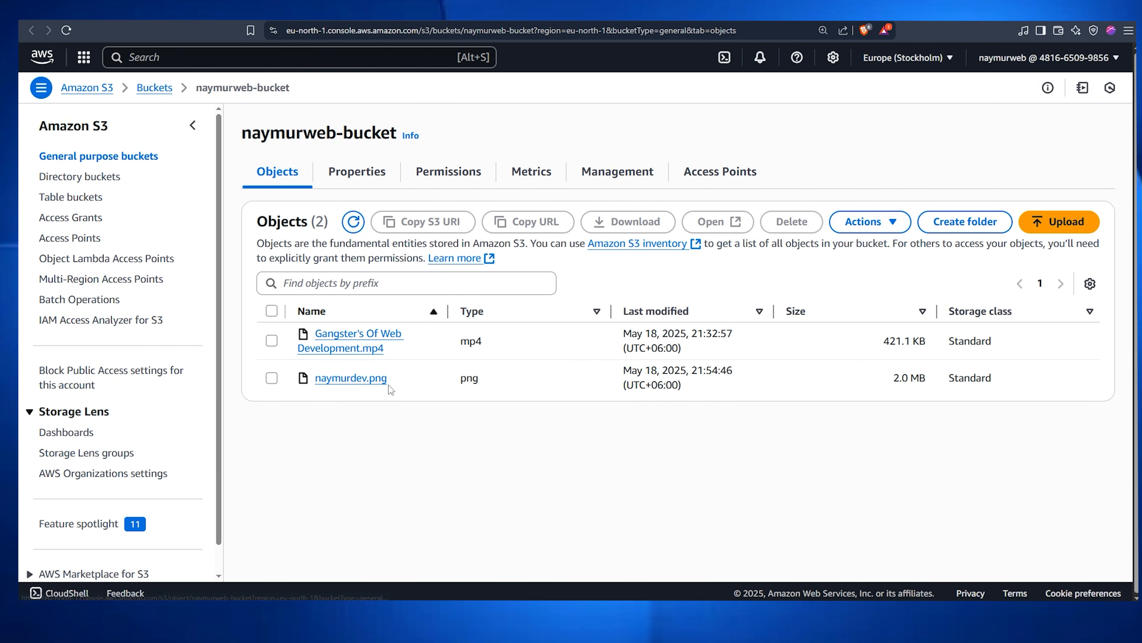
right_click(366, 347)
click(425, 259)
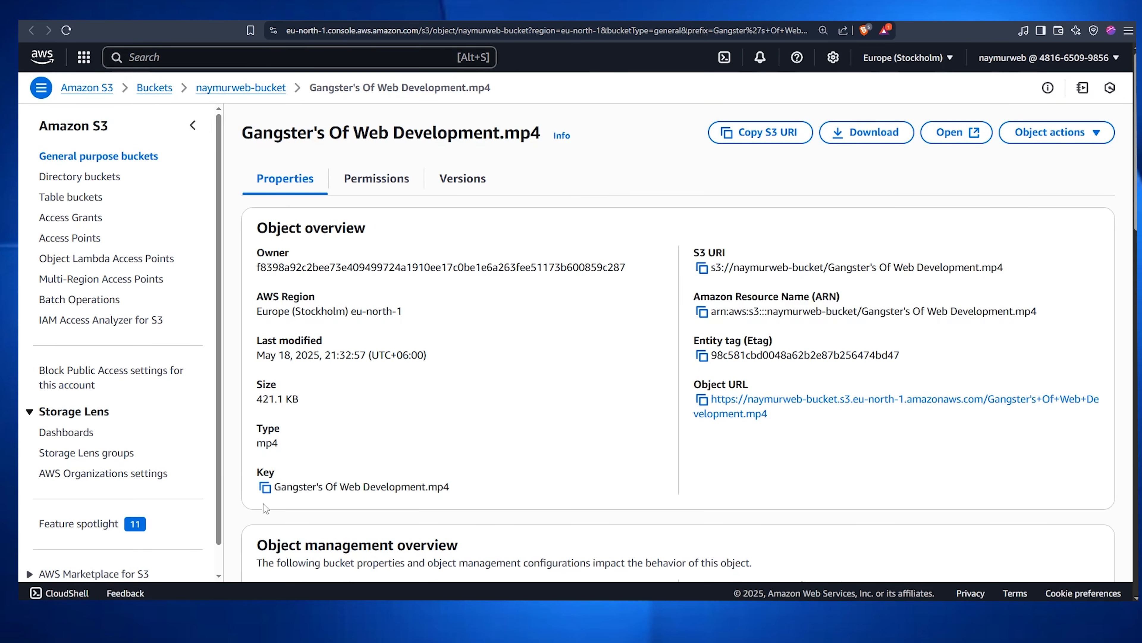
key(ctrl+w)
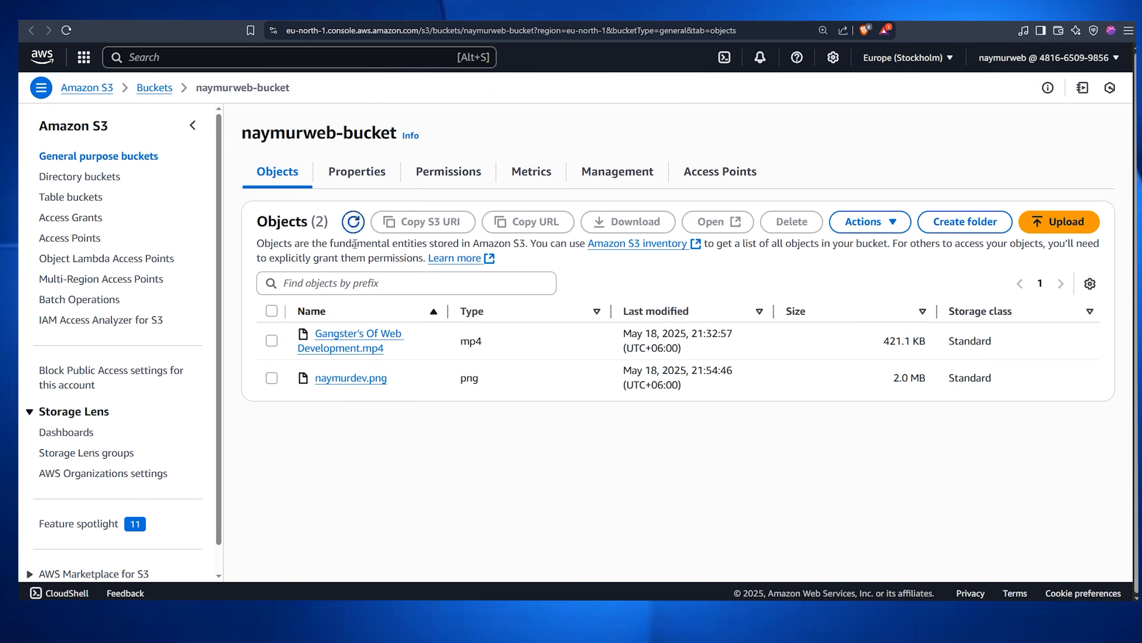
right_click(341, 378)
click(380, 388)
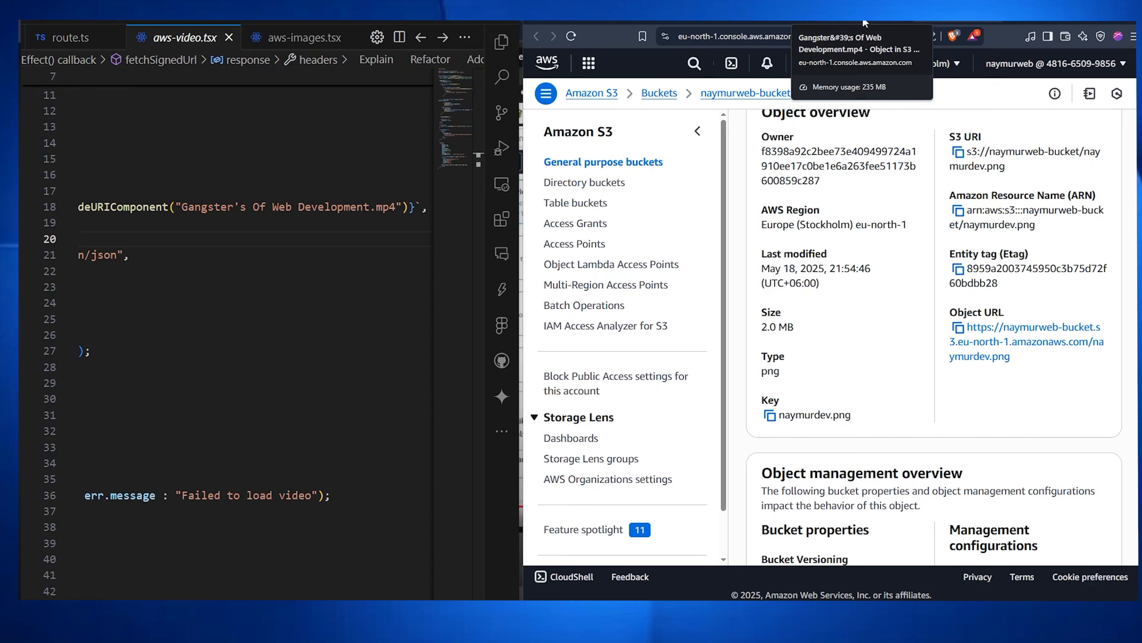
click(865, 22)
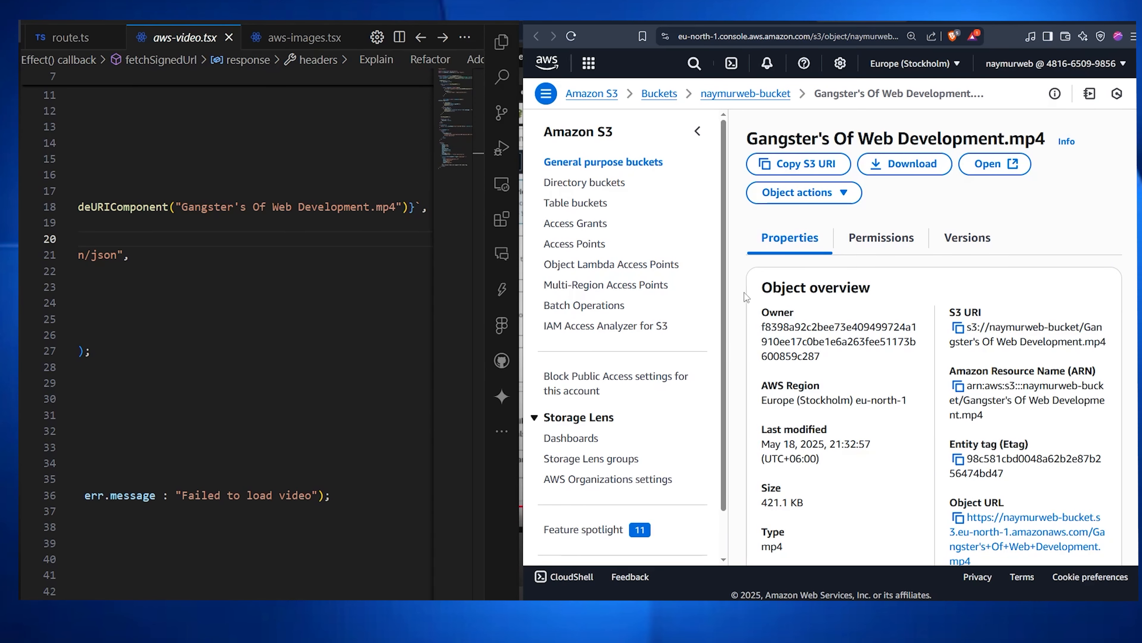
scroll(836, 345, down, 4)
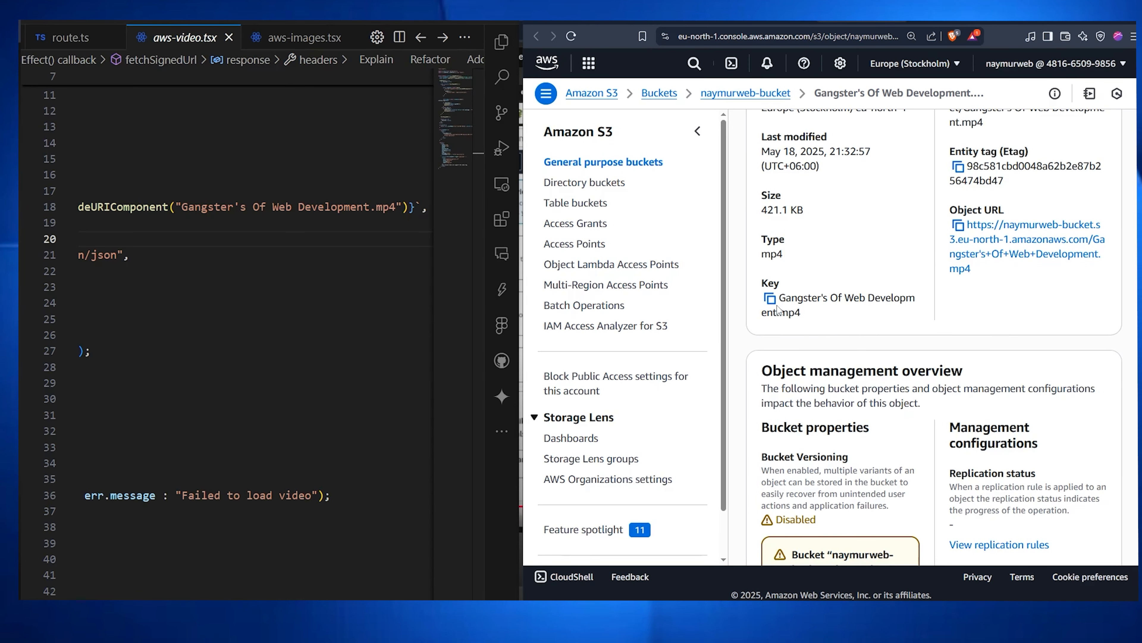
Copy the S3 key of Gangster's Of Web Development.mp4 and compare it with the key passed in aws-video.tsx's fetchSignedUrl call
click(770, 298)
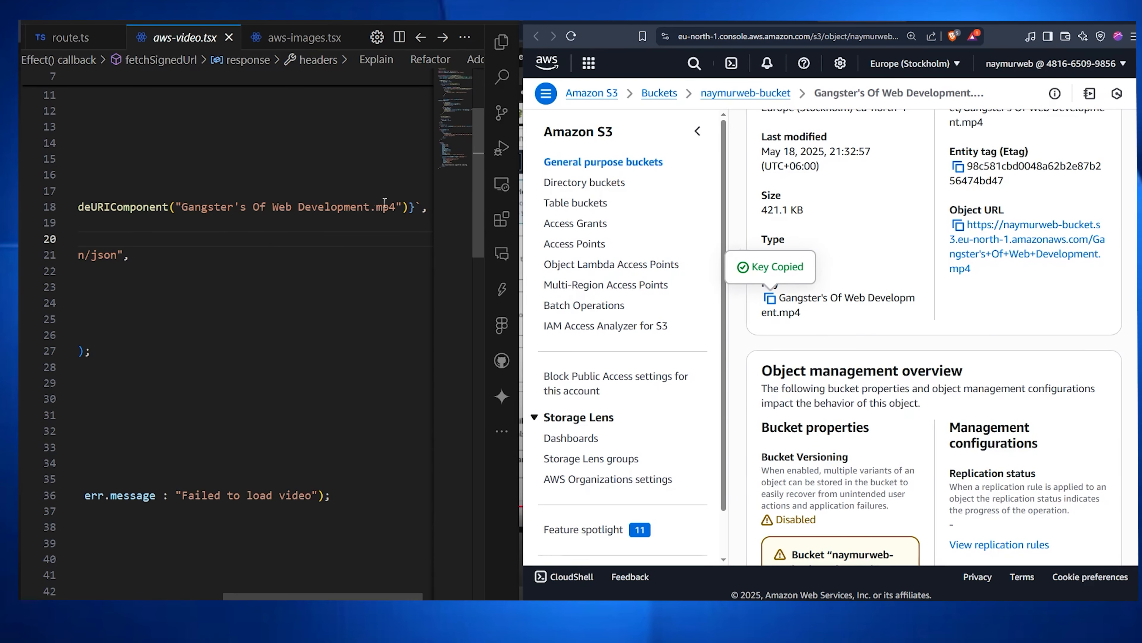
drag(395, 206, 181, 207)
click(221, 255)
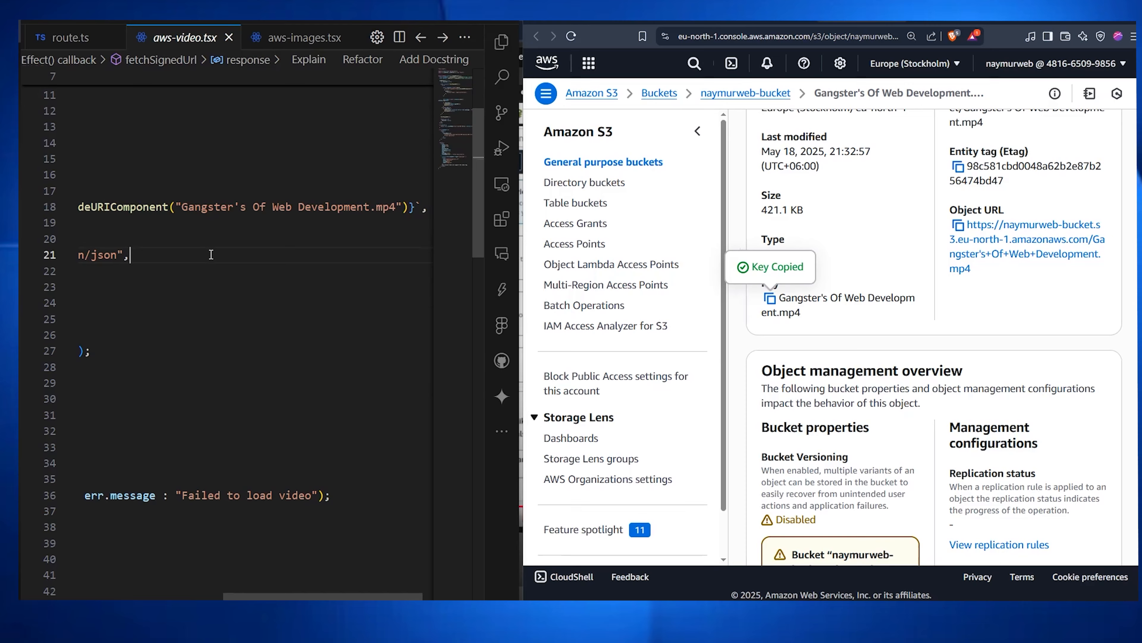
click(240, 275)
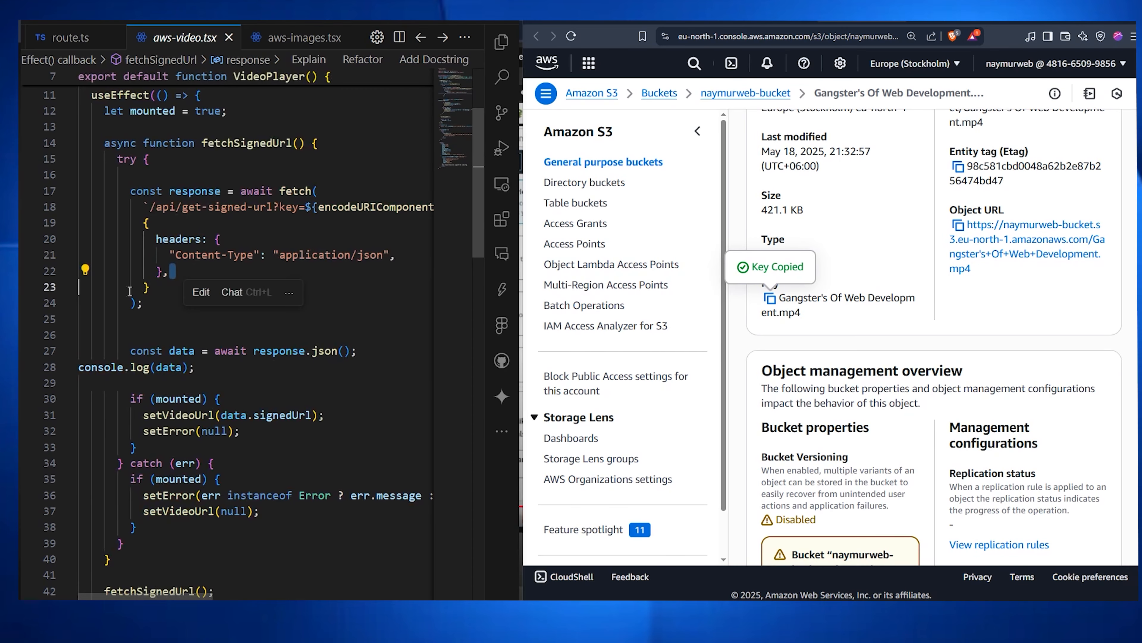
Open aws-images.tsx, copy the S3 key of naymurdev.png, and compare it with the key in the component's fetch call
click(311, 40)
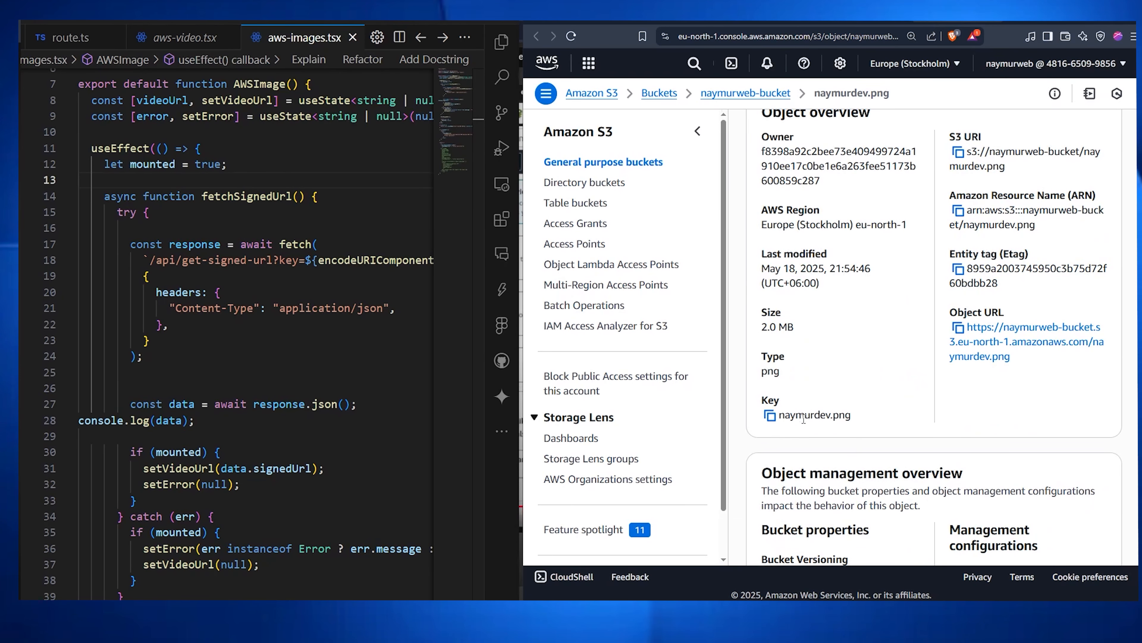
click(770, 415)
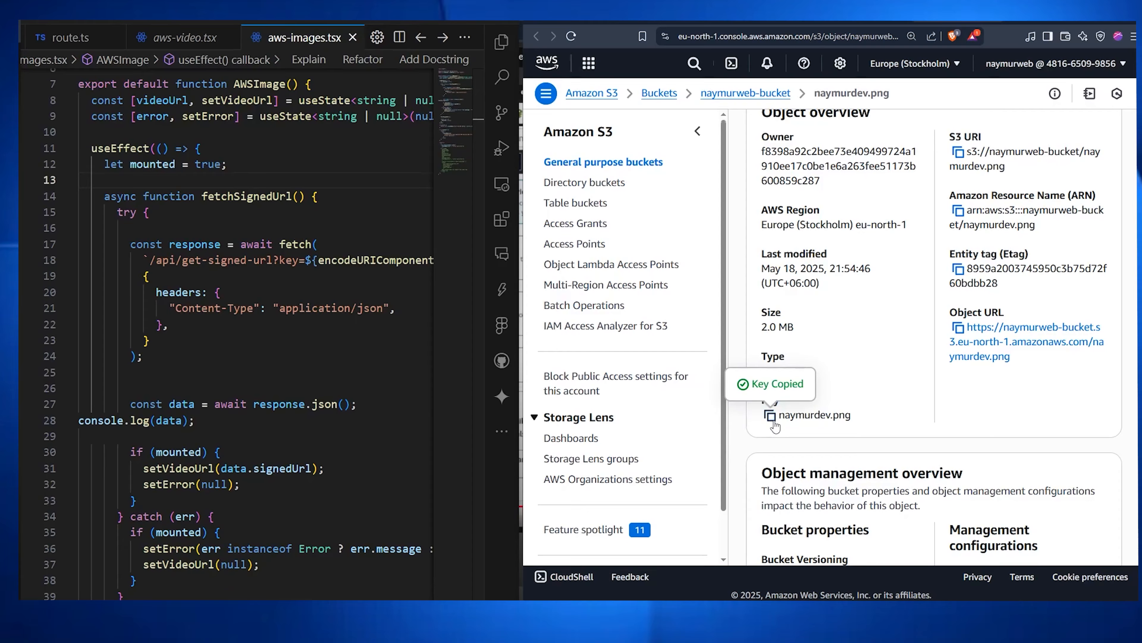
drag(345, 261, 463, 271)
click(388, 272)
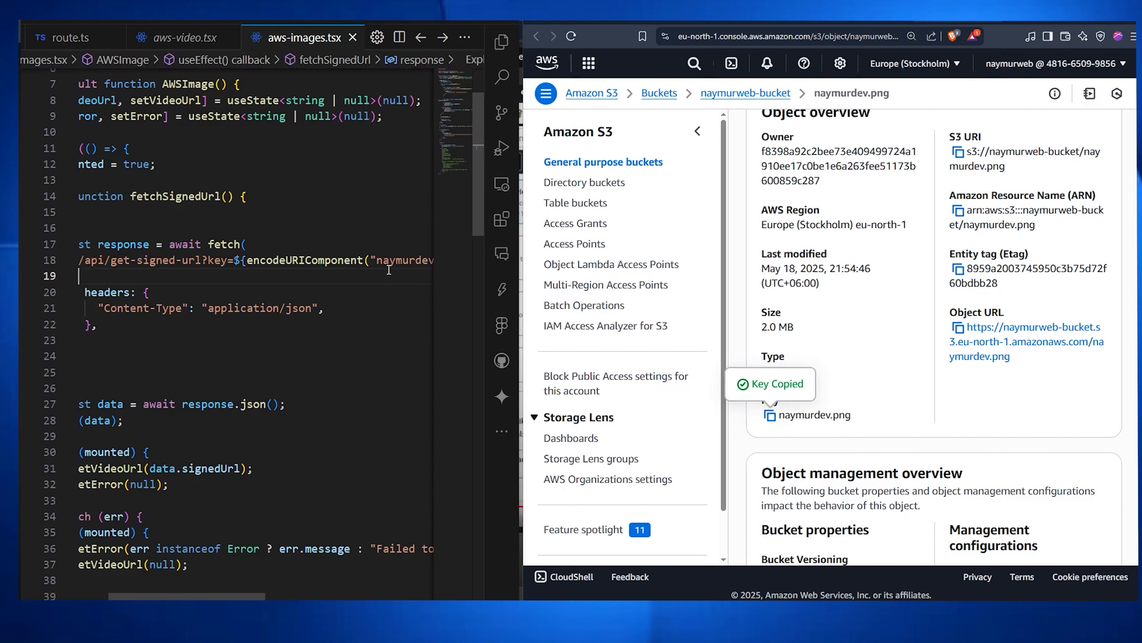
click(132, 323)
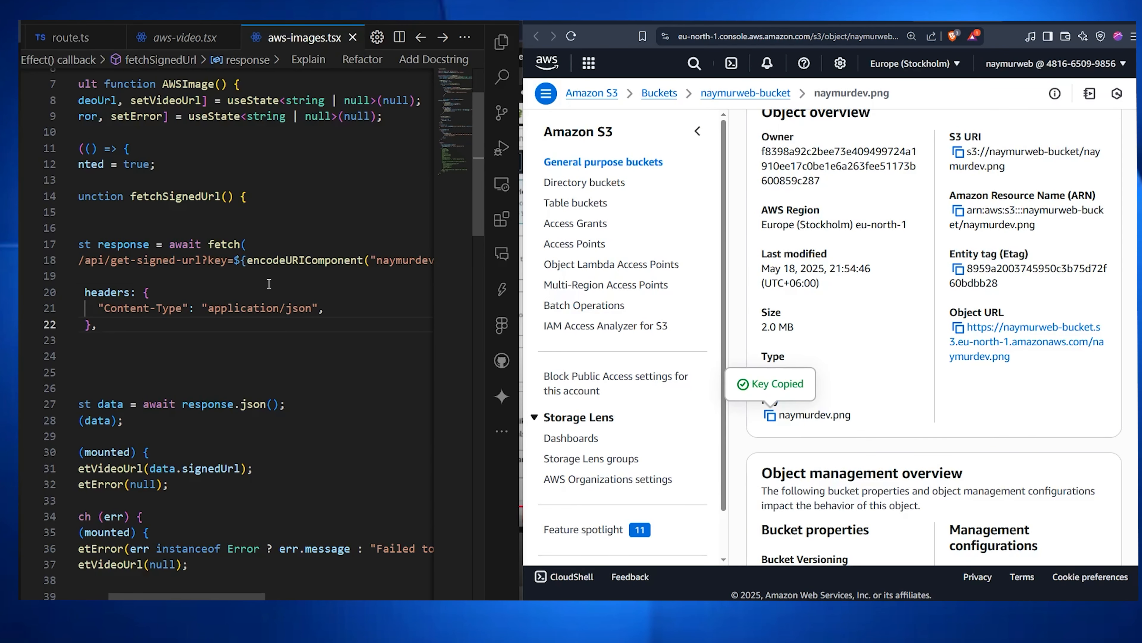
scroll(269, 284, down, 7)
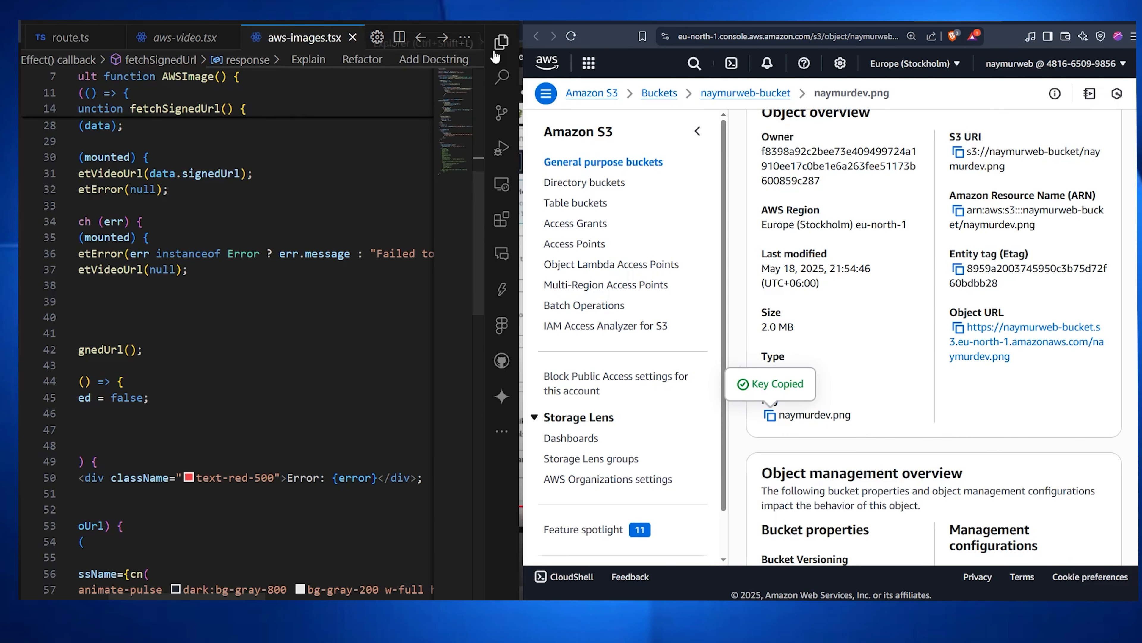
Switch to the app at localhost:3001, reload the page, and check how the AWS video and image load
click(309, 328)
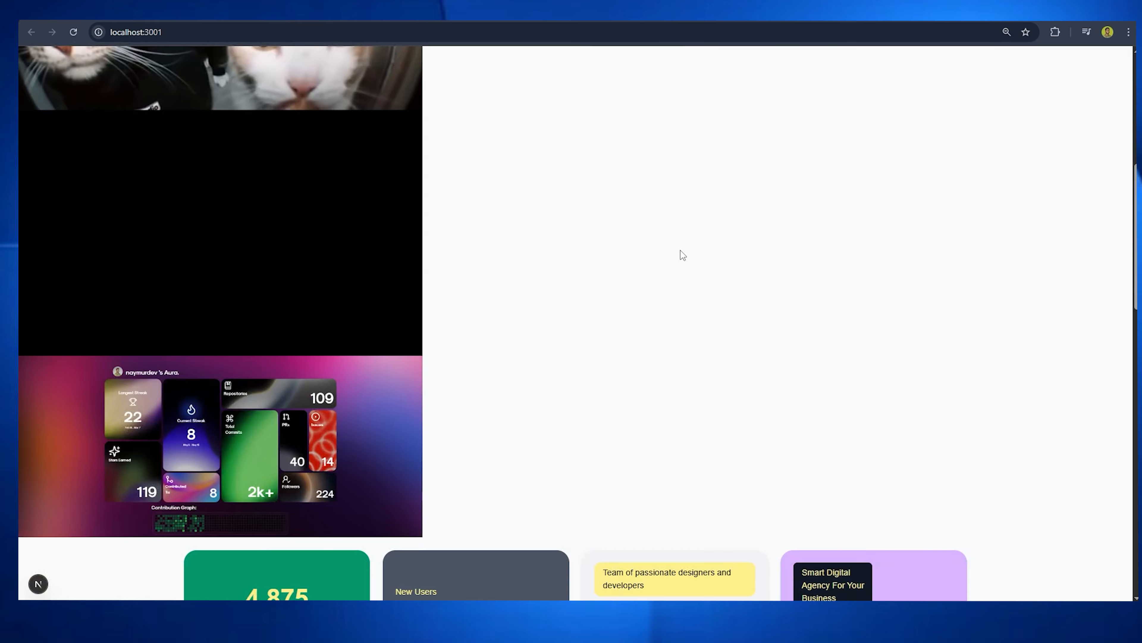
key(ctrl+r)
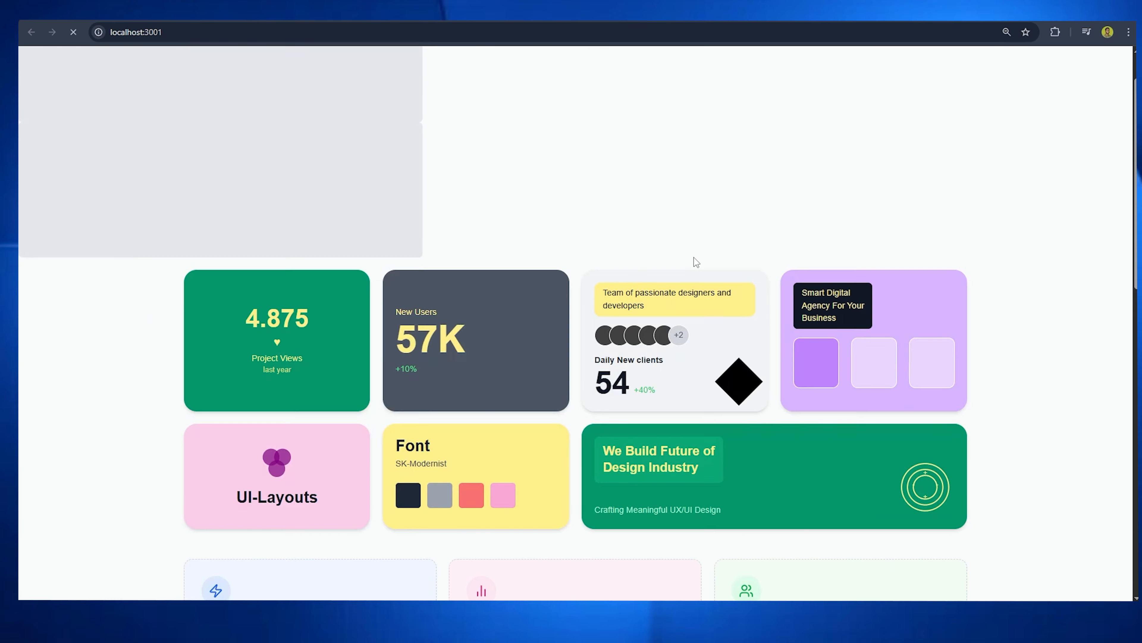
scroll(675, 227, down, 1)
key(ctrl+r)
scroll(644, 226, down, 1)
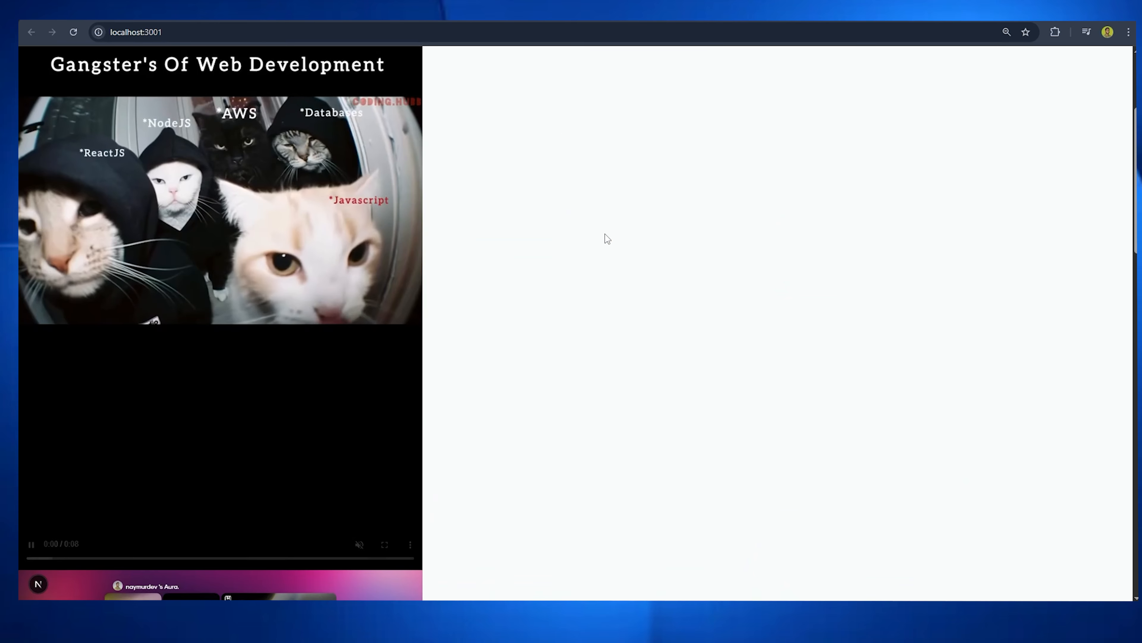
scroll(605, 237, down, 5)
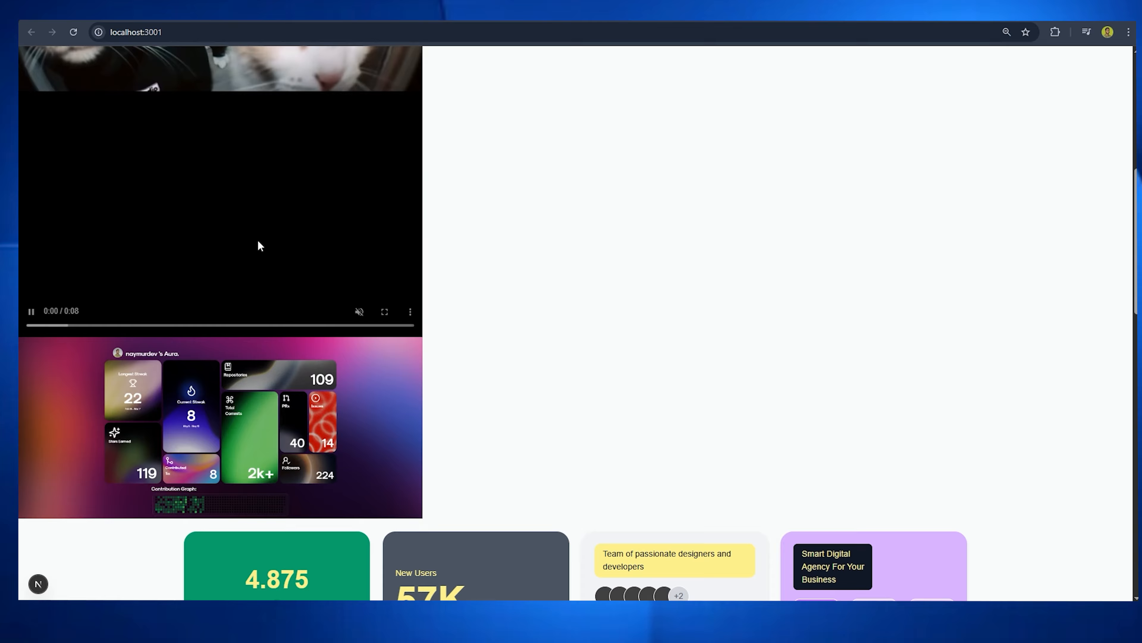
Inspect the naymurdev.png image element, open its signed CloudFront src URL in a new browser tab, and close that tab
right_click(282, 249)
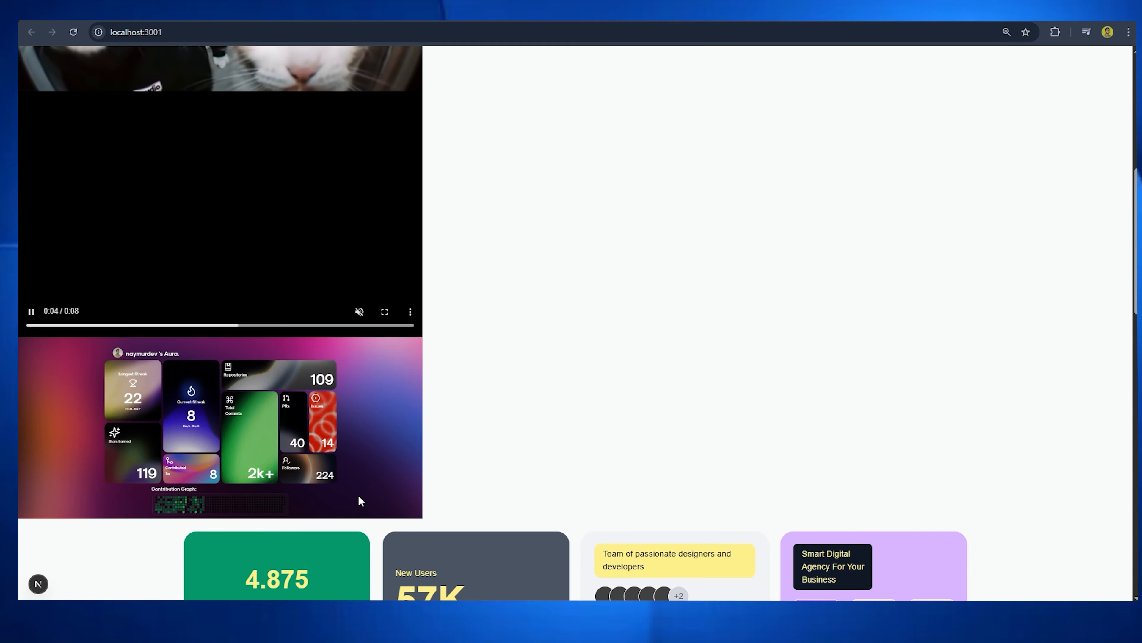
click(358, 495)
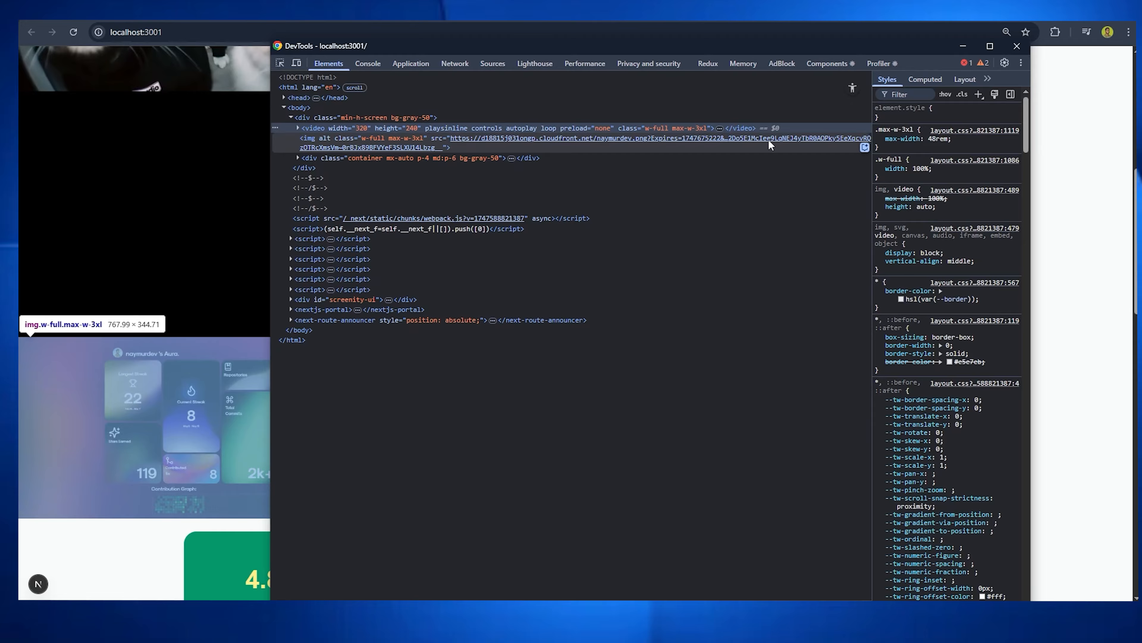
double_click(462, 148)
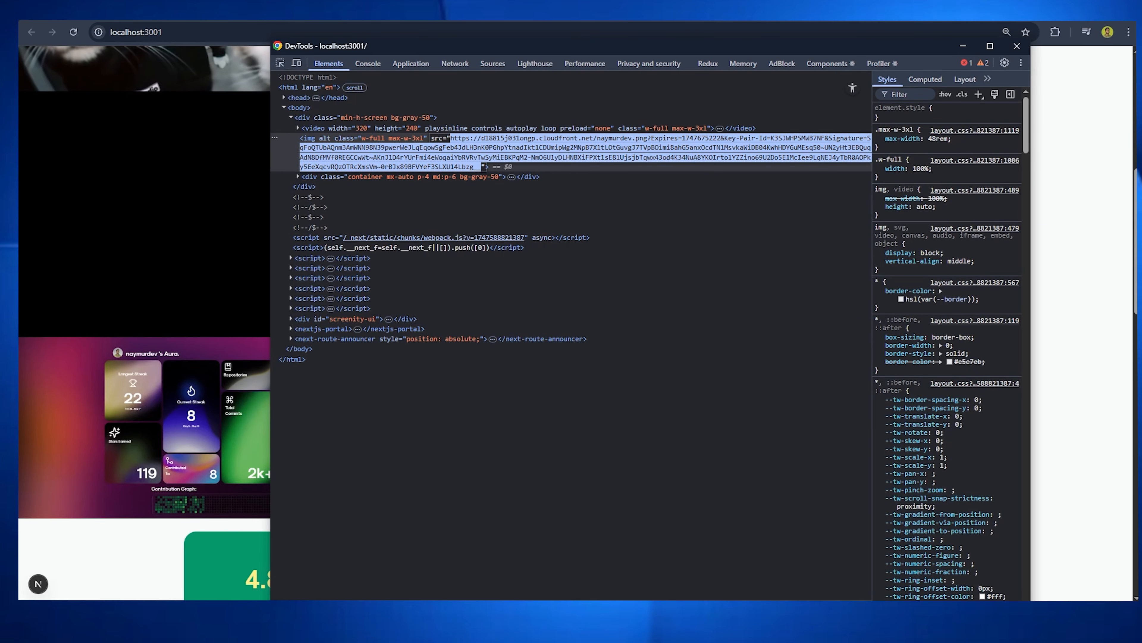
key(ctrl+t)
key(ctrl+v)
key(Return)
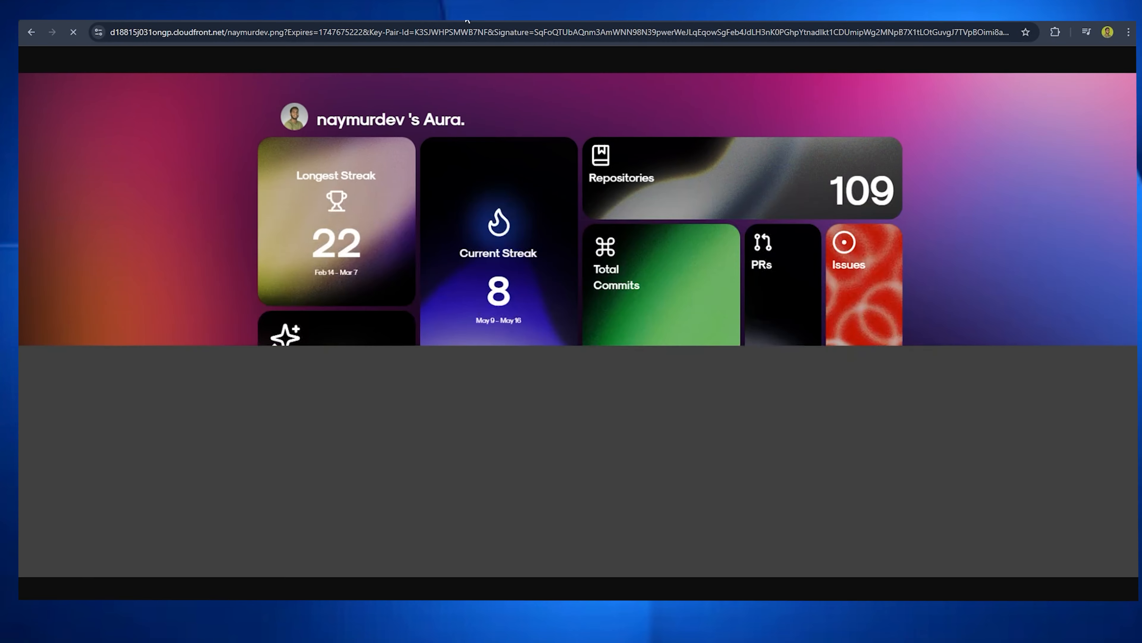
key(ctrl+w)
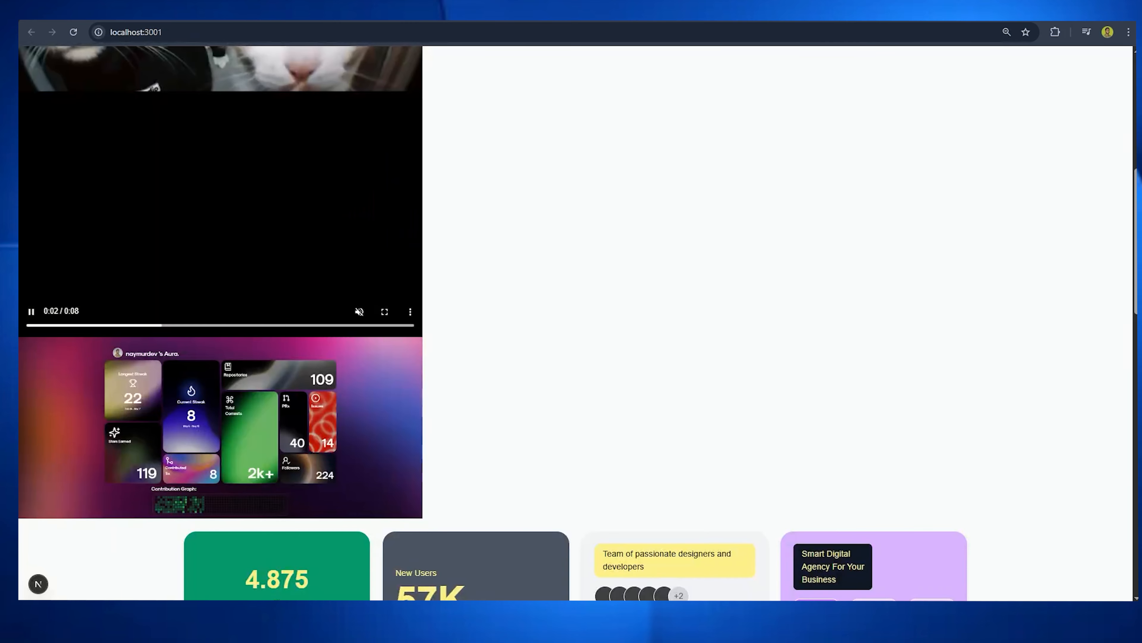
Inspect the video element, expand it to its source tag, and open the signed CloudFront mp4 URL in a new browser tab
right_click(377, 251)
click(425, 491)
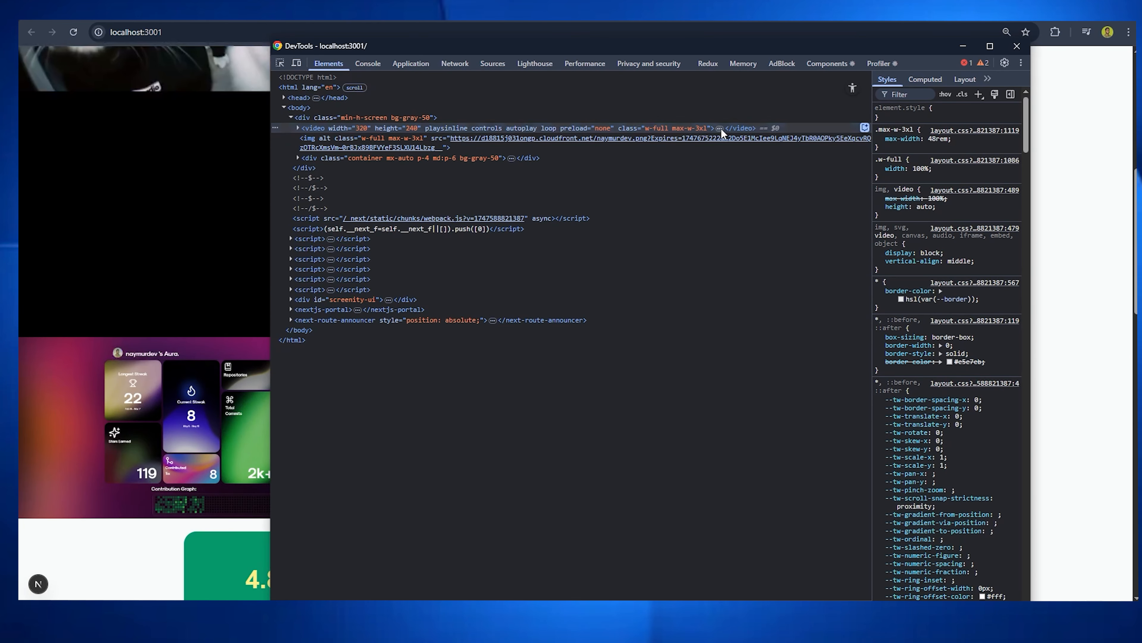
click(718, 129)
click(408, 144)
double_click(407, 140)
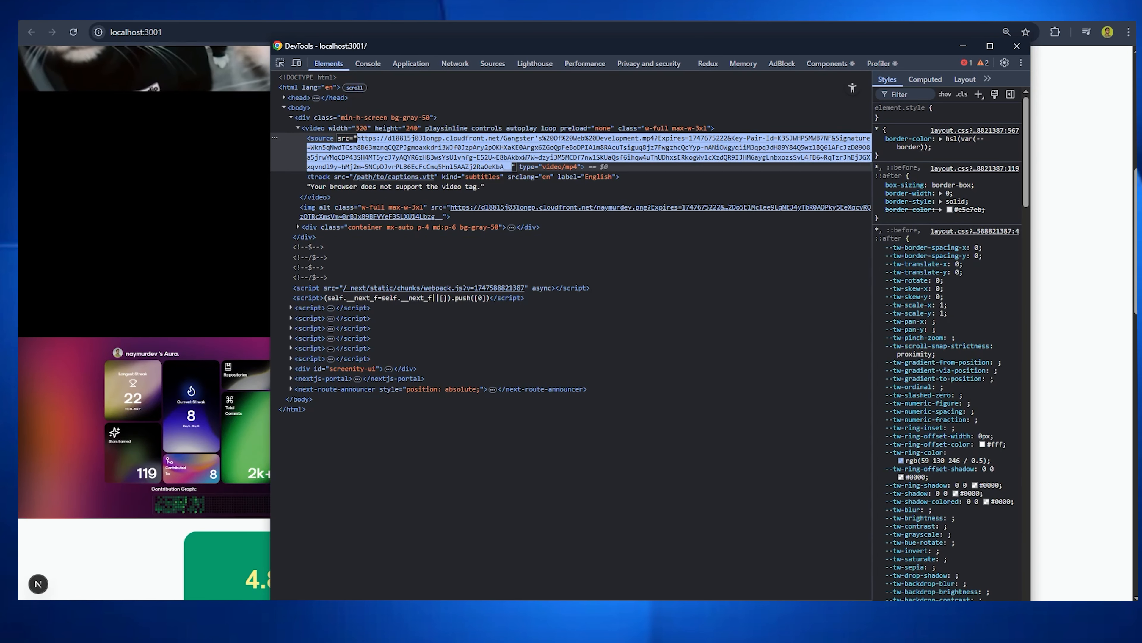
key(ctrl+t)
key(ctrl+v)
key(Return)
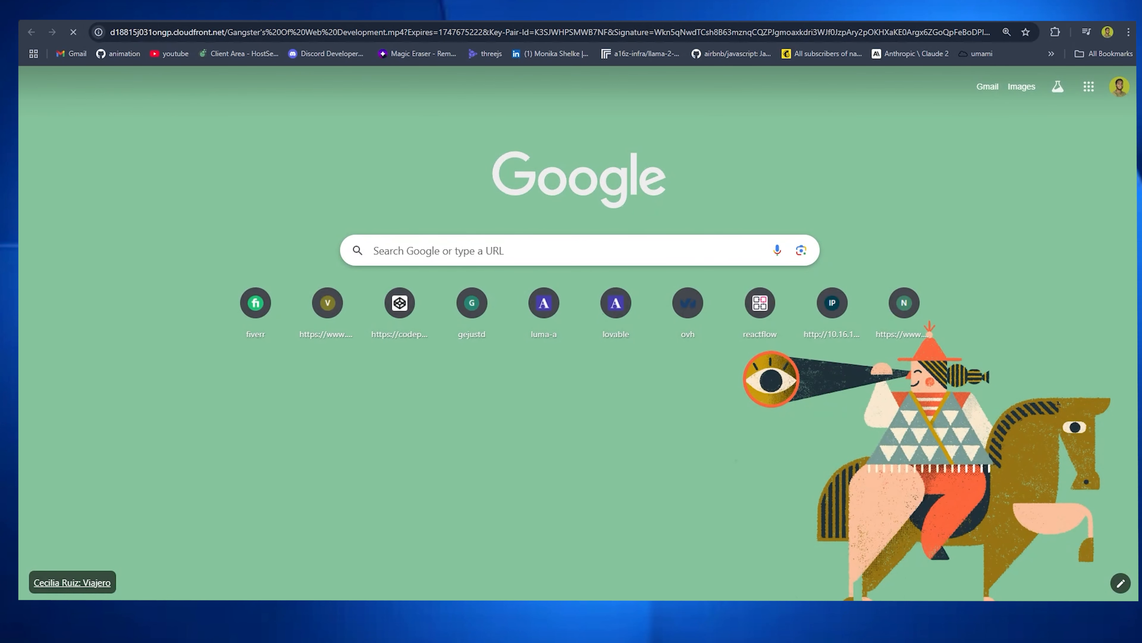
click(562, 407)
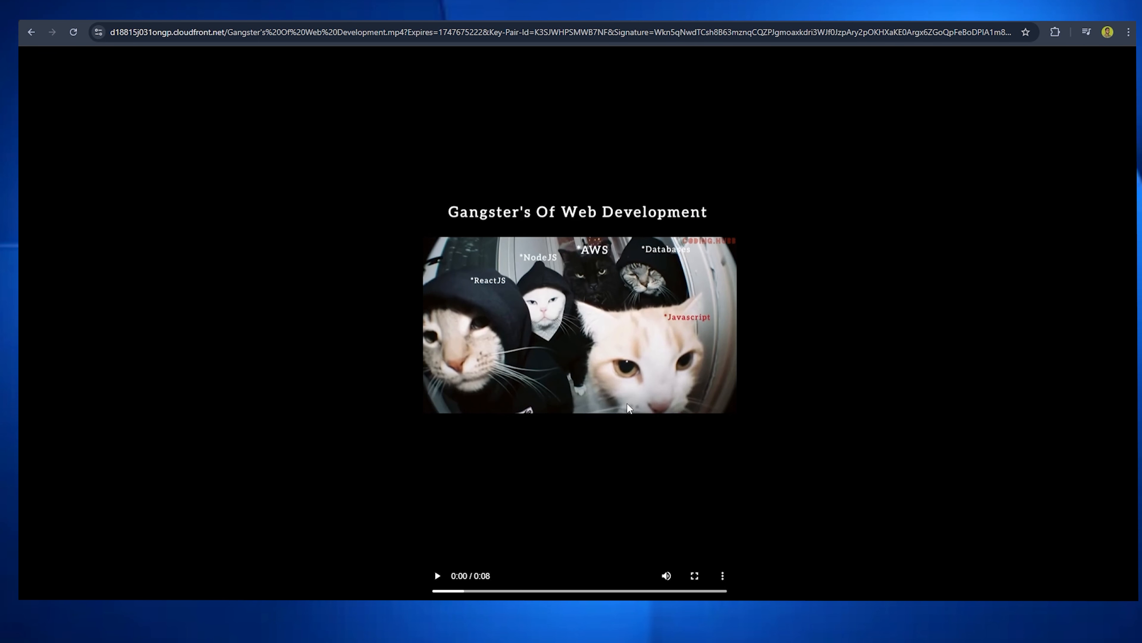